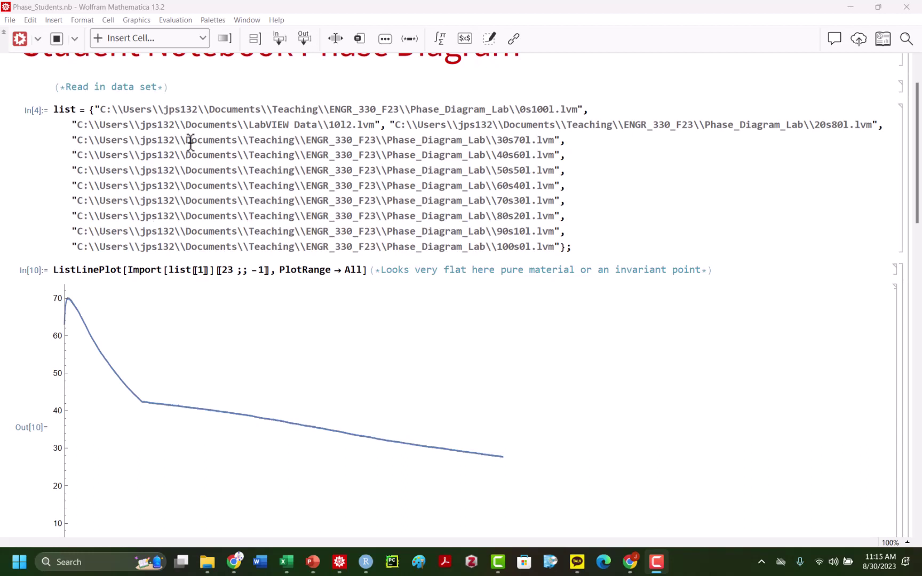
Re-evaluate the list = {...} cell of eleven .lvm file paths, now In[12].
scroll(189, 139, up, 1)
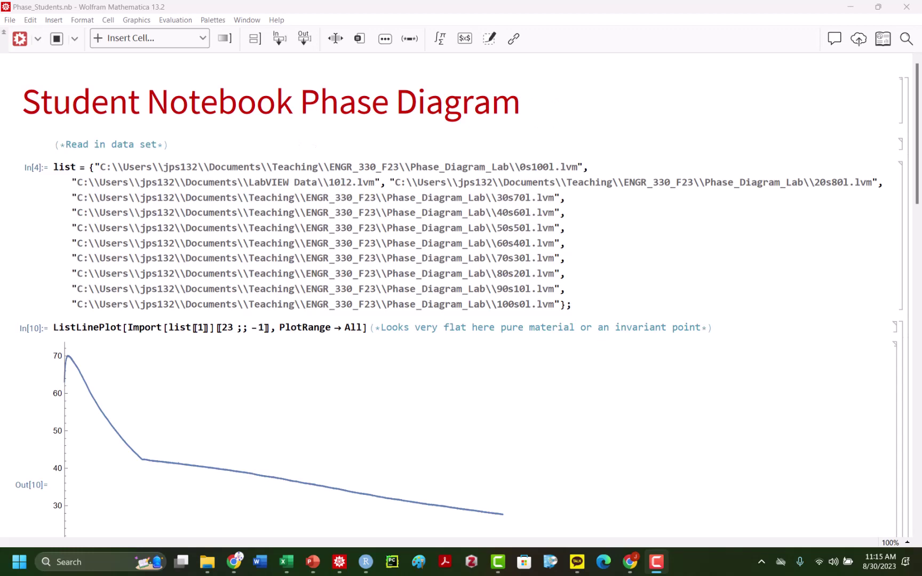
click(242, 168)
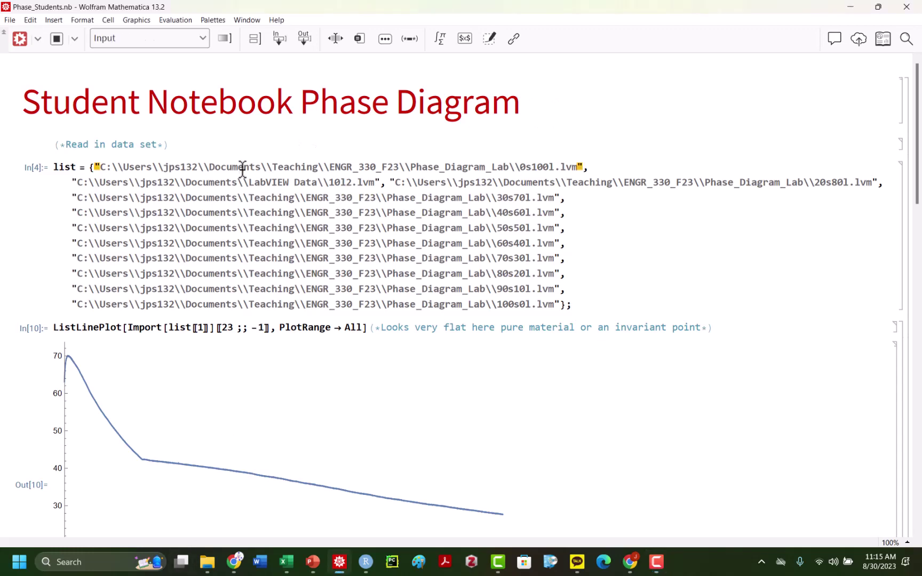
triple_click(125, 167)
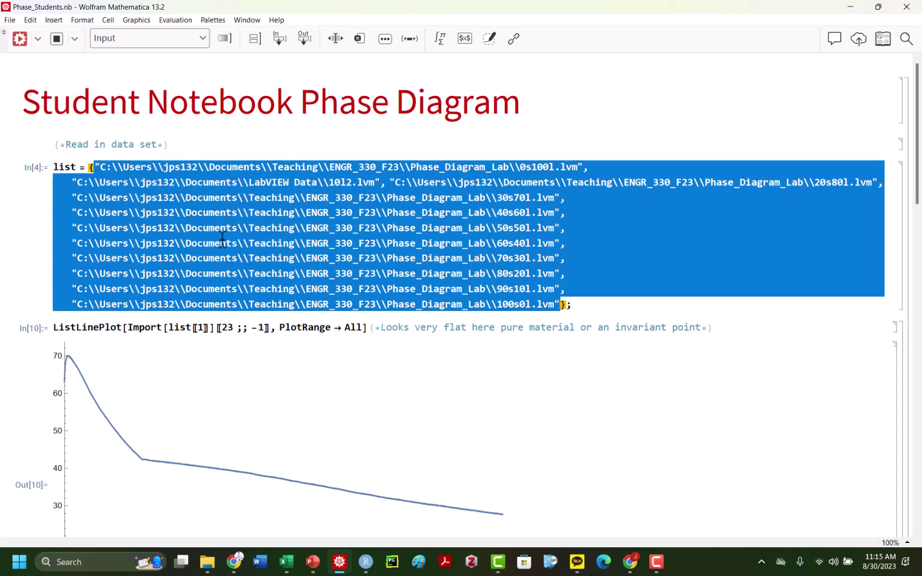
click(261, 216)
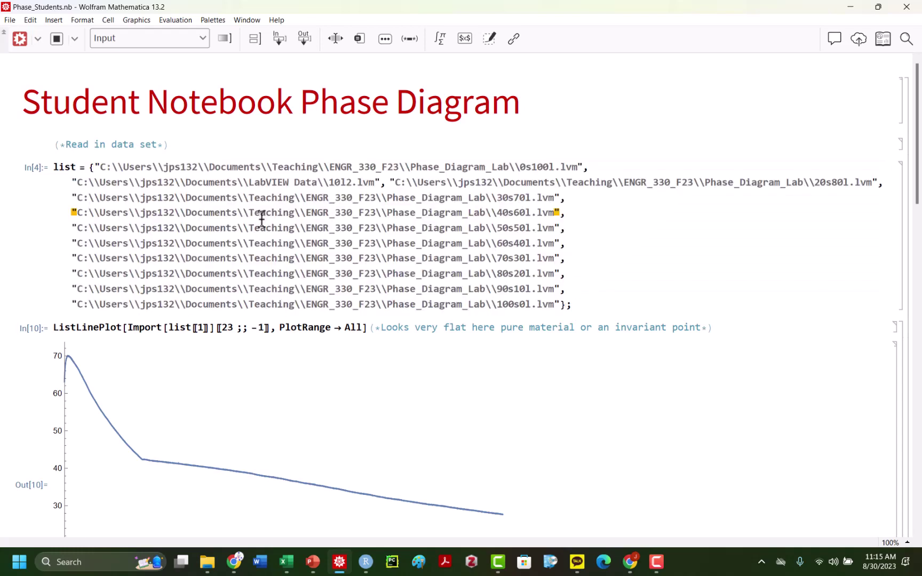
key(shift+Return)
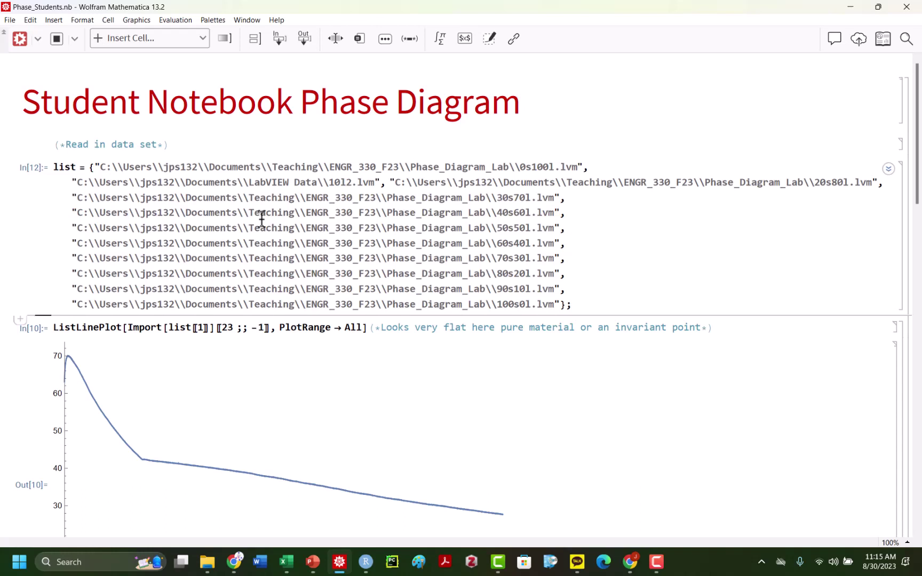
Import rows 1–30 of the first data file and display them with // TableForm.
text(Import[)
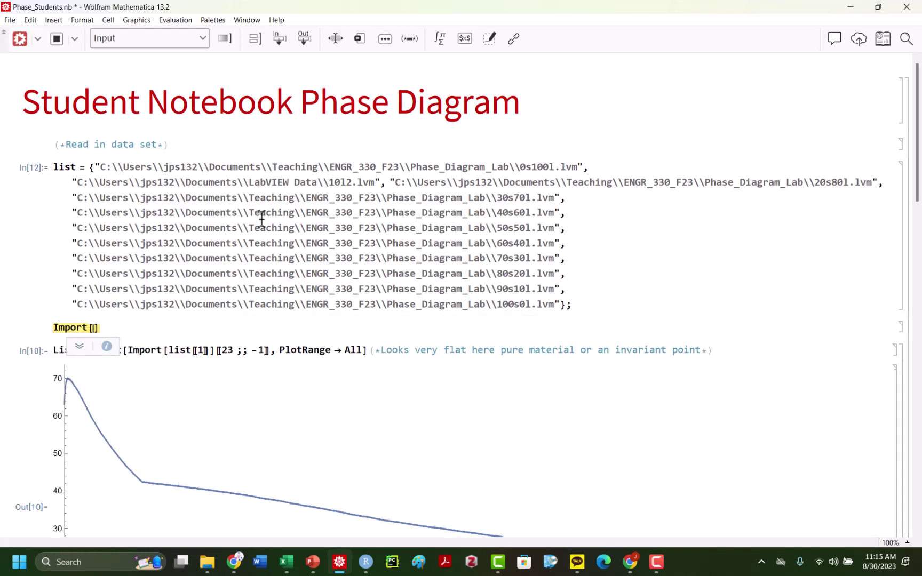
text(list[[1)
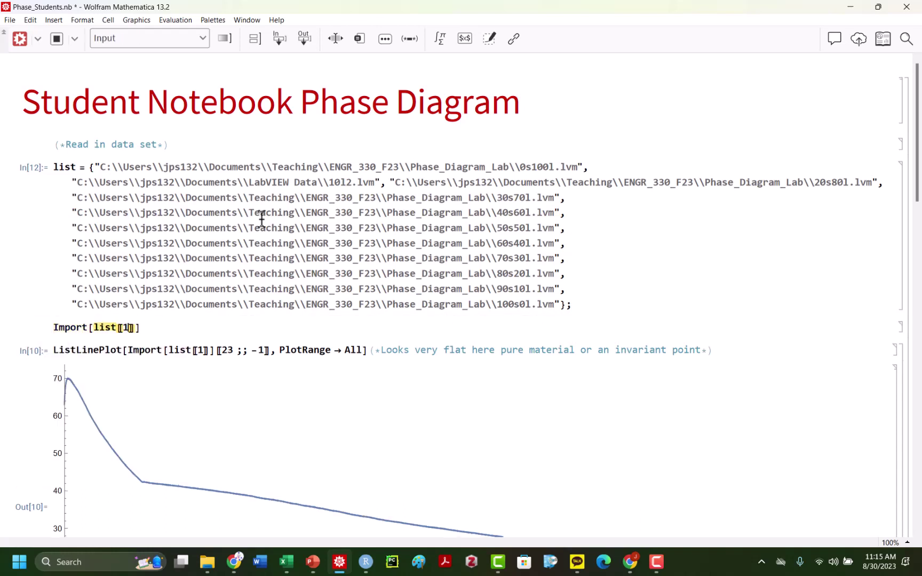
text(]]][[1;;)
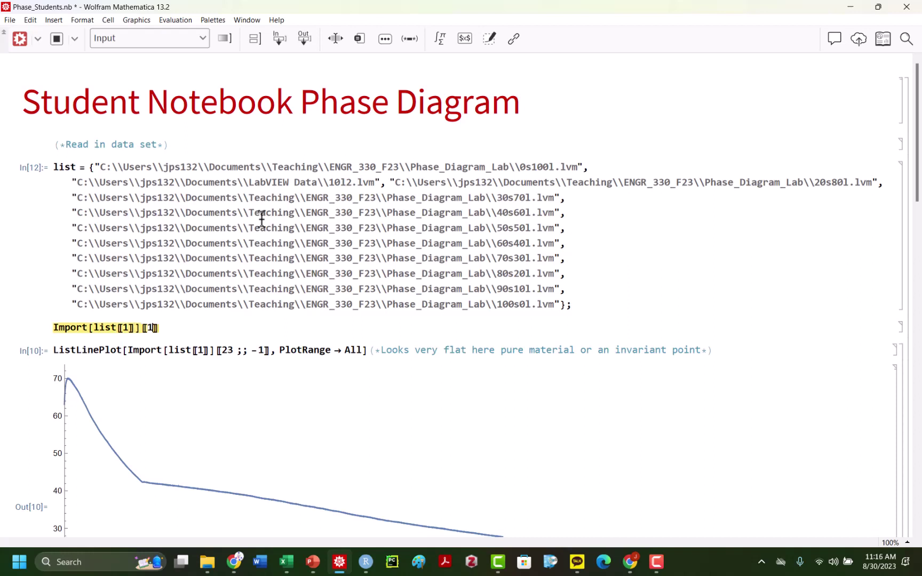
text(30)
key(shift+Return)
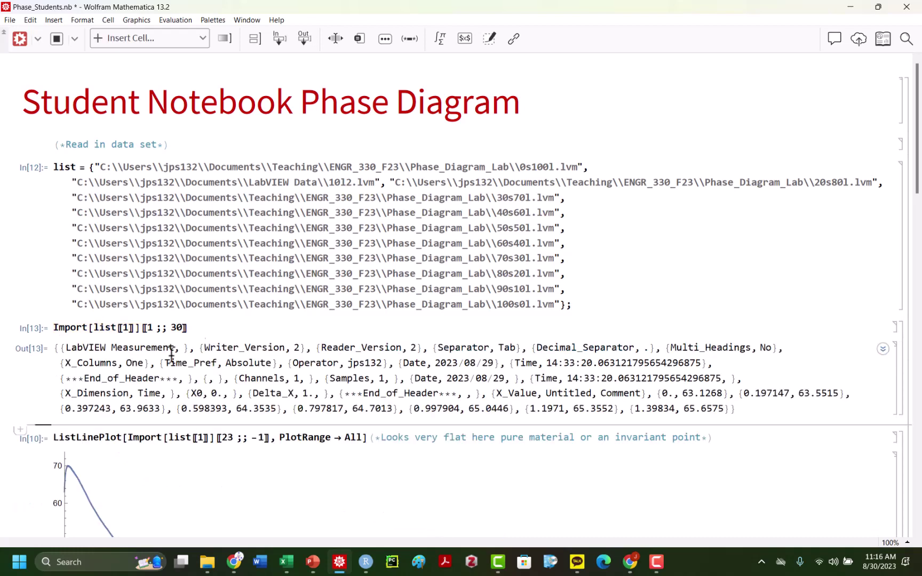
click(215, 331)
text(// TableForm)
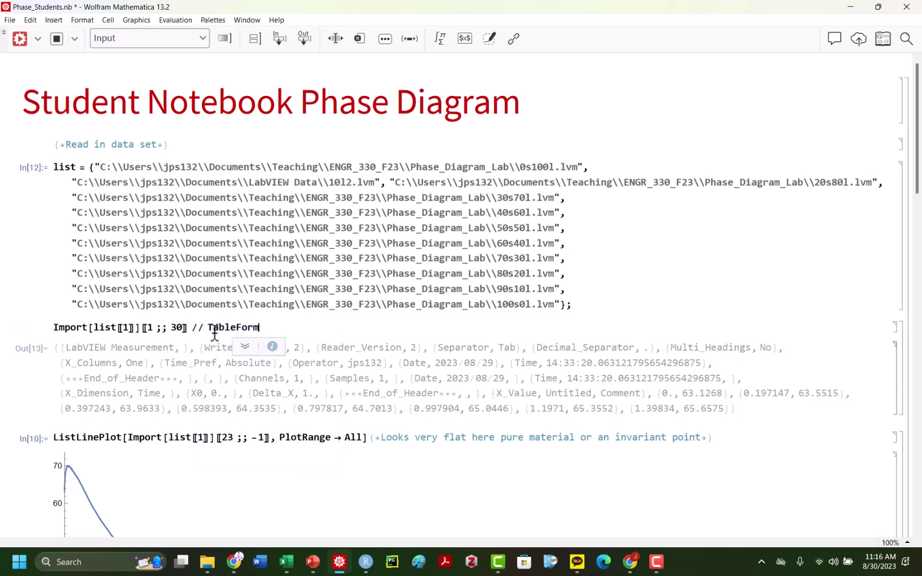
key(shift+Return)
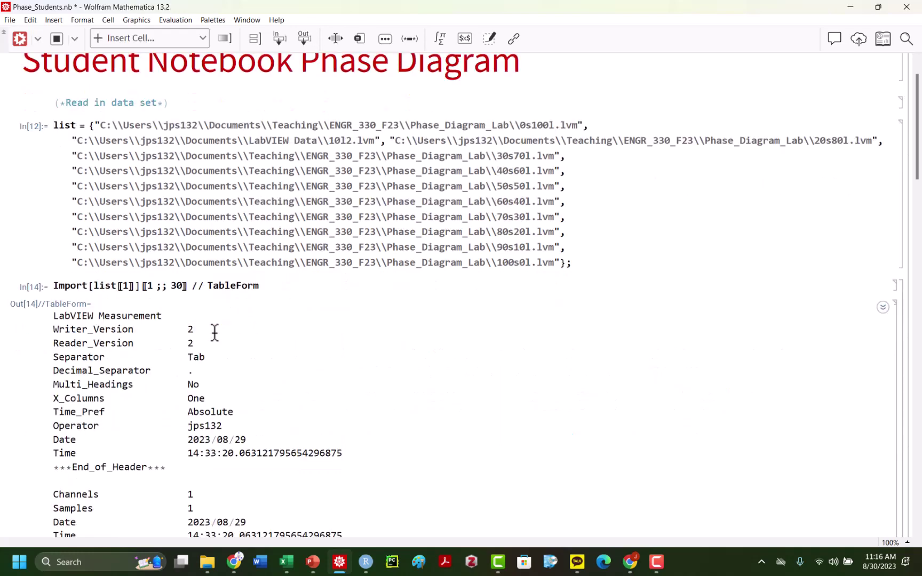
Change the start row to 10, then 20, and highlight the temperature readings column.
scroll(125, 317, down, 2)
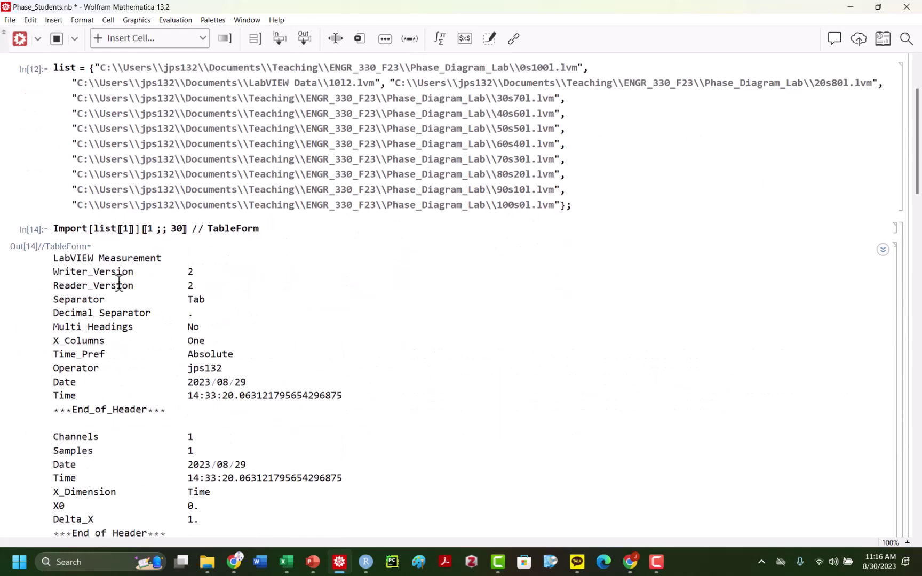
scroll(120, 283, down, 3)
scroll(207, 269, down, 1)
scroll(176, 299, down, 3)
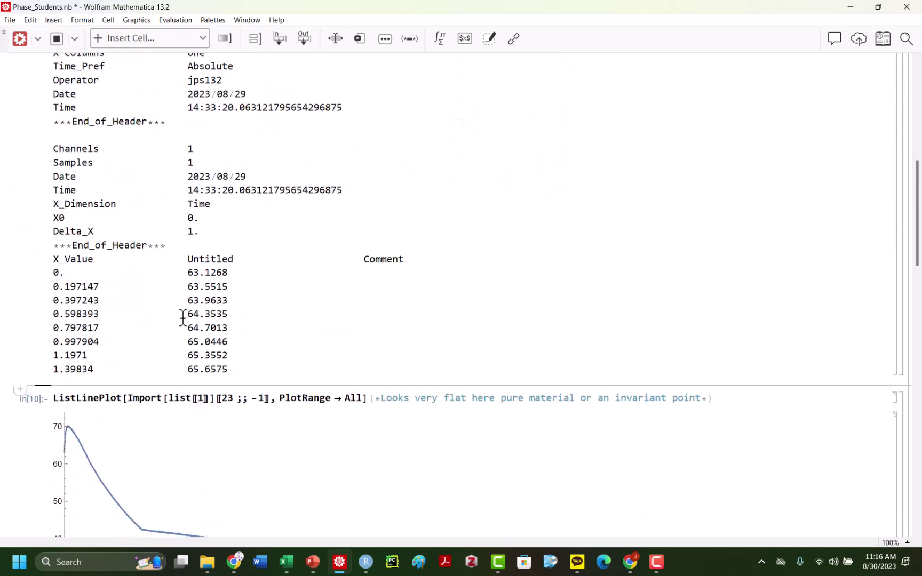
scroll(144, 266, up, 4)
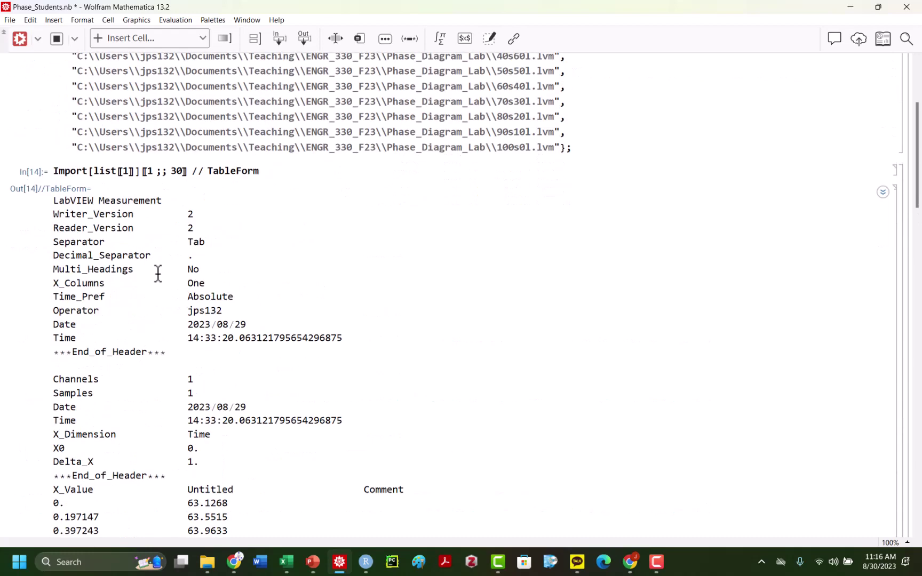
click(154, 170)
text(0)
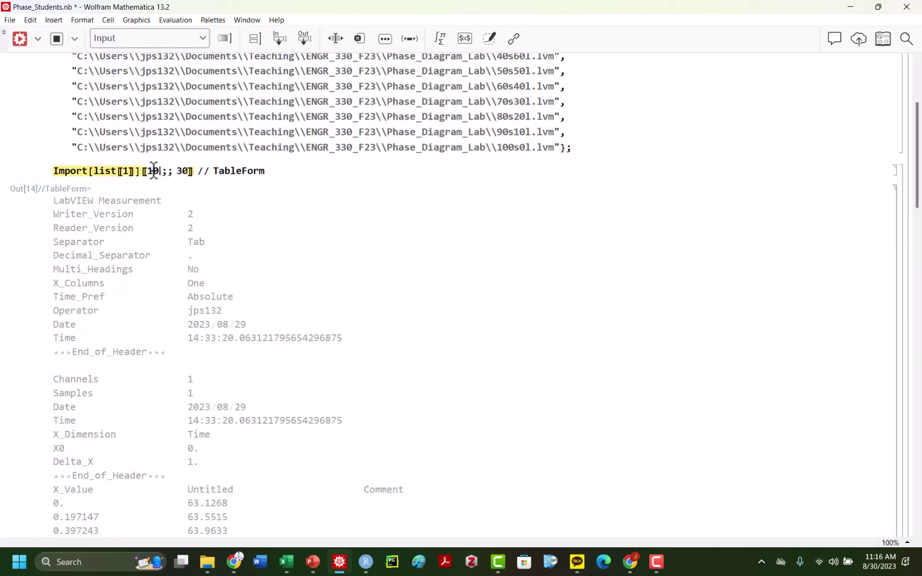
key(shift+Return)
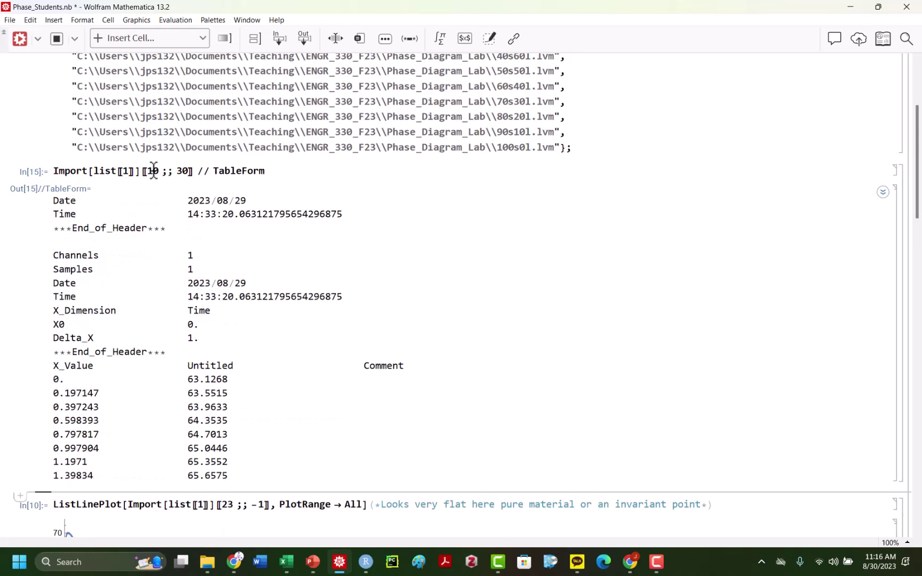
double_click(155, 166)
text(20)
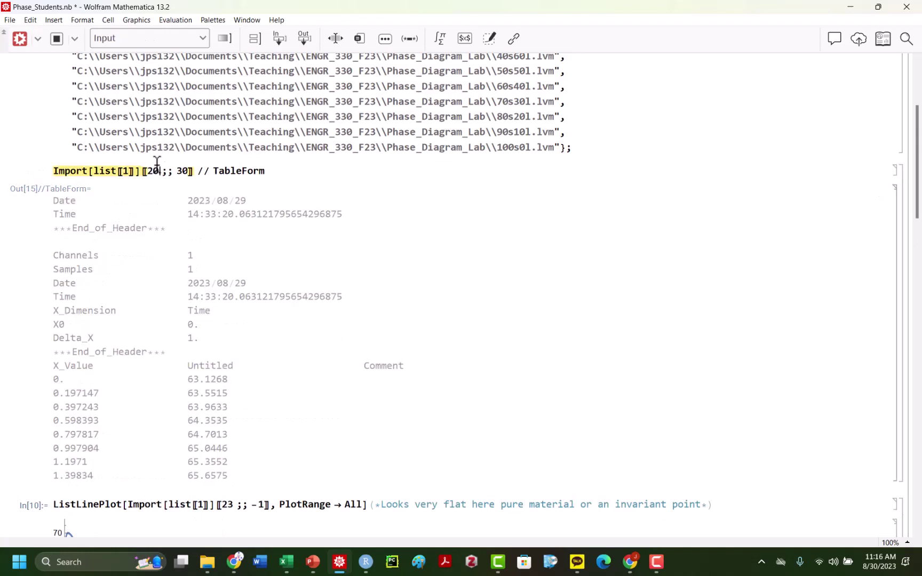
key(shift+Return)
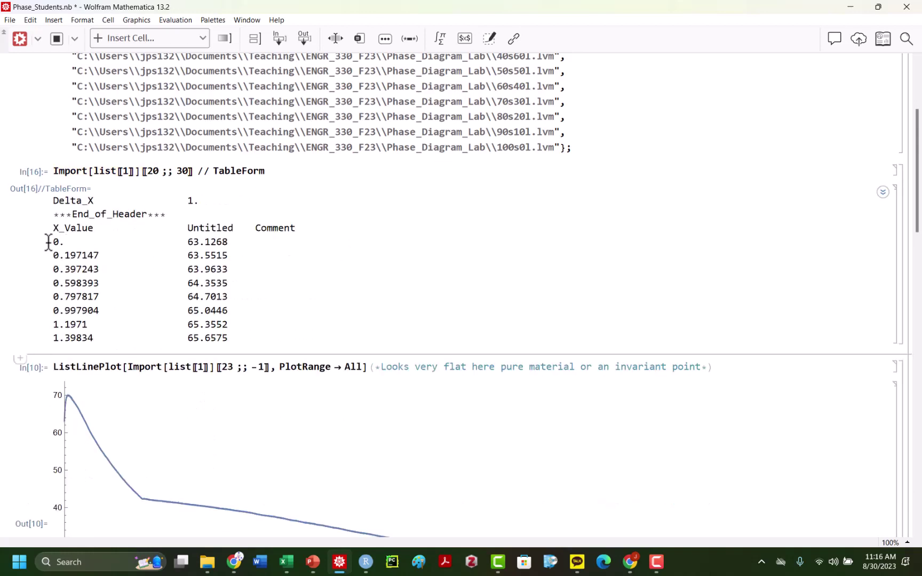
drag(192, 244, 222, 332)
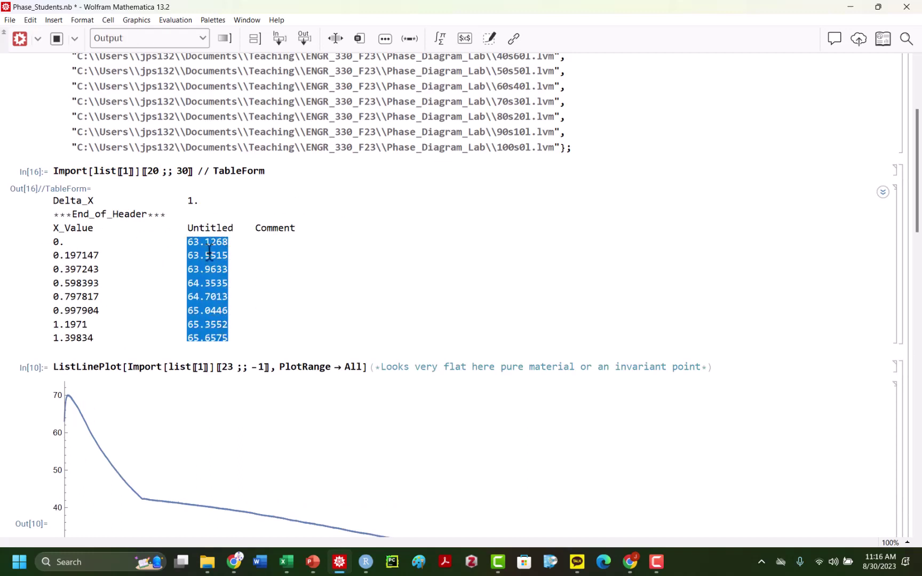
Change the import start row to 23, then 22, revealing the X_Value/Untitled/Comment headers.
double_click(152, 172)
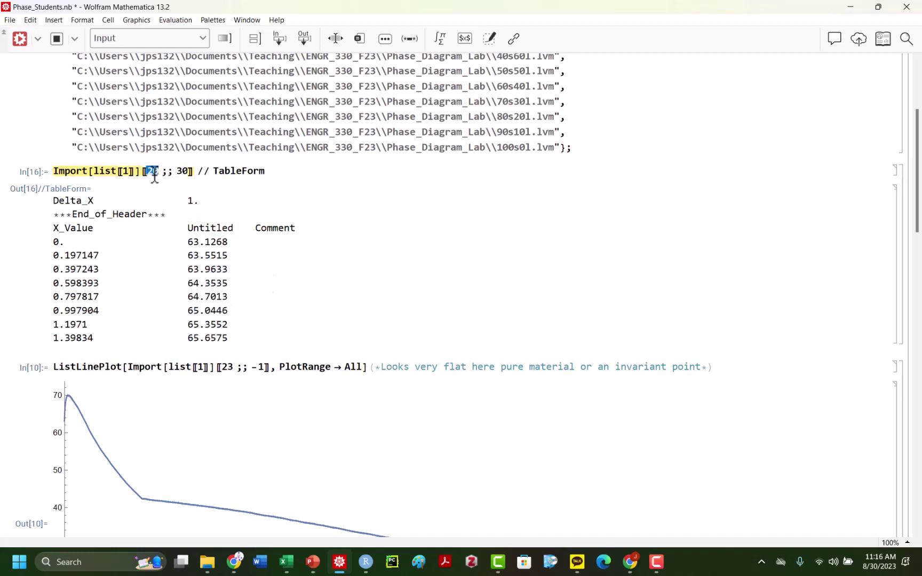
text(23)
key(shift+Return)
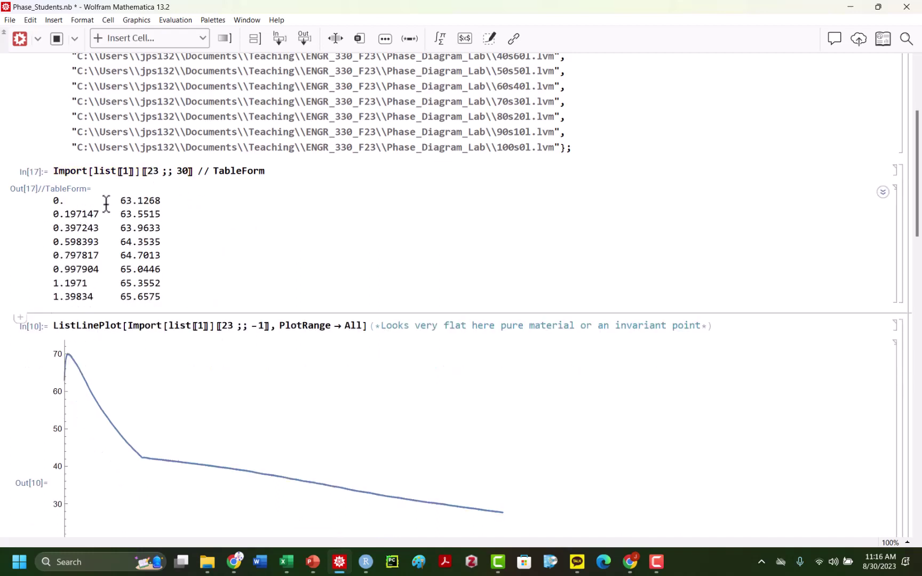
double_click(156, 172)
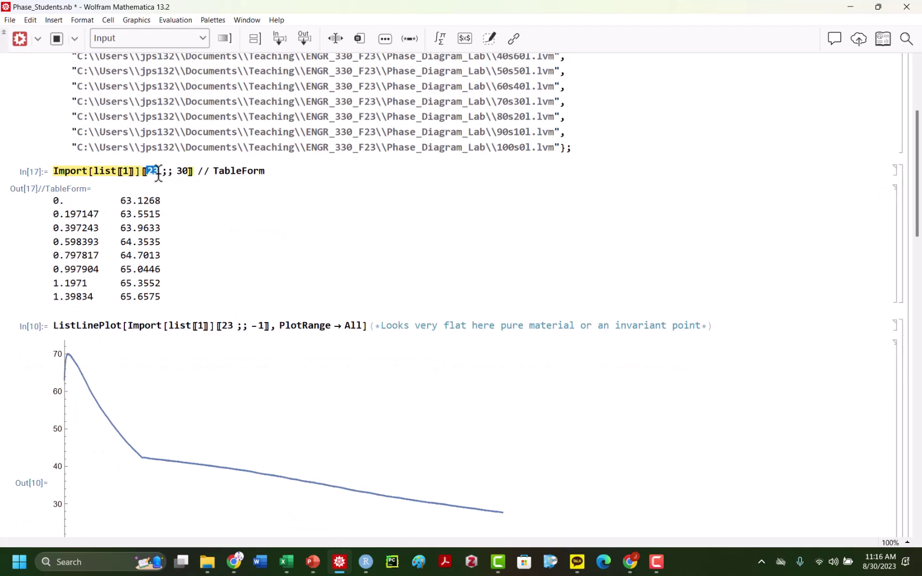
text(22)
key(shift+Return)
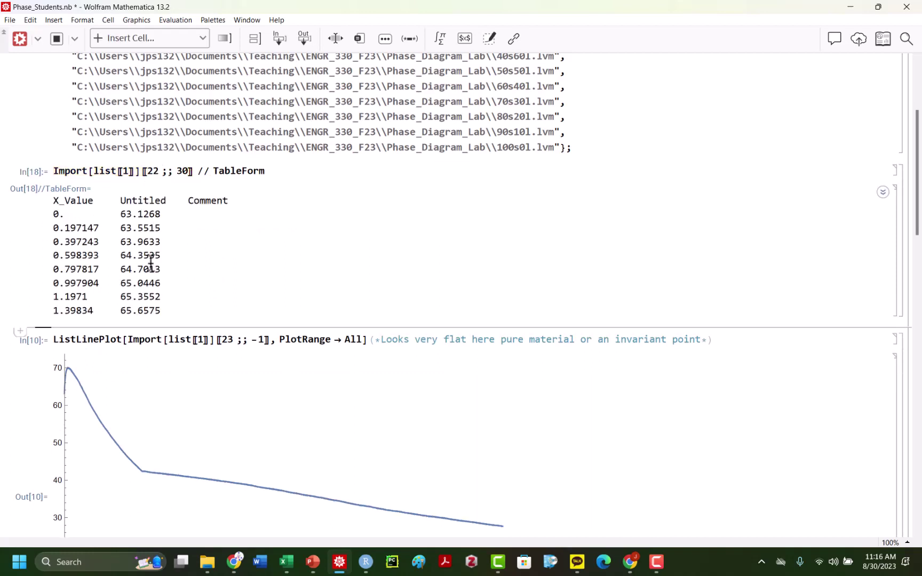
Re-run the first file's ListLinePlot temperature-versus-time plot as In[19].
scroll(150, 262, down, 2)
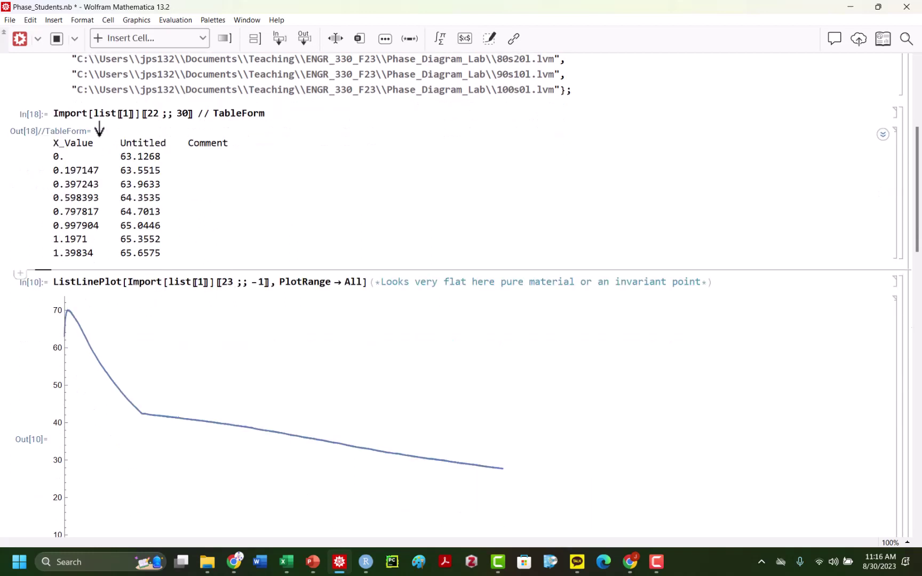
click(194, 280)
click(230, 282)
double_click(264, 283)
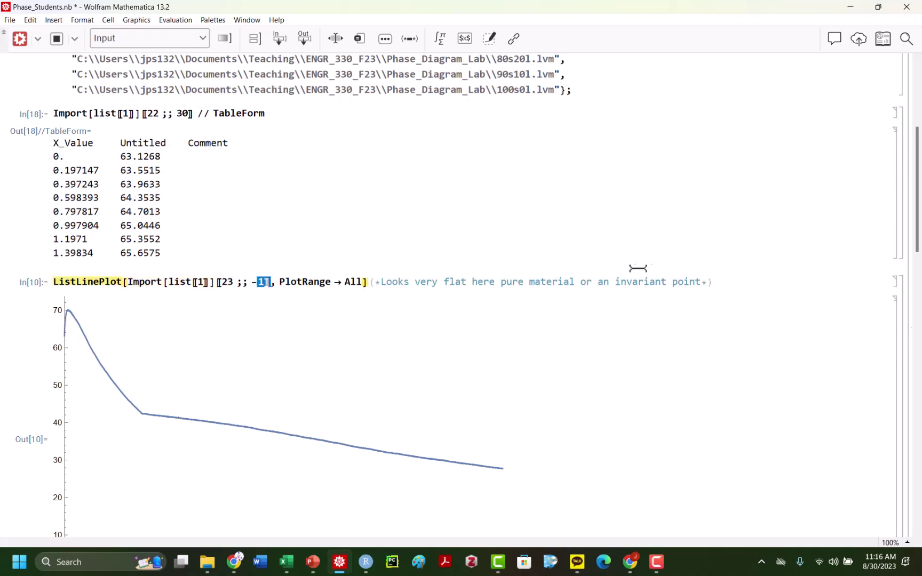
scroll(367, 380, down, 6)
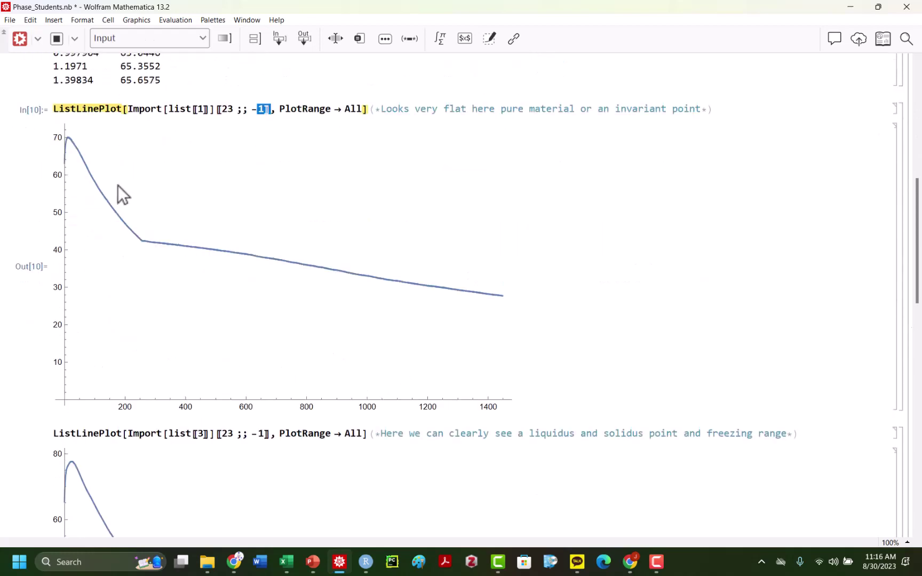
click(196, 109)
key(shift+Return)
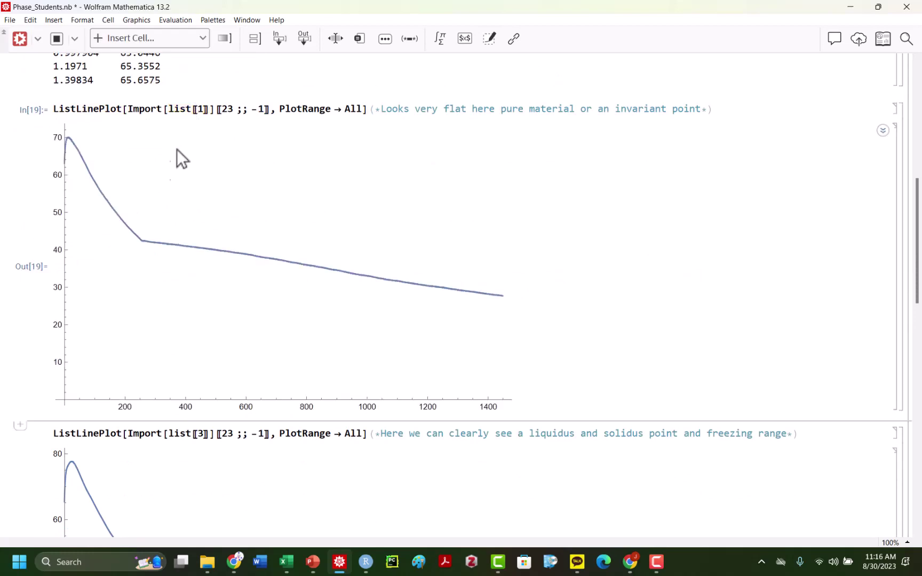
Select the composition part of the first file name in the path list.
scroll(176, 150, up, 13)
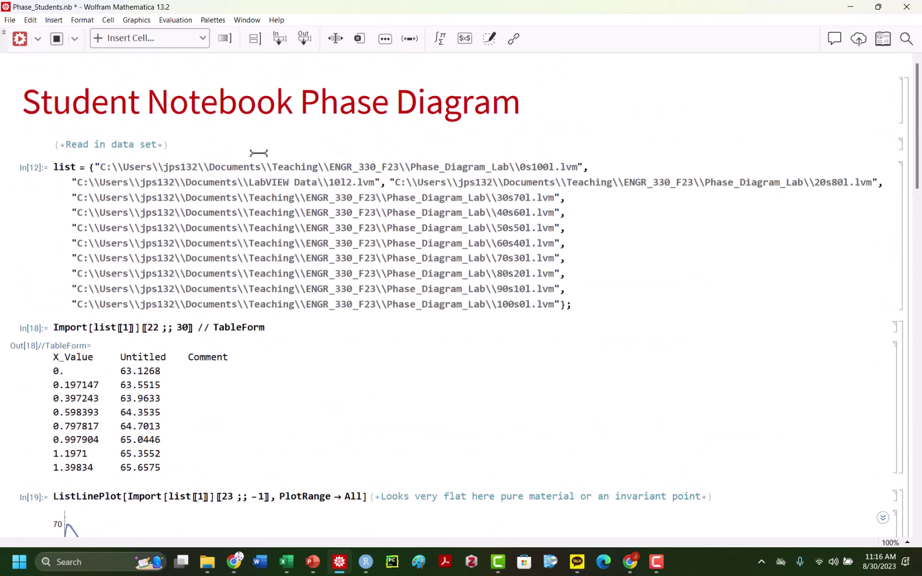
click(525, 166)
drag(525, 166, 555, 167)
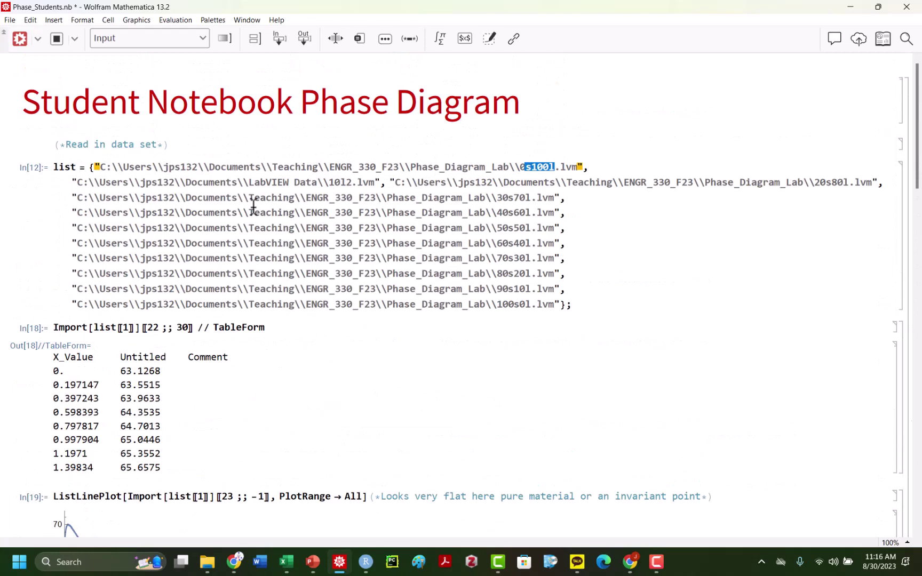
scroll(209, 187, down, 10)
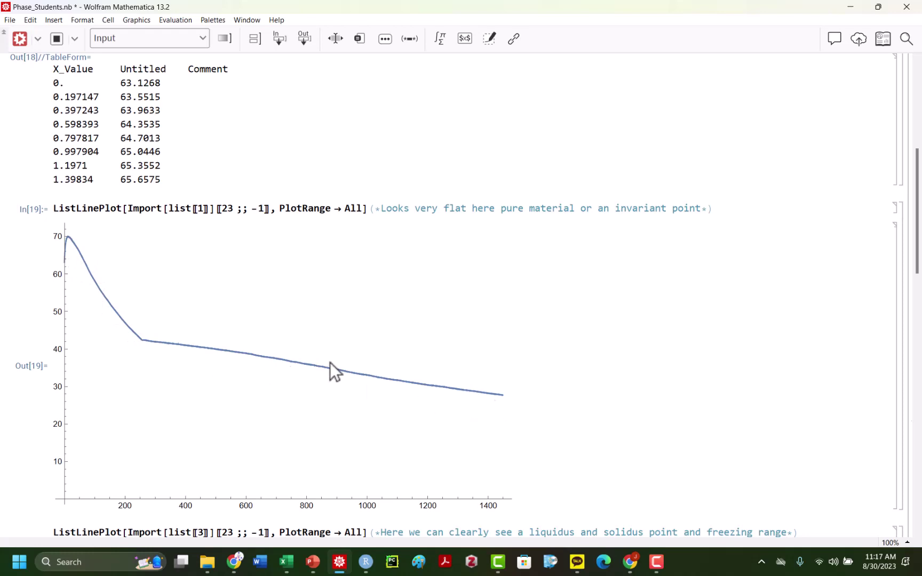
Use Get Coordinates on the first cooling curve to capture its kink point.
scroll(163, 302, down, 3)
right_click(156, 242)
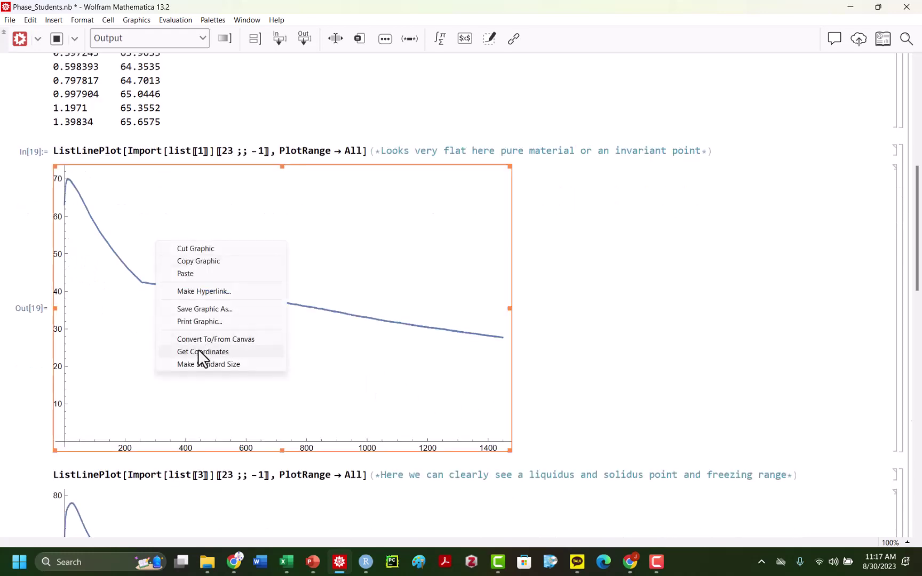
click(198, 352)
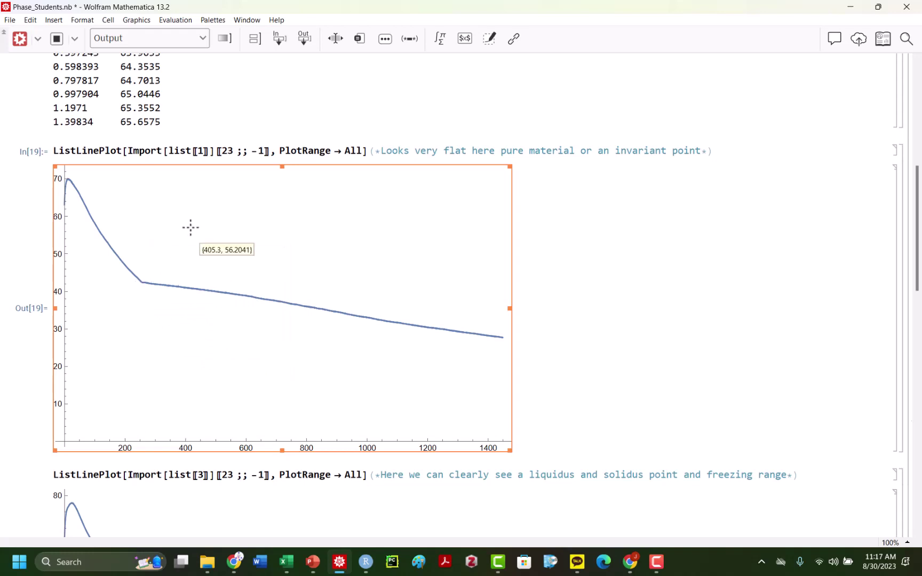
click(657, 195)
right_click(259, 197)
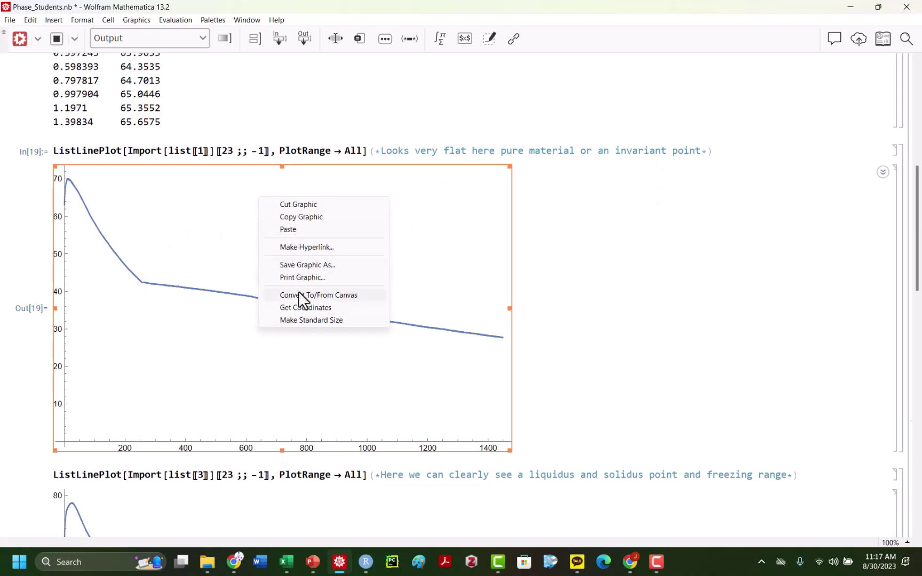
click(297, 306)
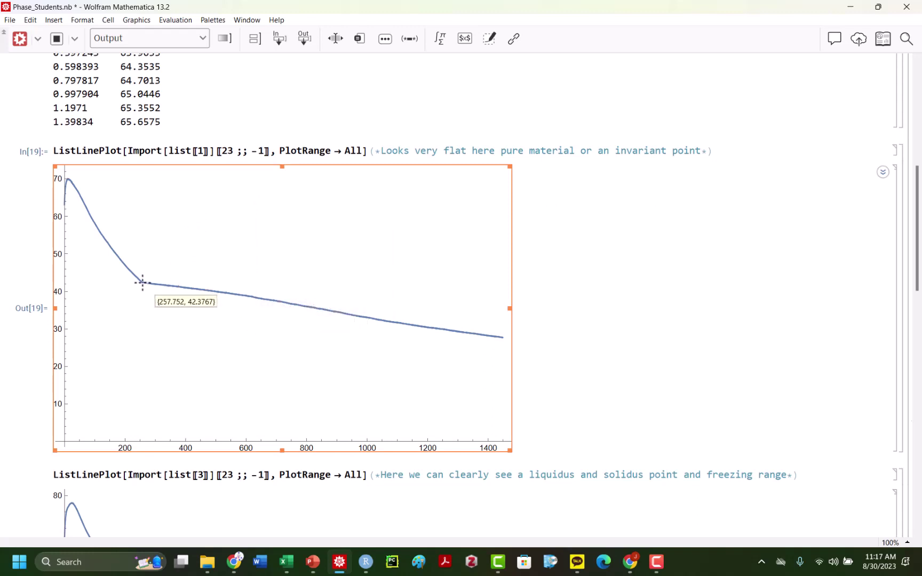
click(142, 282)
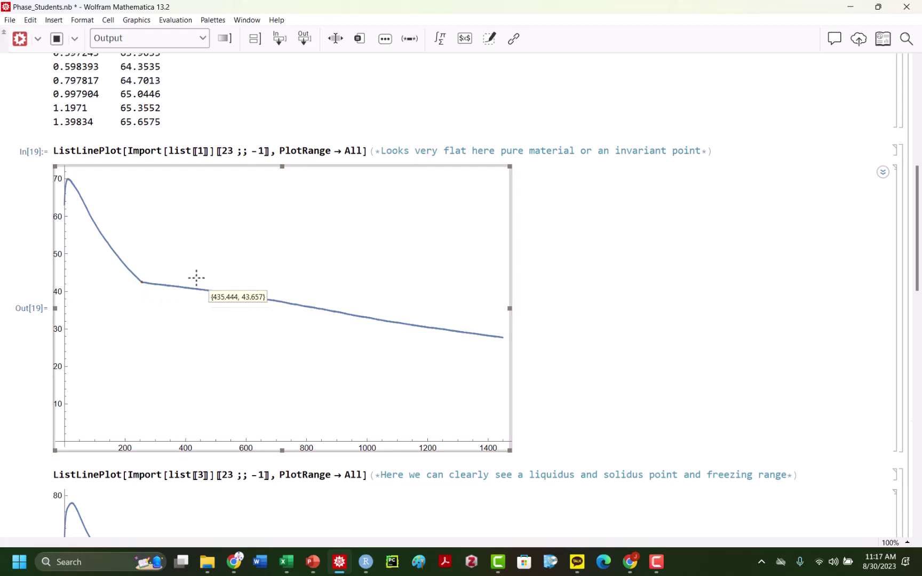
Paste the kink coordinates into a new cell and copy the temperature 42.37670055753517.
scroll(193, 299, down, 10)
click(133, 364)
click(132, 372)
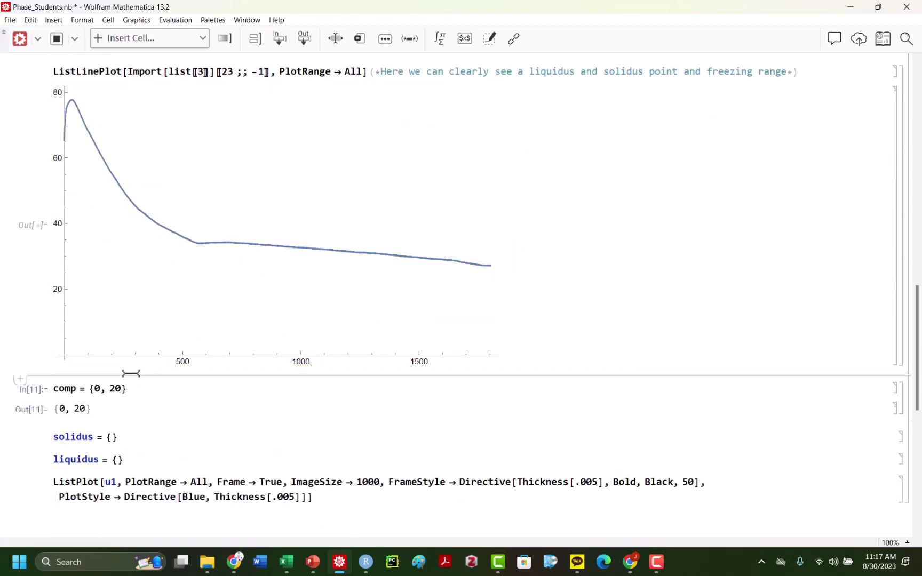
text({{257.7517925432339, 42.37670055753517}})
triple_click(195, 390)
key(ctrl+c)
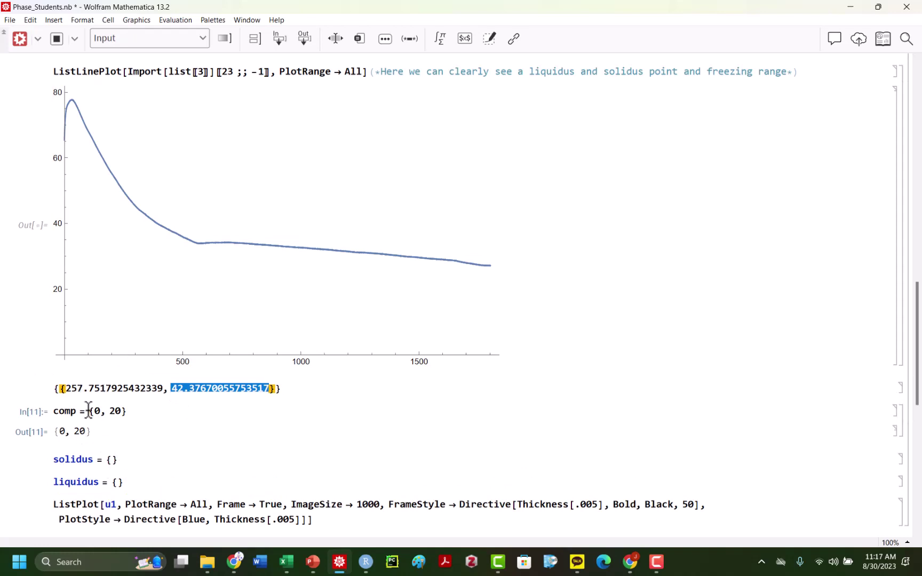
click(90, 411)
Enter NA, in the solidus list and 42.37670055753517, in the liquidus list.
click(108, 458)
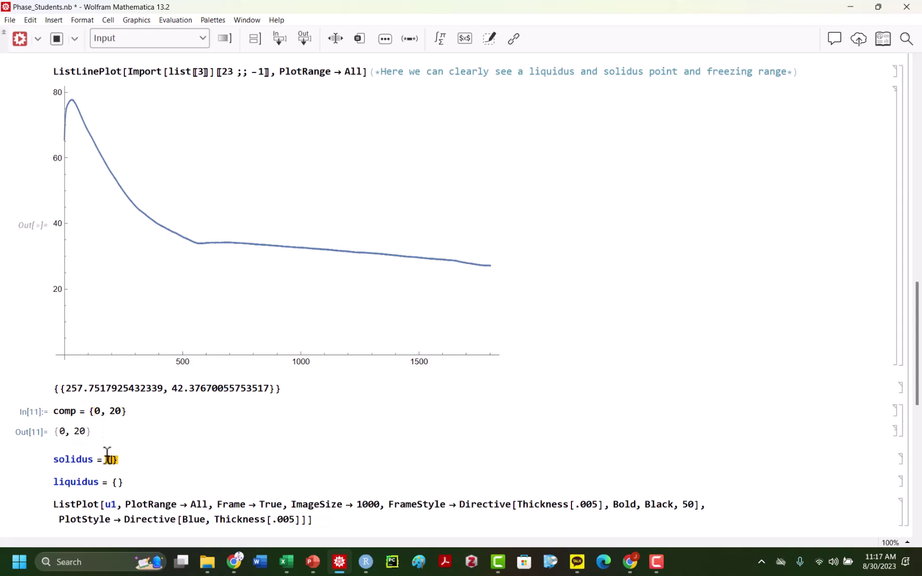
text(NA,)
click(117, 482)
key(ctrl+v)
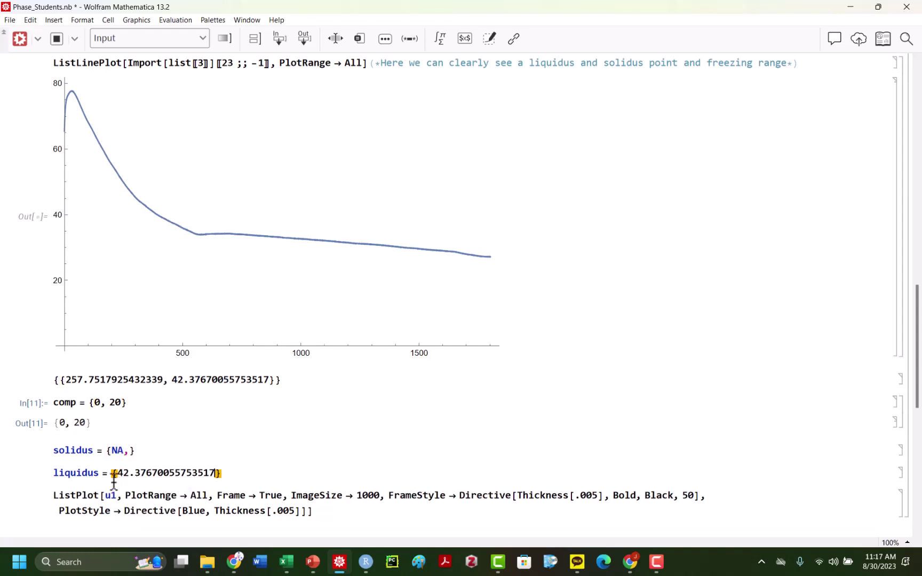
text(,)
Change list[[1]] to list[[-1]] and replot the last data file's cooling curve.
scroll(217, 176, up, 5)
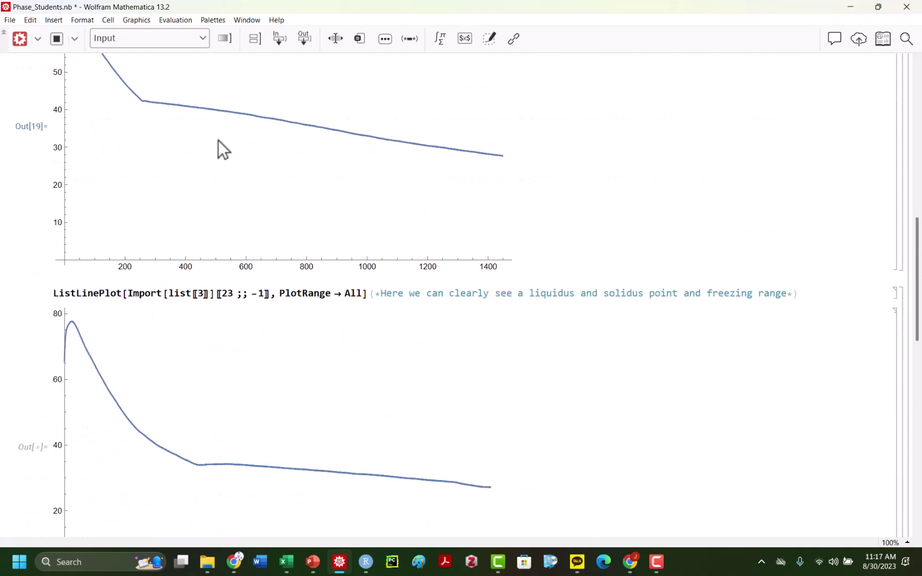
click(248, 293)
scroll(249, 292, up, 3)
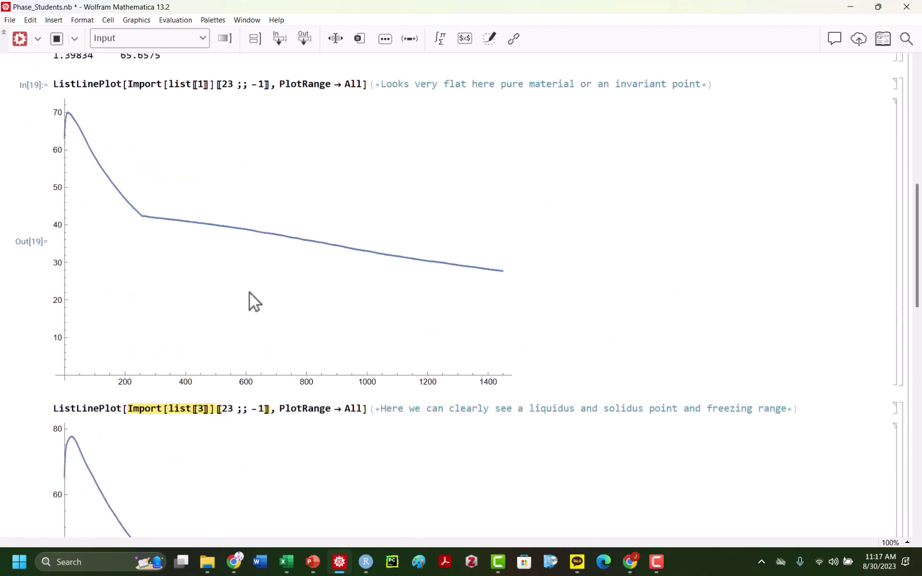
double_click(199, 86)
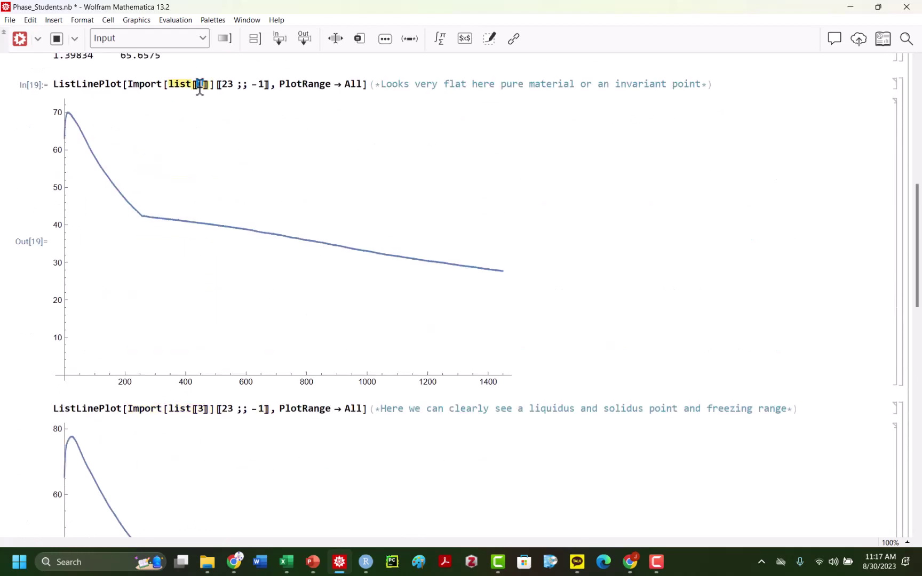
scroll(200, 87, up, 1)
text(-1)
key(shift+Return)
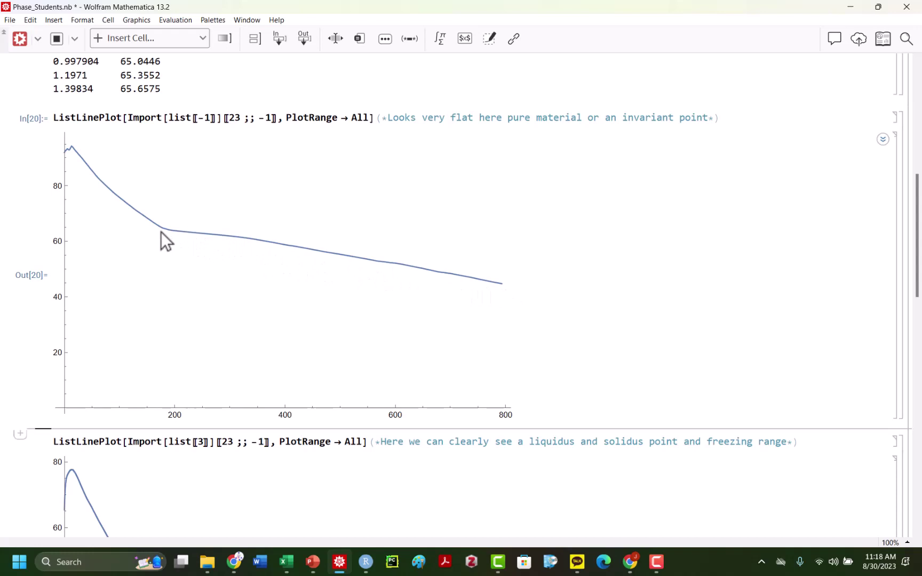
click(490, 292)
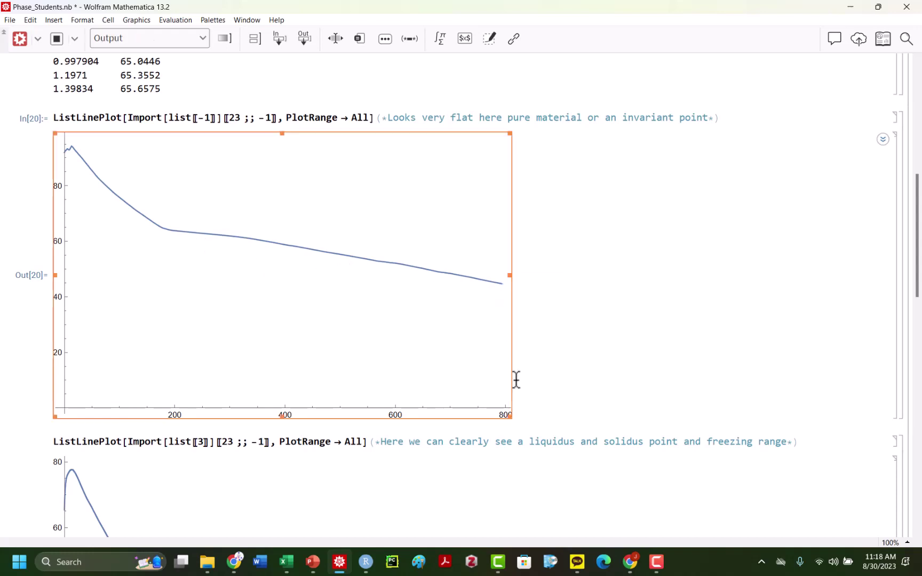
Scroll through the notebook to the last-file plotting command.
scroll(250, 221, down, 3)
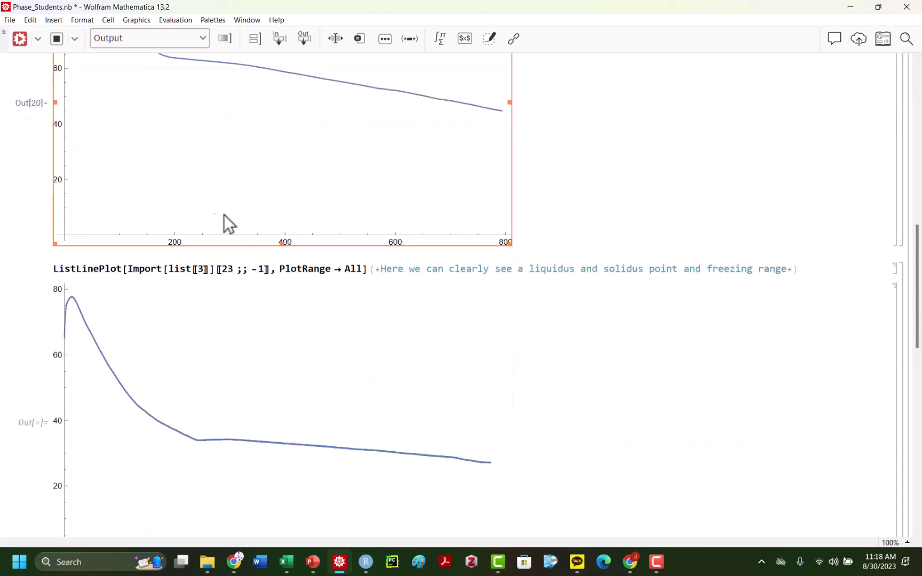
scroll(226, 222, up, 3)
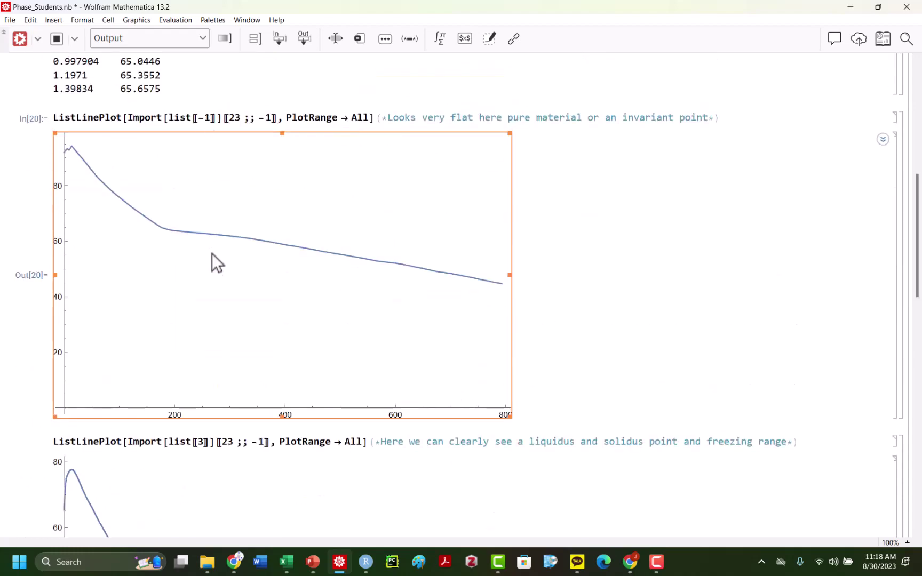
scroll(212, 256, down, 1)
scroll(215, 258, down, 6)
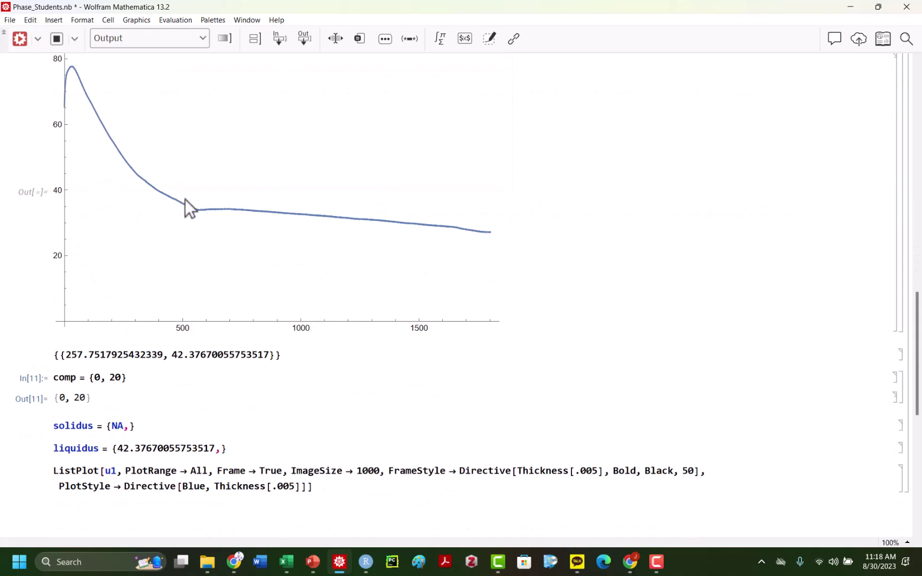
scroll(119, 151, up, 5)
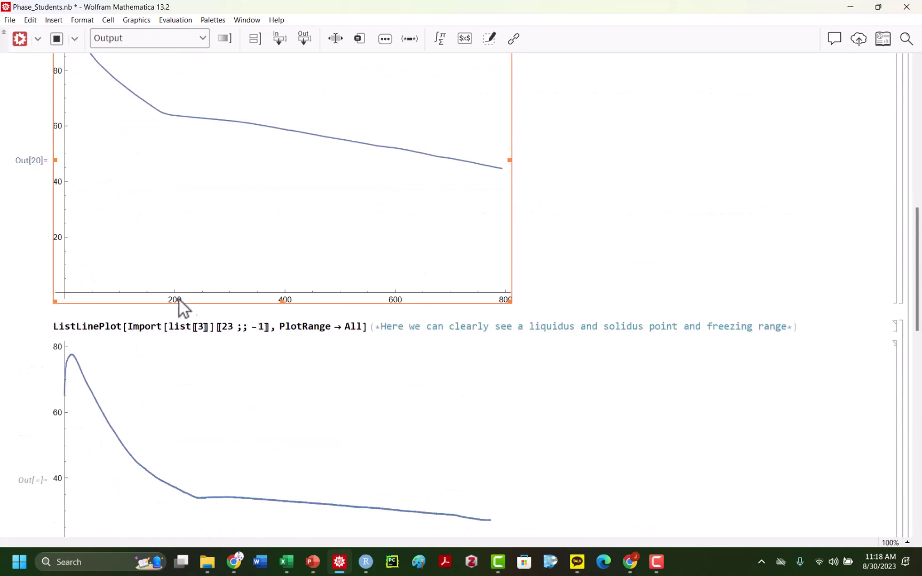
click(196, 323)
scroll(194, 352, down, 5)
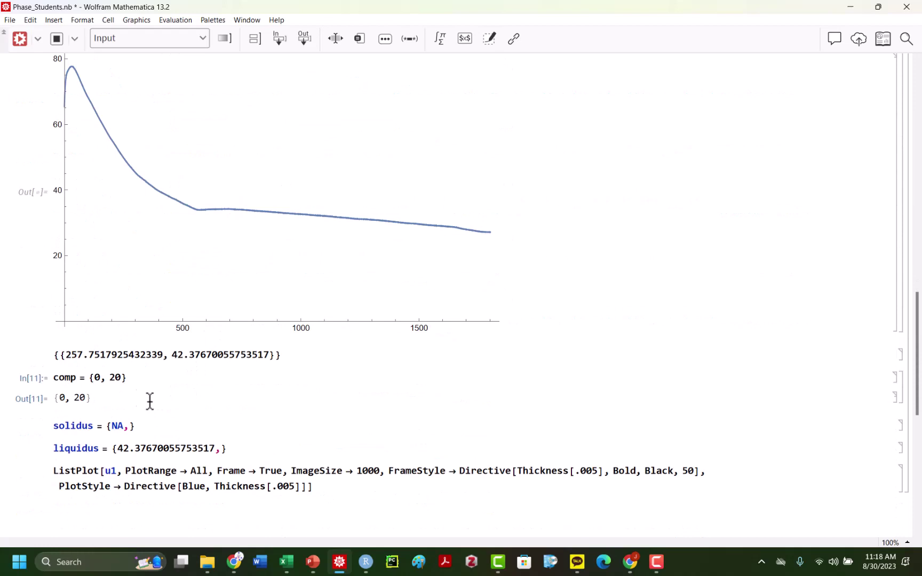
scroll(163, 319, up, 20)
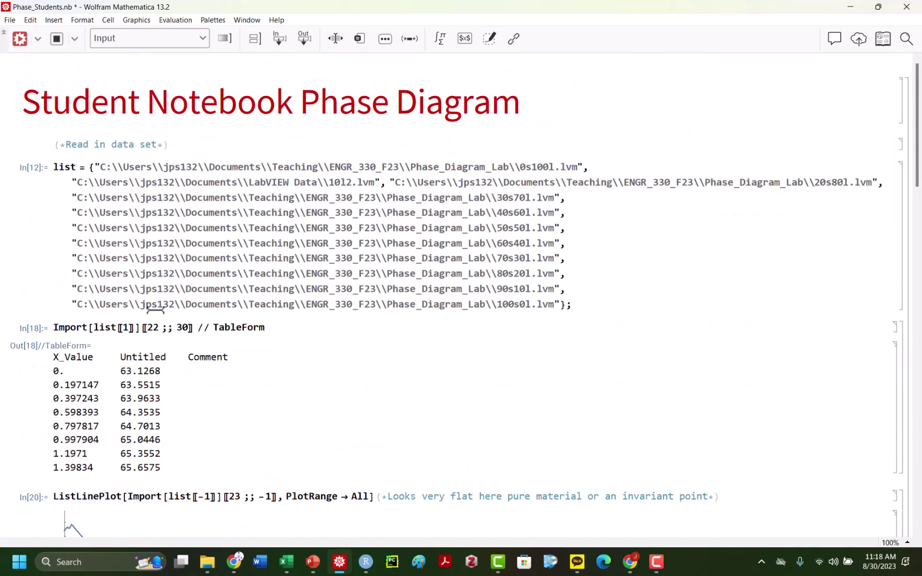
Check the composition codes in the first, second and third file paths.
click(341, 183)
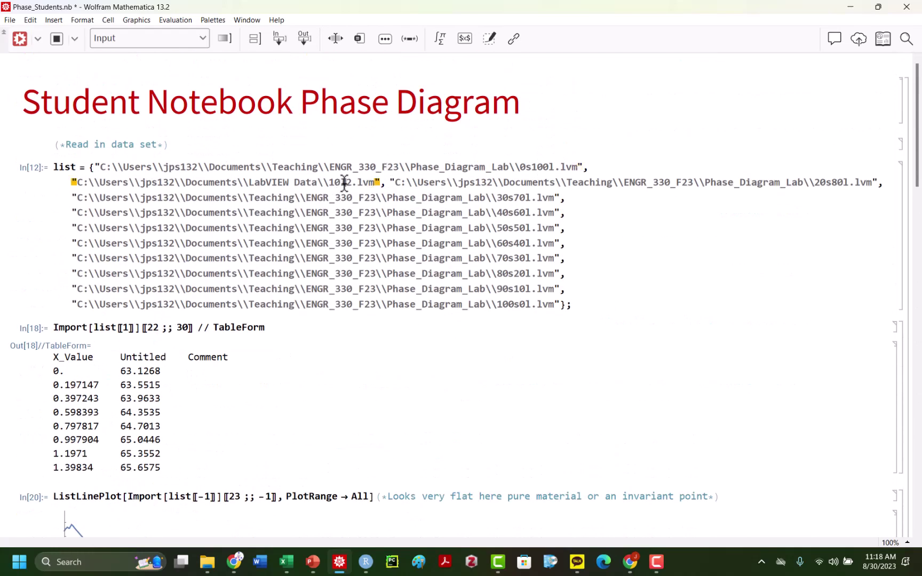
double_click(794, 183)
scroll(251, 336, down, 7)
scroll(186, 347, up, 7)
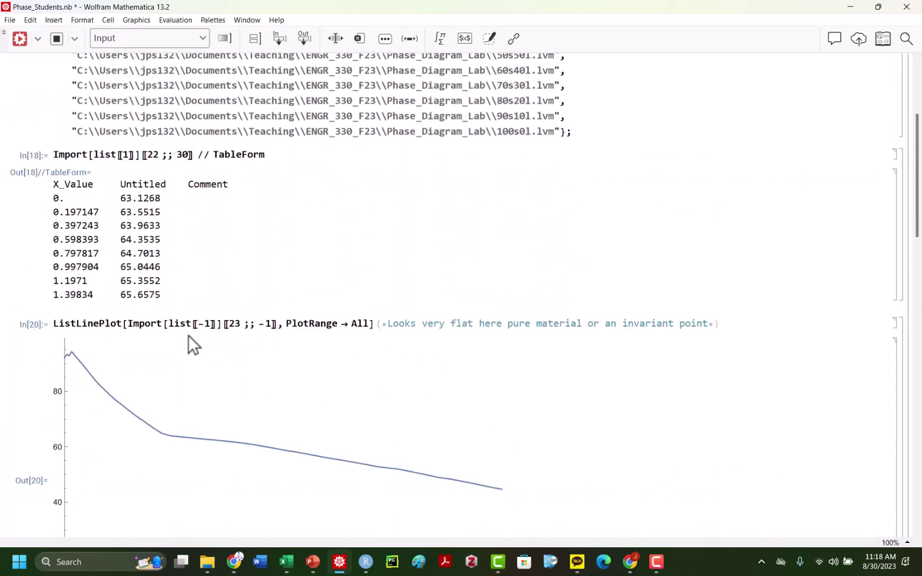
double_click(536, 167)
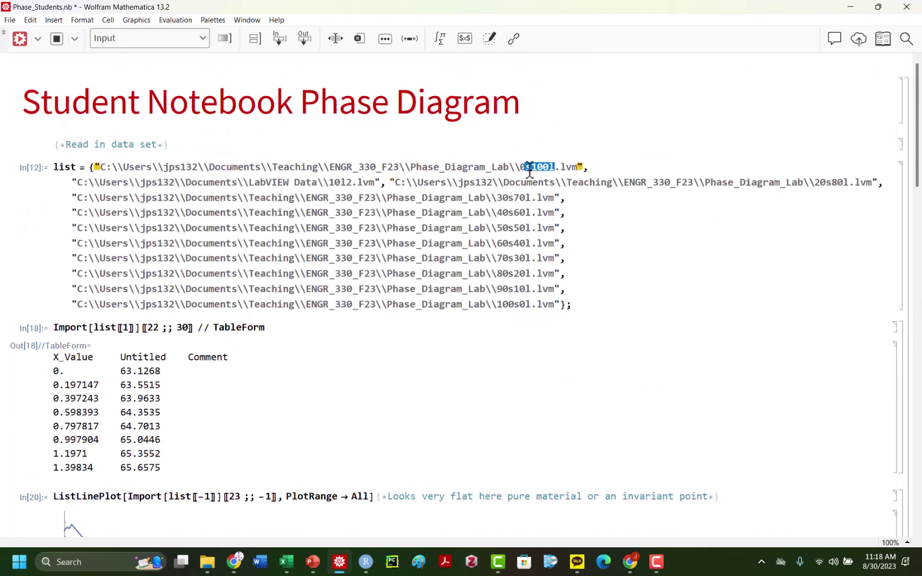
click(835, 183)
scroll(208, 360, down, 15)
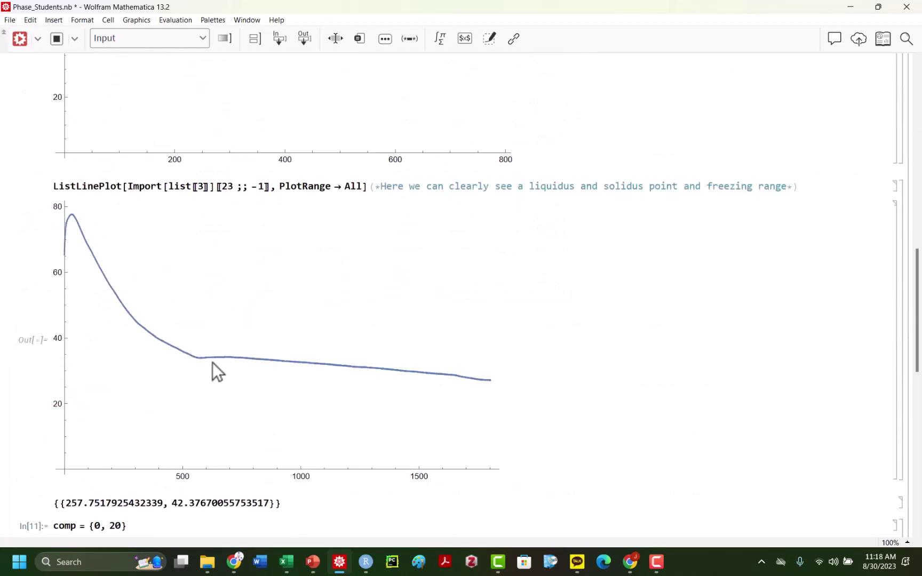
scroll(204, 367, down, 4)
scroll(205, 363, up, 4)
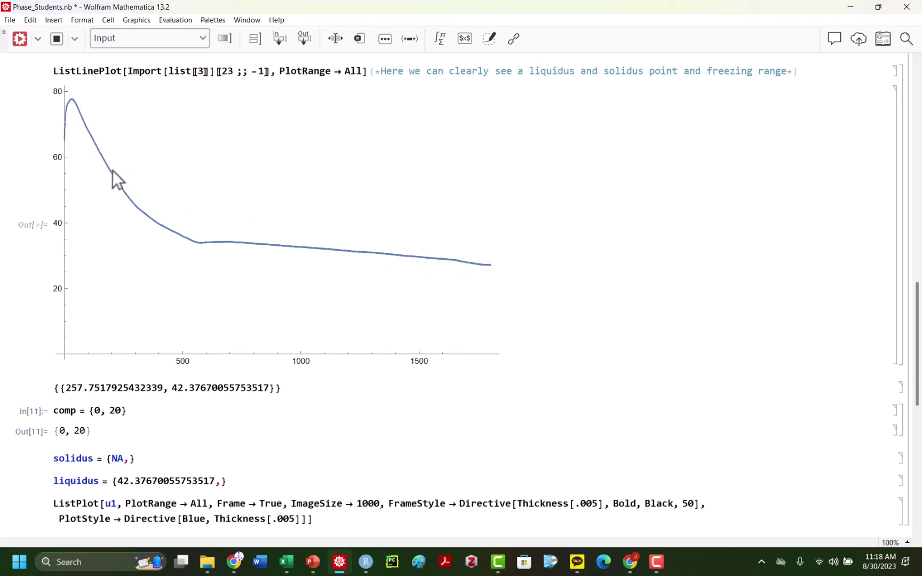
Capture two break points on the third cooling curve and extract their temperatures with [[All, 2]].
right_click(138, 209)
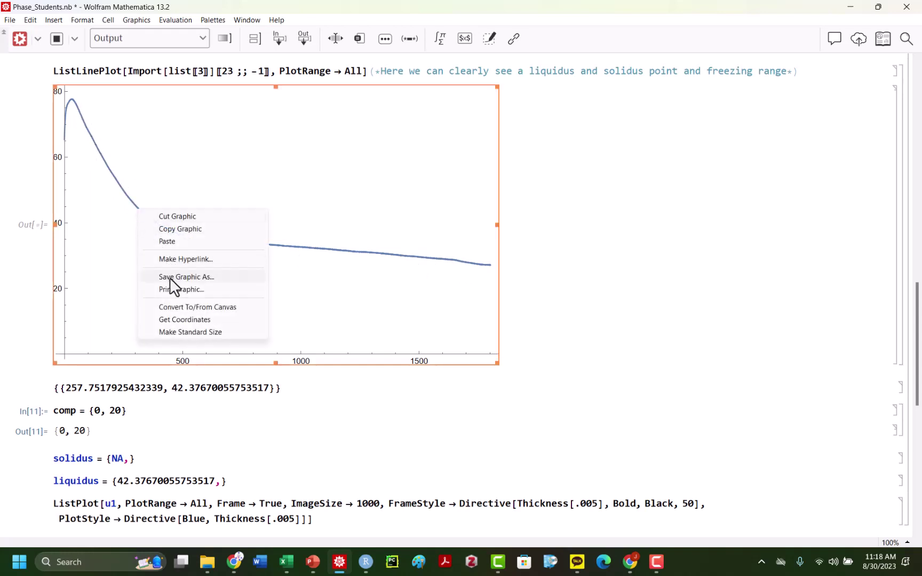
click(176, 318)
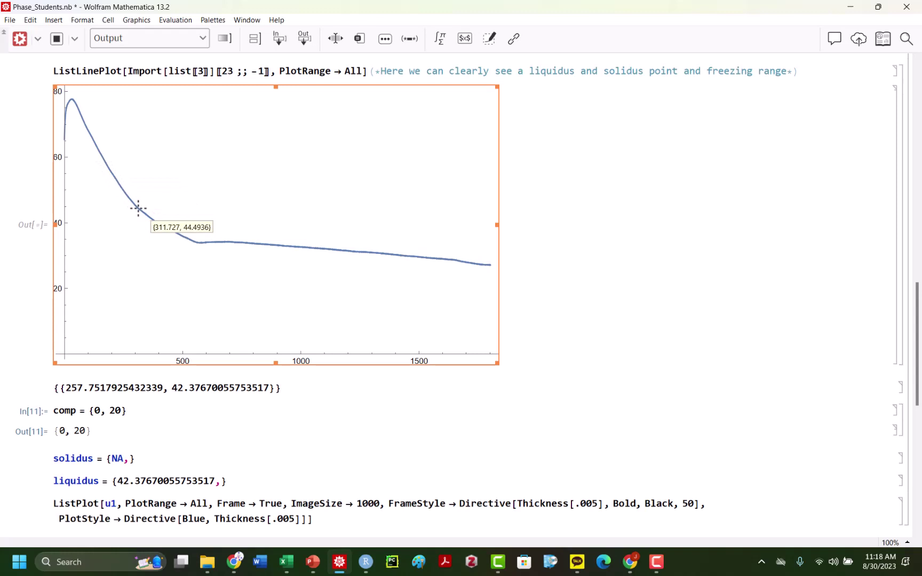
click(137, 208)
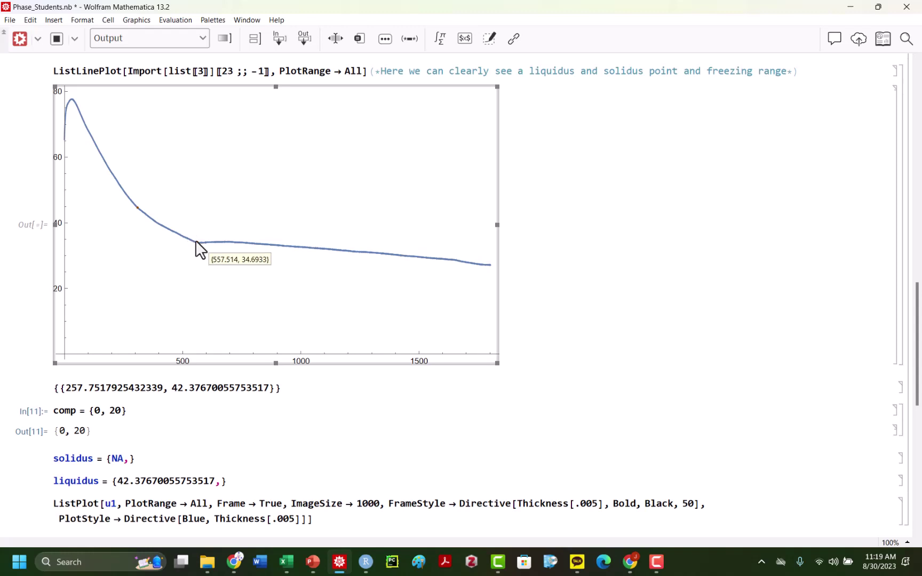
click(203, 399)
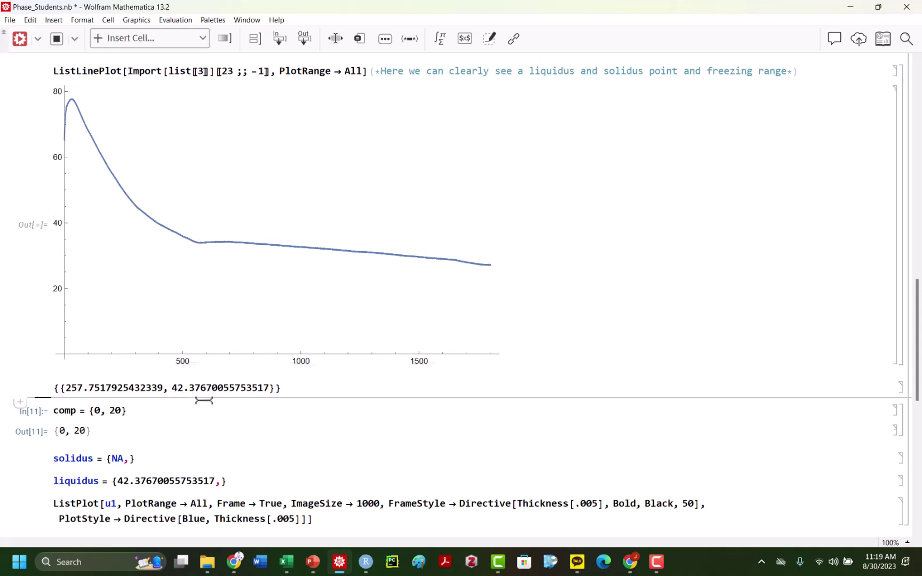
text({{311.7268802298035, 44.493554412750214`}, {563.6083661159162, 33.961947444602025`}})
double_click(535, 410)
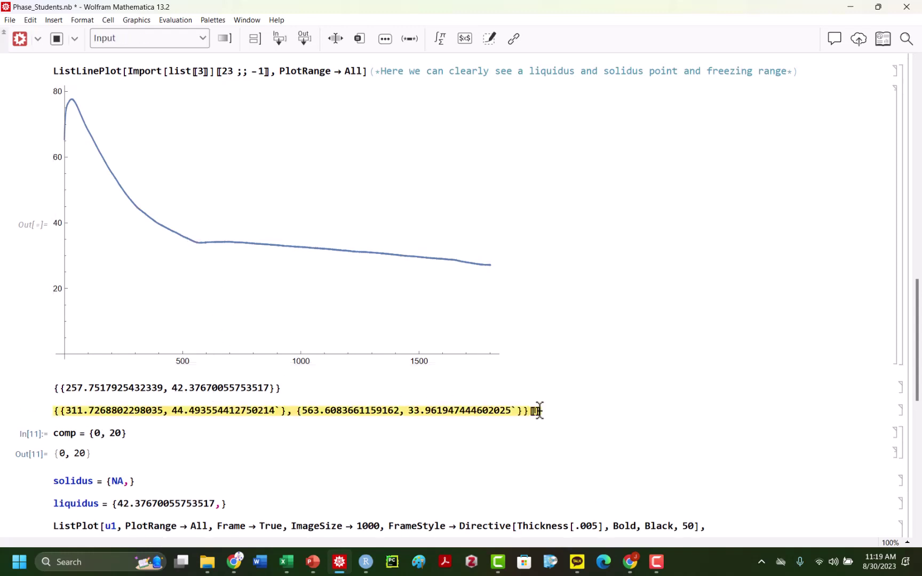
text(All, 2)
key(shift+Return)
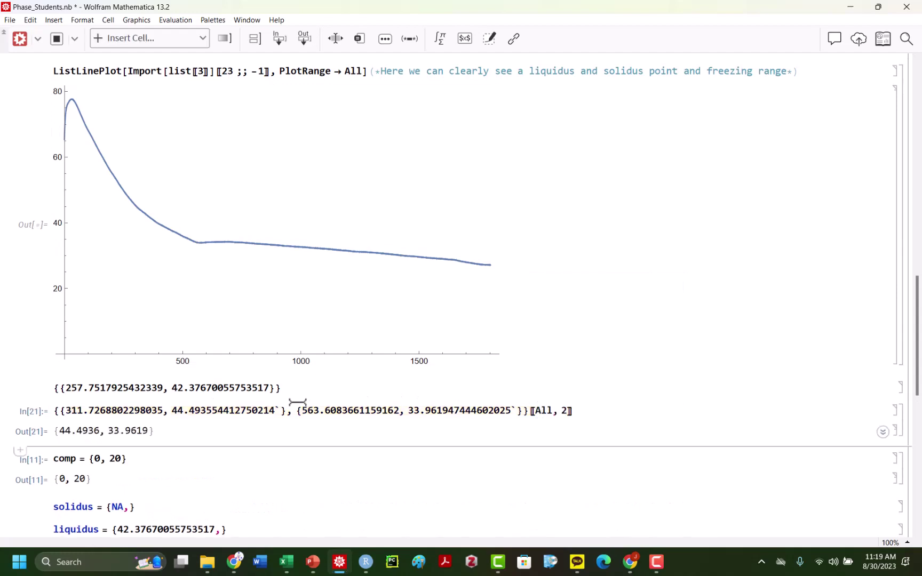
Paste 44.493554412750214 into liquidus and 33.961947444602025 into solidus after NA.
drag(99, 430, 57, 430)
scroll(96, 421, up, 2)
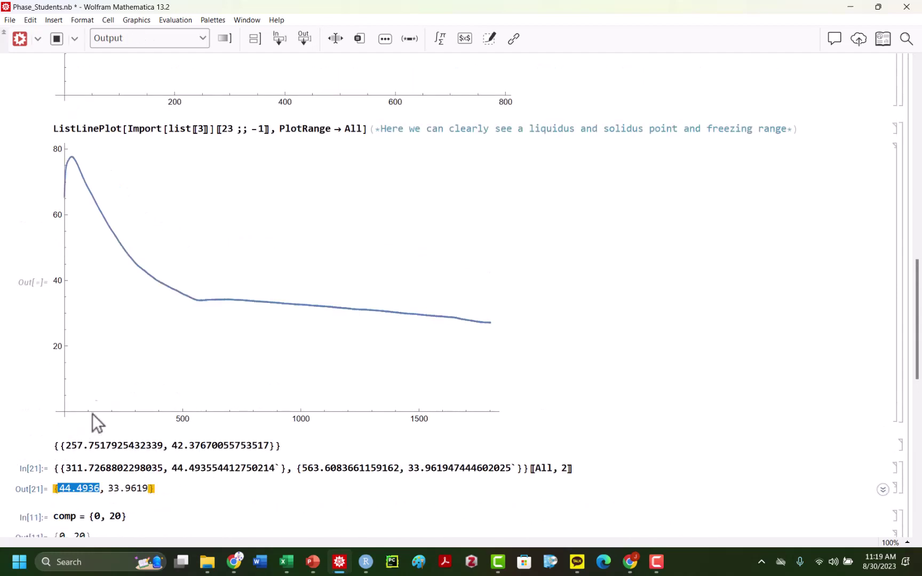
scroll(92, 413, down, 6)
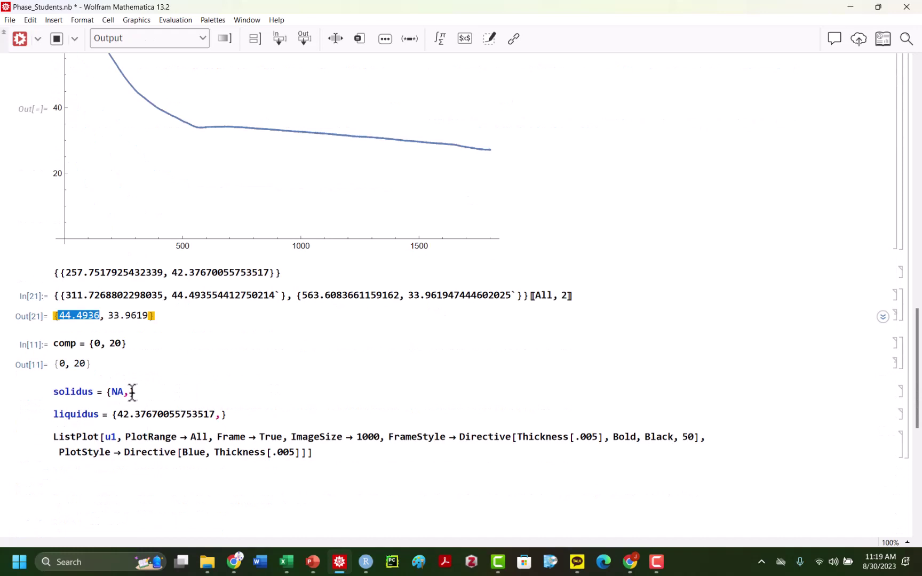
click(224, 415)
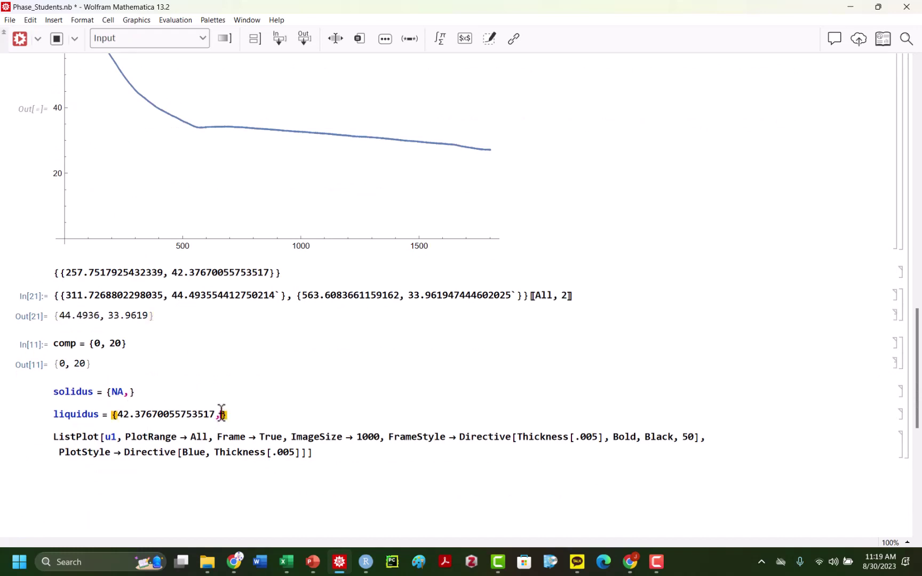
text(44.493554412750214`)
double_click(123, 316)
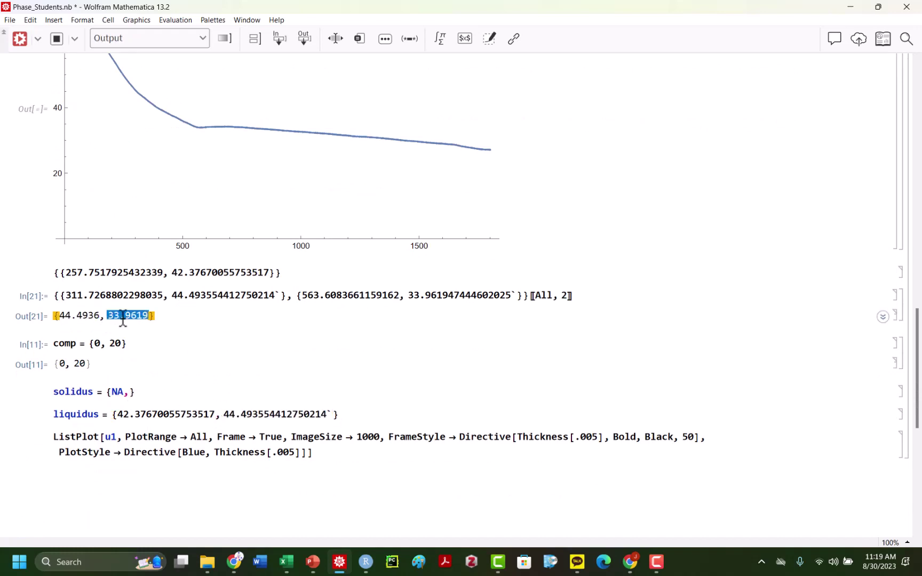
click(130, 391)
text(33.961947444602025`)
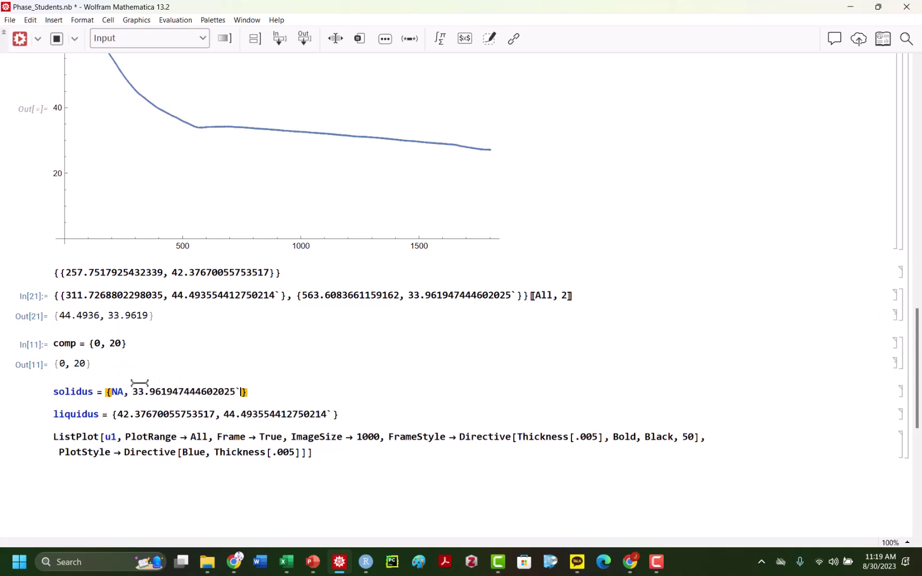
Review the comp list and the solidus value's decimal digits.
scroll(176, 376, up, 4)
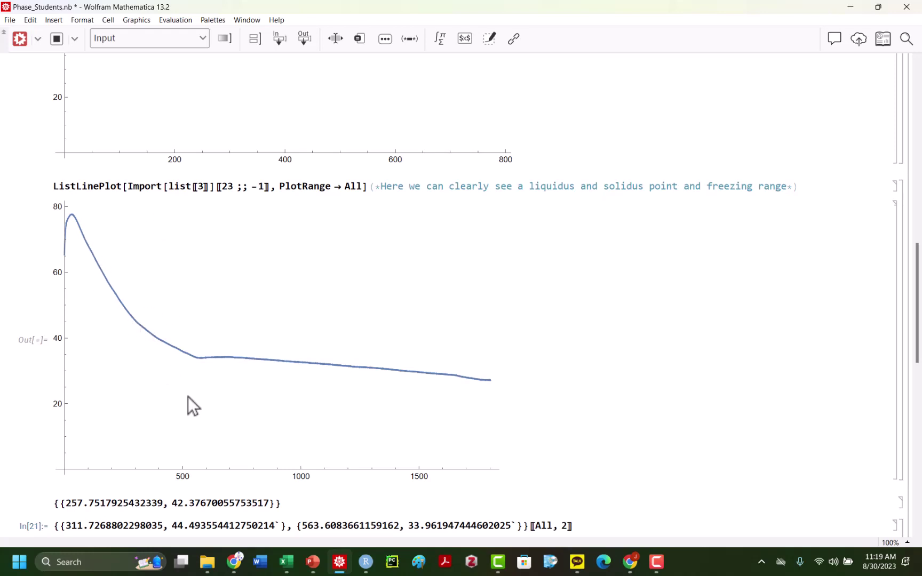
scroll(209, 225, down, 3)
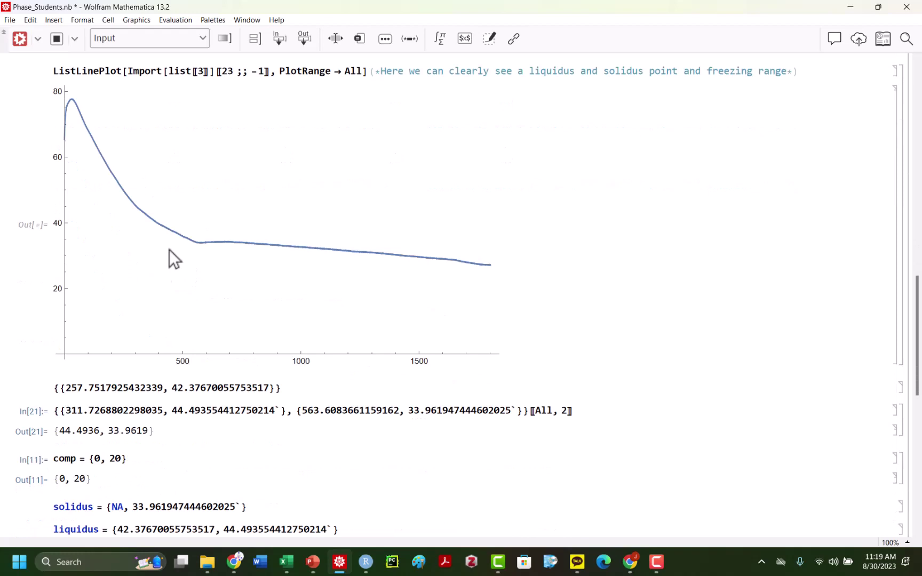
scroll(142, 212, down, 3)
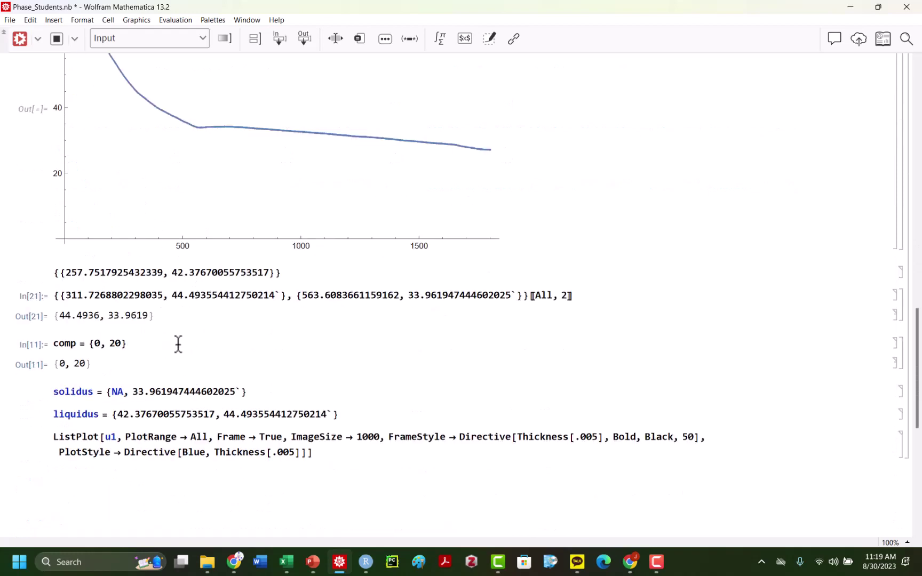
scroll(177, 343, down, 2)
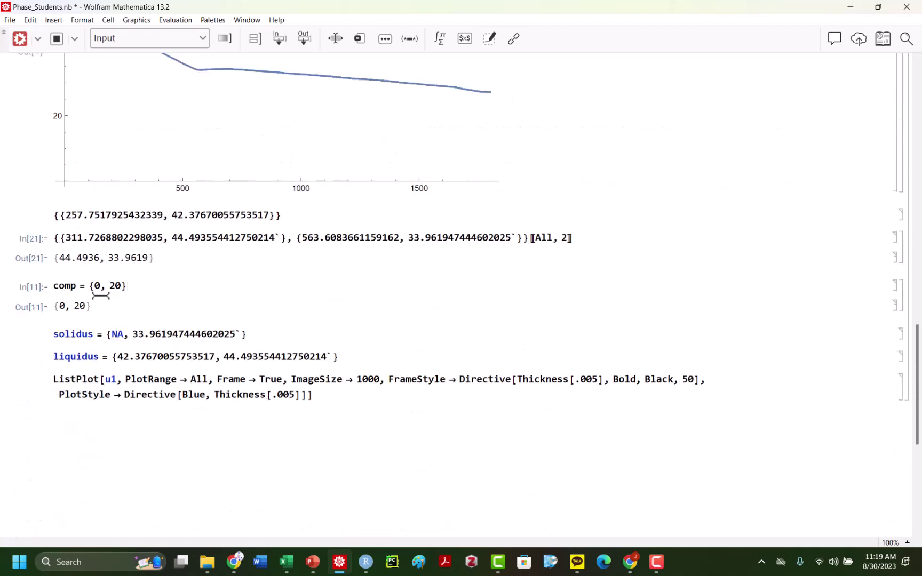
click(121, 287)
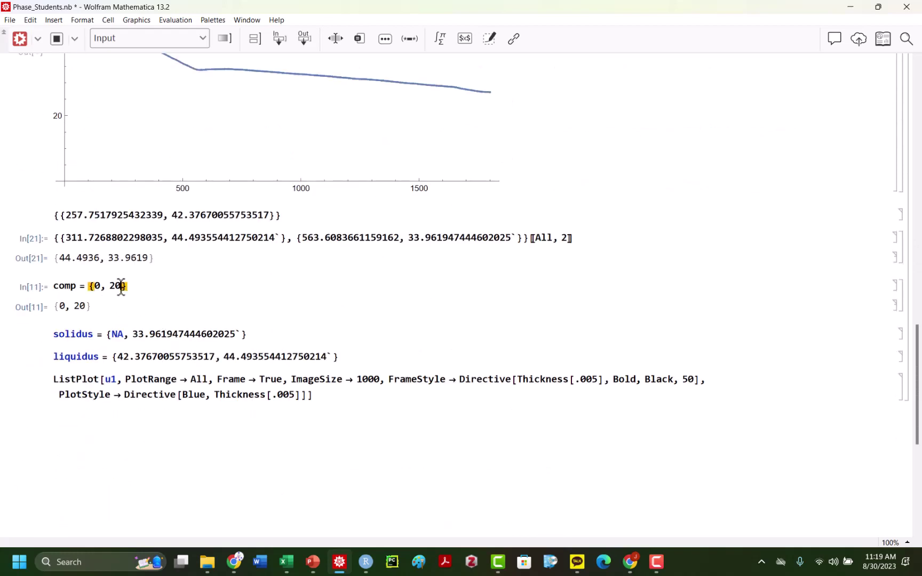
click(161, 335)
double_click(156, 334)
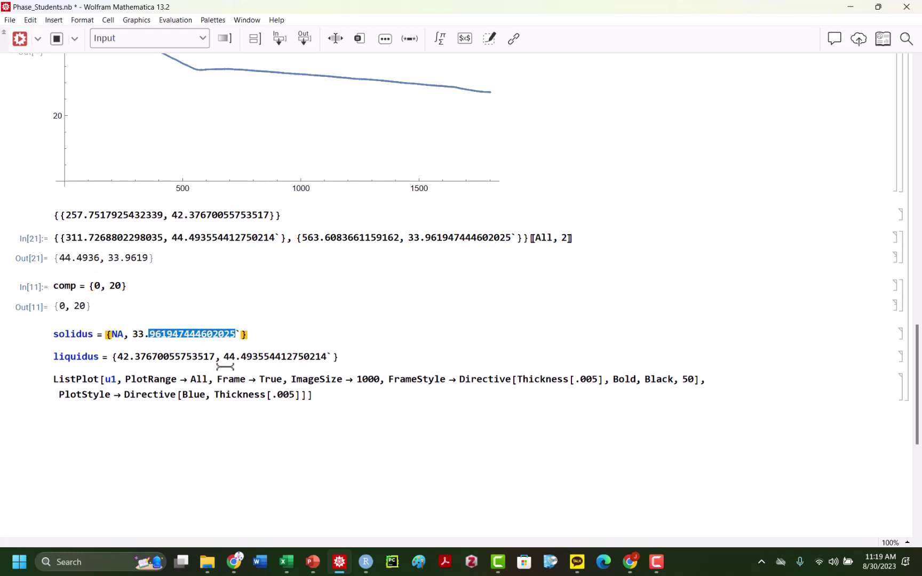
click(226, 367)
Evaluate solidus and liquidus, returning {NA, 33.9619} and {42.3767, 44.4936}.
click(156, 334)
key(shift+Return)
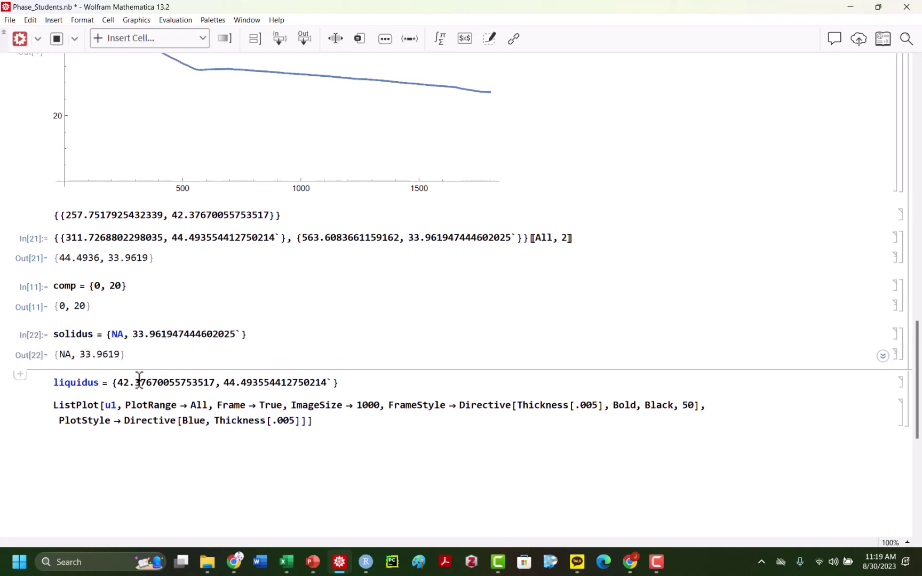
click(139, 380)
key(shift+Return)
scroll(145, 371, down, 3)
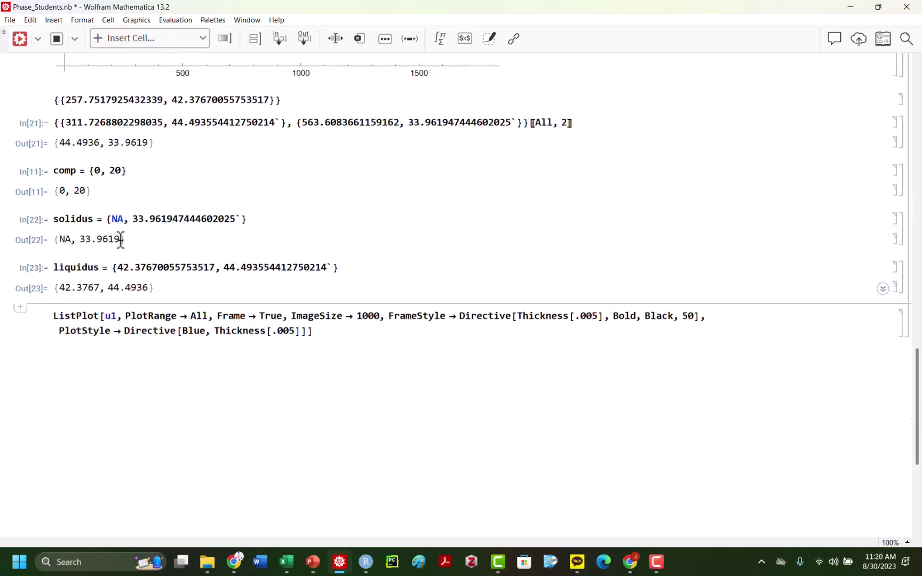
Look over the Phase_Diagram folder in the data file paths.
scroll(135, 256, up, 9)
scroll(187, 176, up, 7)
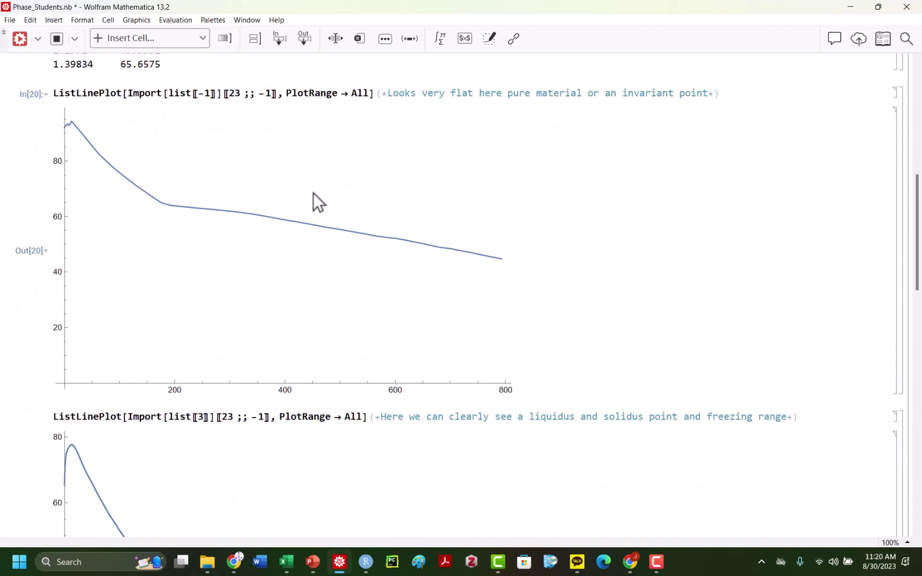
scroll(362, 181, up, 9)
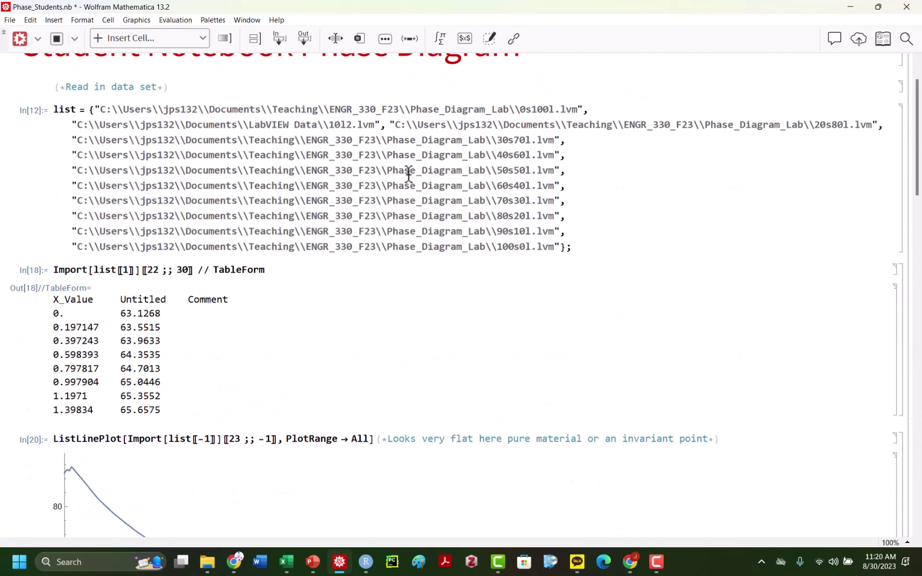
double_click(408, 175)
scroll(385, 197, down, 14)
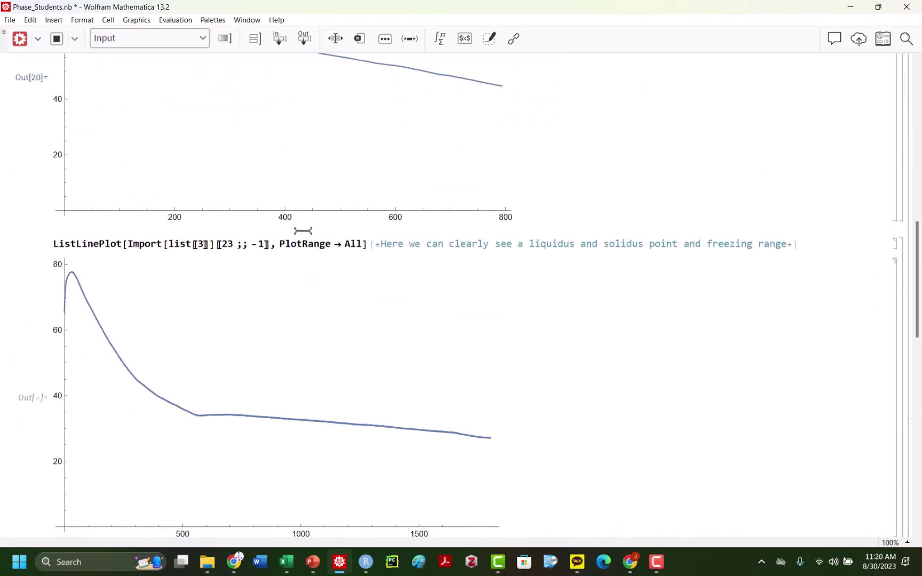
scroll(278, 247, down, 8)
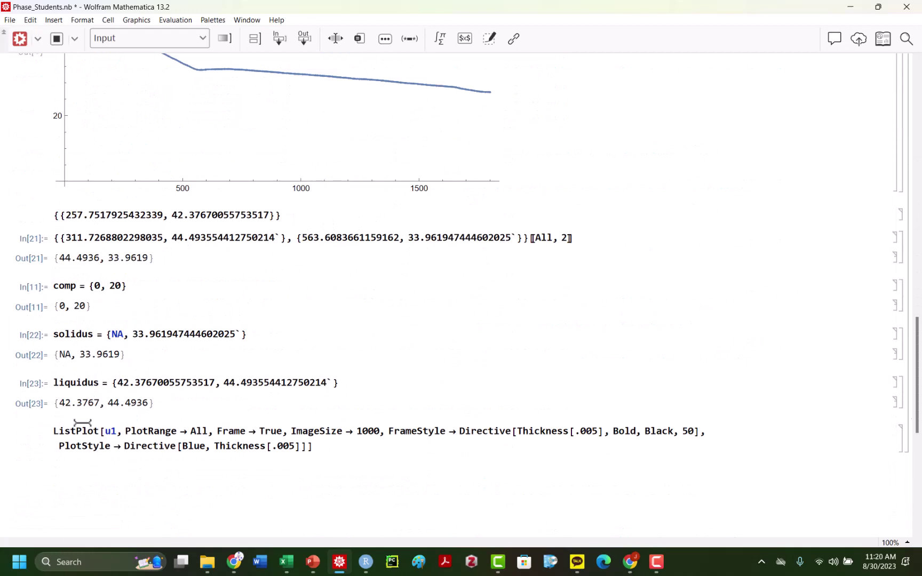
Mark the comp values 0, 20 and insert a new cell above the ListPlot input.
click(94, 288)
drag(94, 289, 122, 288)
click(113, 286)
click(110, 422)
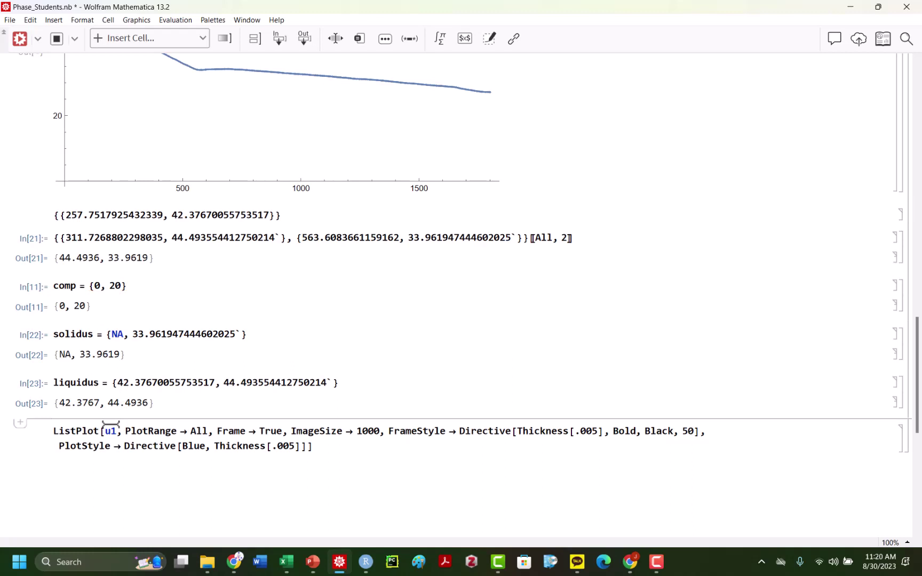
Define pliquid and psolid by pairing comp with the liquidus and solidus temperatures.
text(p1)
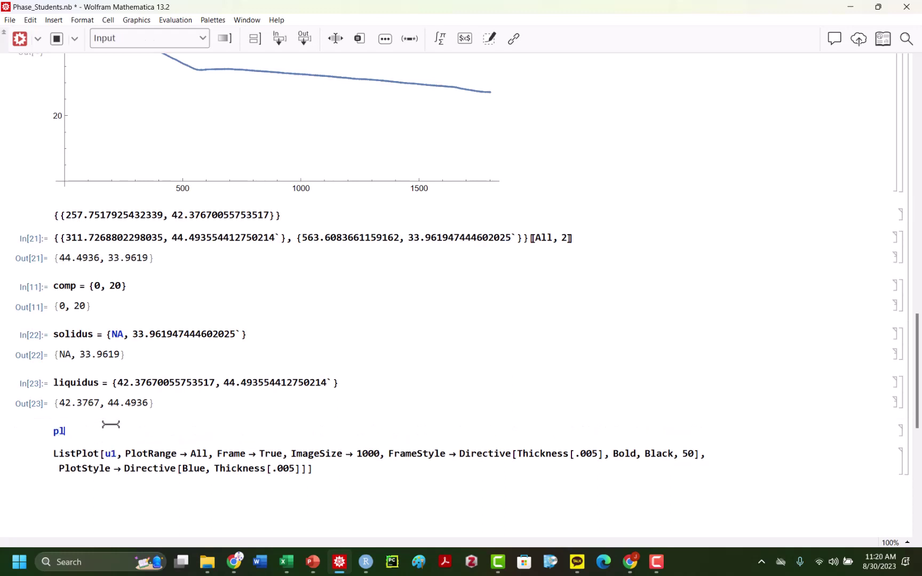
text(iquid = Tra)
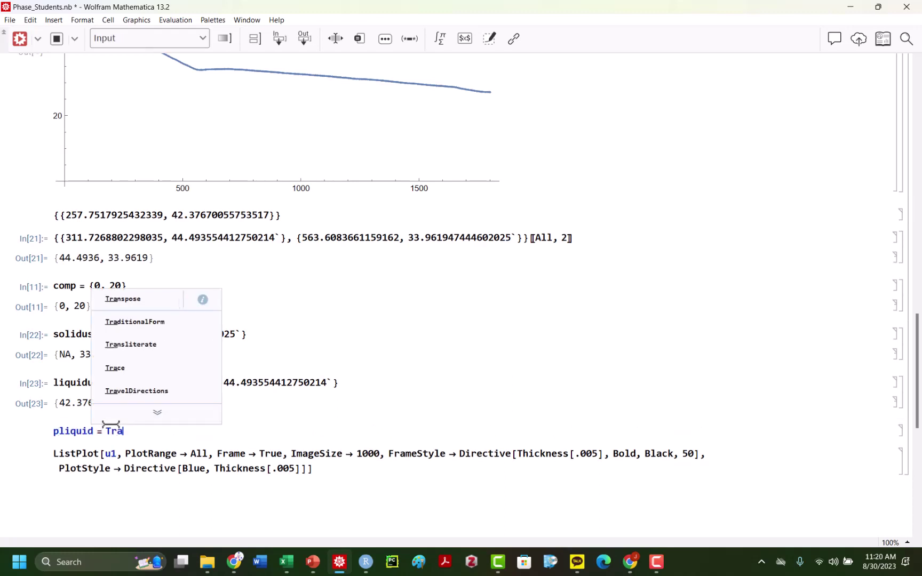
text(nspose[{)
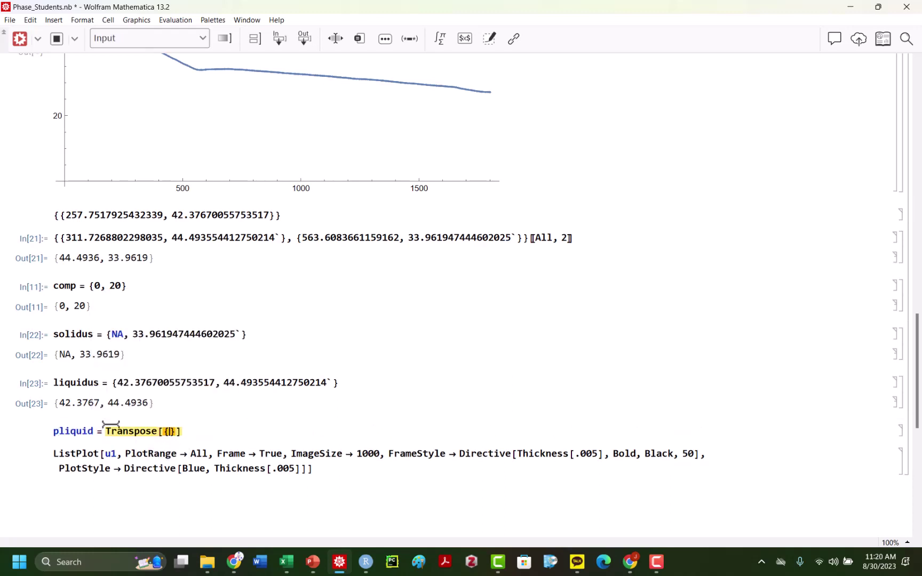
text(comp, liquidus)
key(shift+Return)
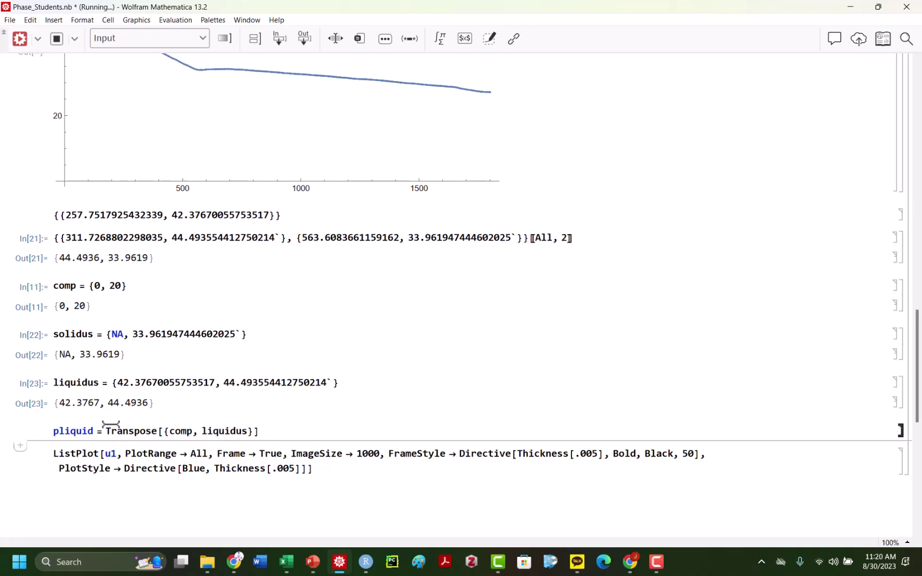
text(psolid)
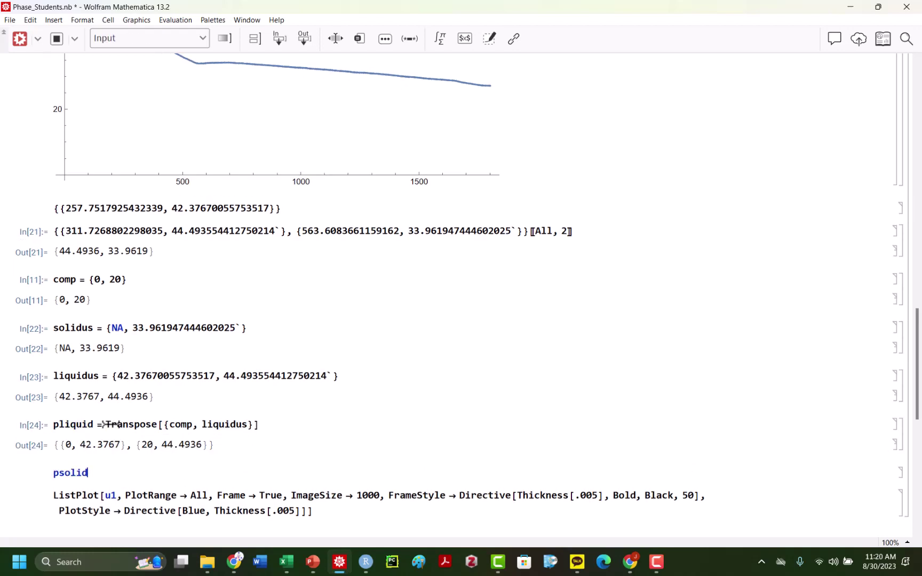
text( = Transpose)
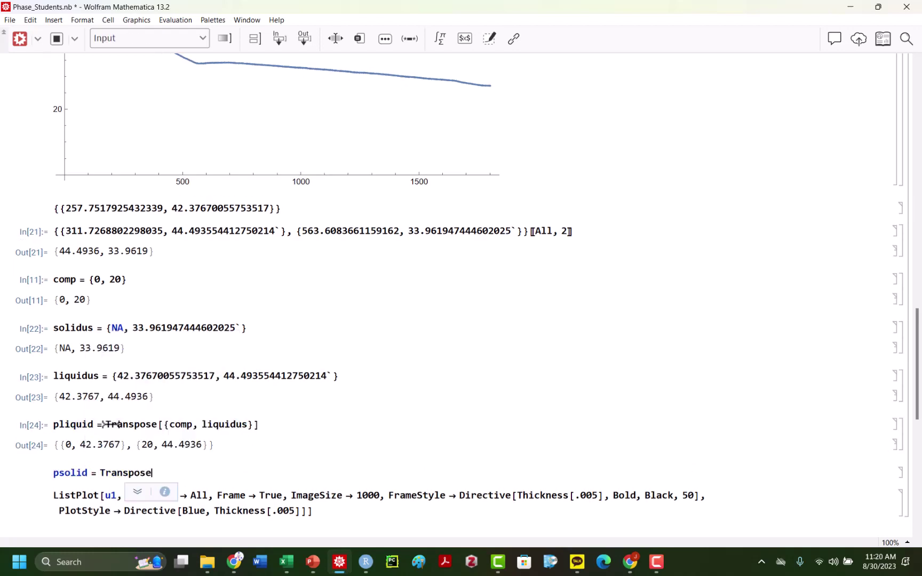
text([{comp, solid)
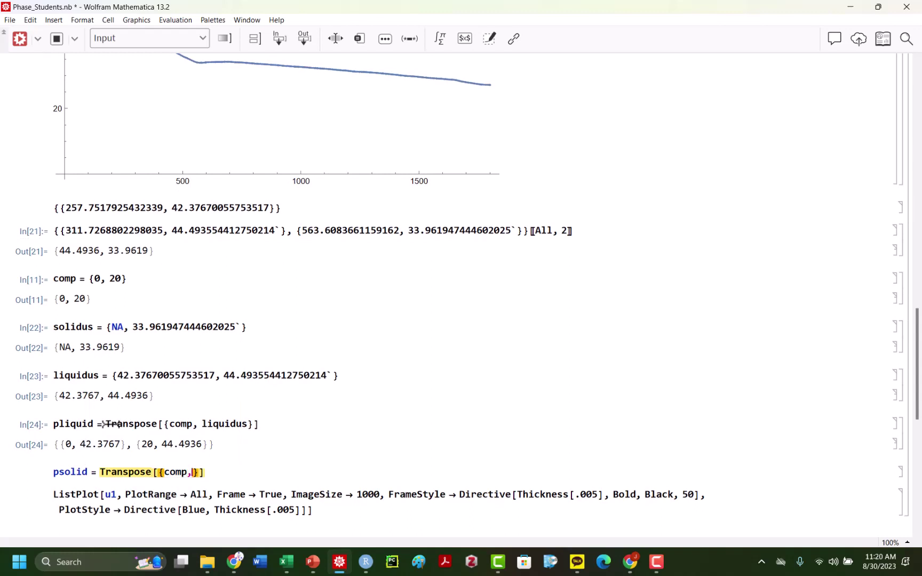
text(us)
key(shift+Return)
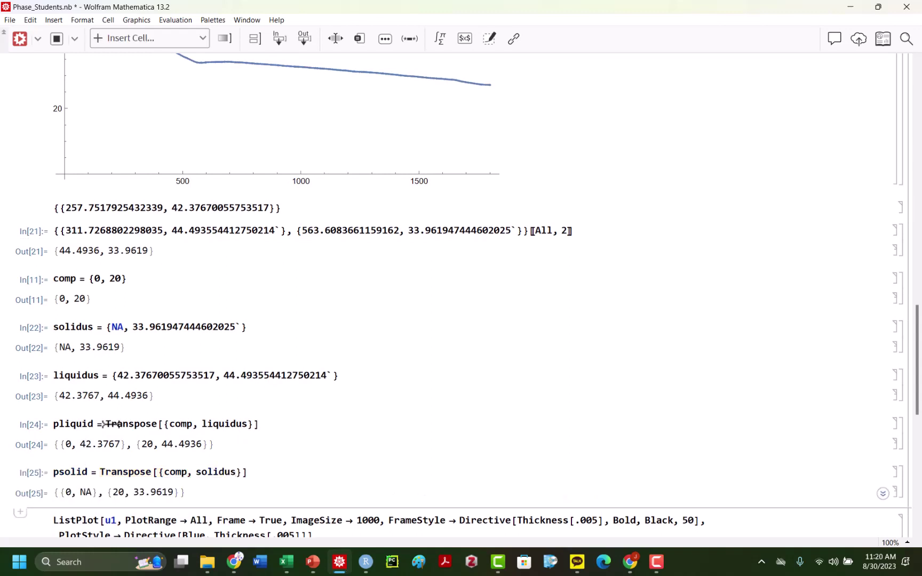
Change the ListPlot data argument to {pliquid, psolid}.
scroll(123, 421, down, 2)
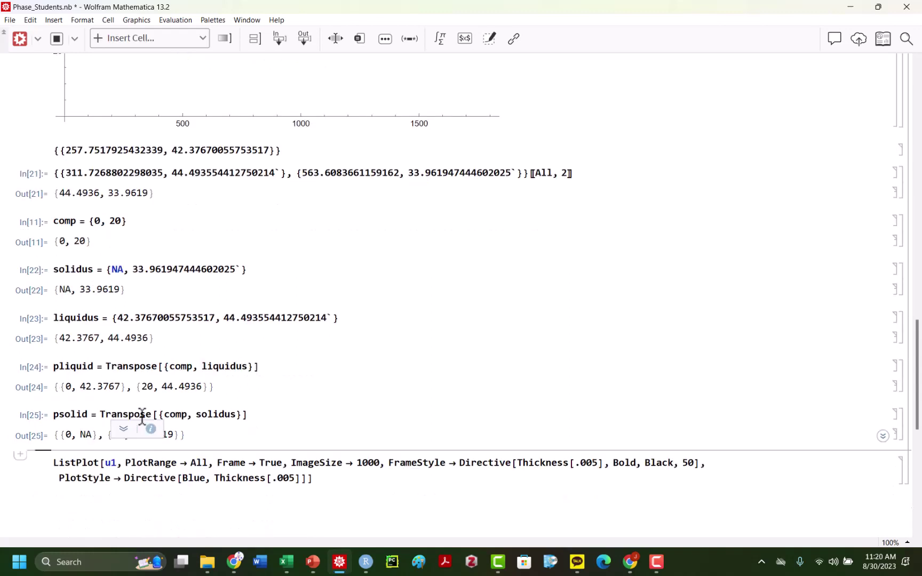
double_click(114, 461)
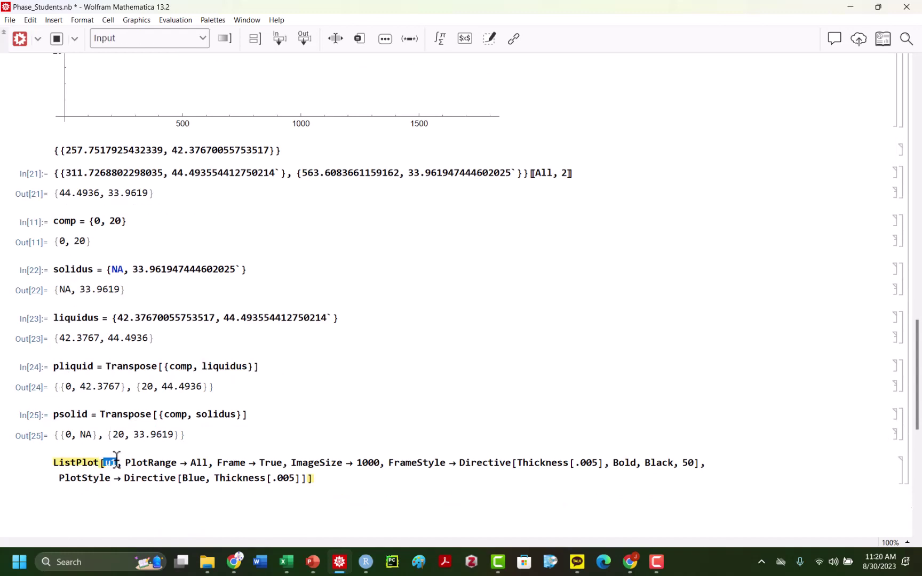
text({})
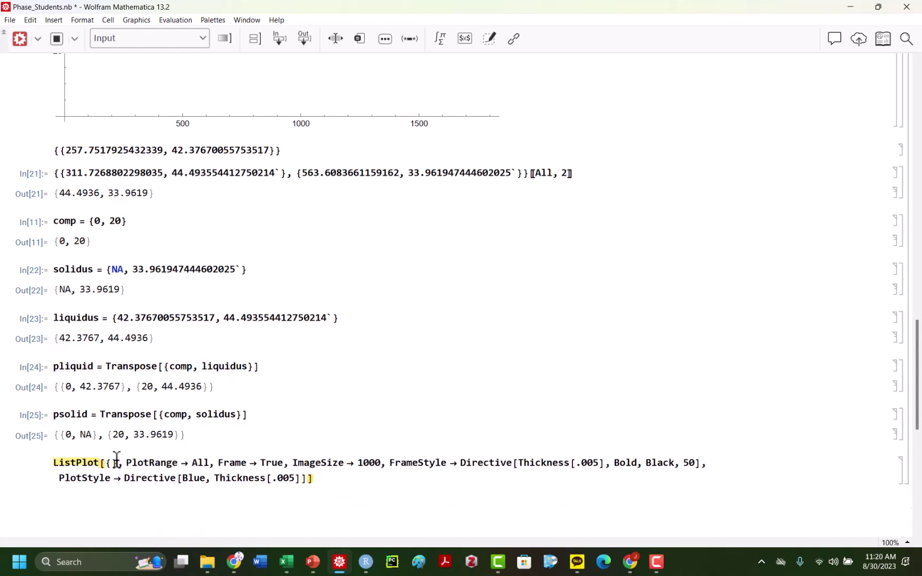
text(plot)
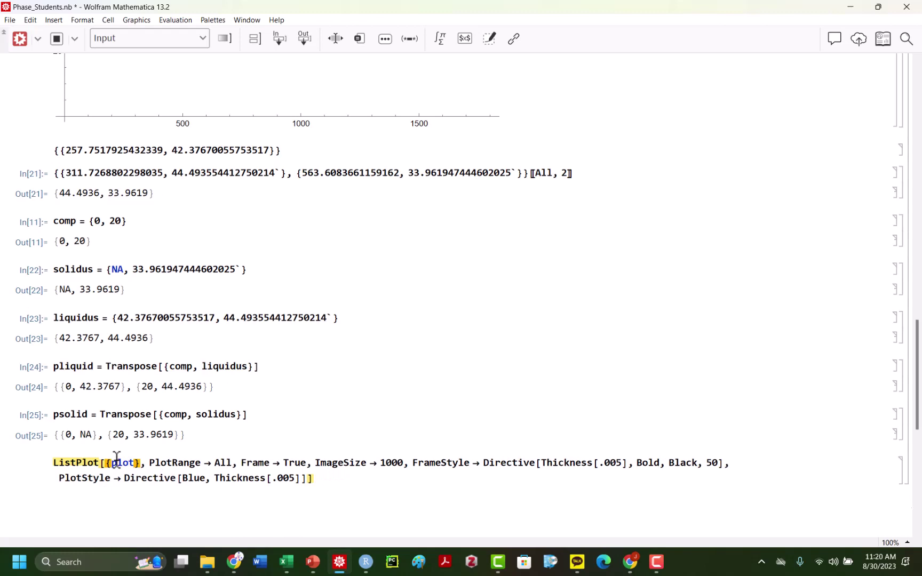
key(BackSpace)
key(BackSpace)
key(BackSpace)
text(liquid, ps)
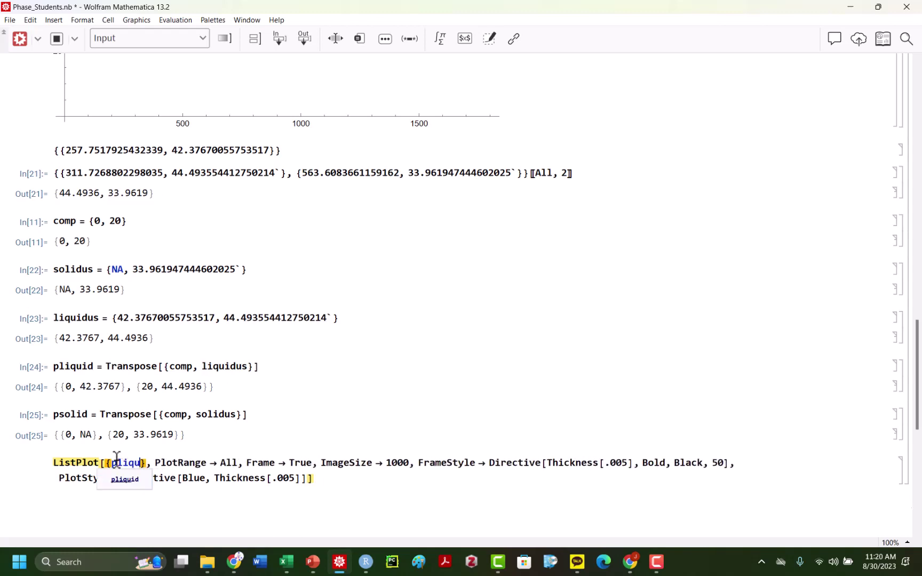
text(olid)
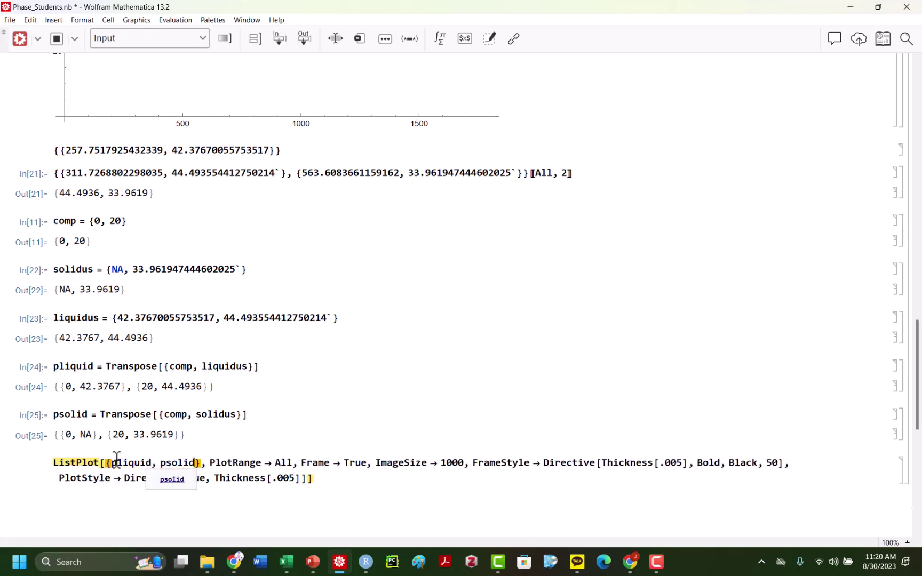
click(548, 447)
scroll(416, 463, down, 3)
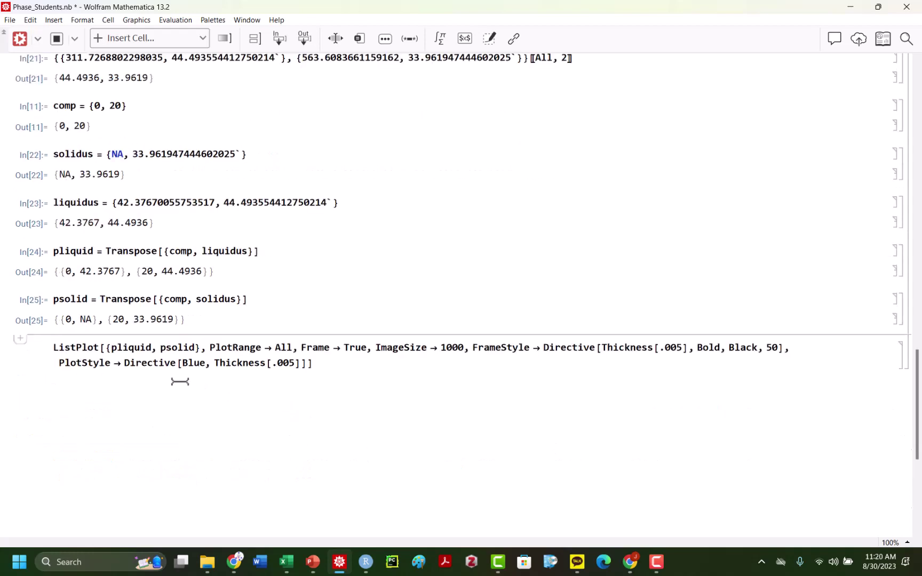
Style the points with Blue and Red PointSize[.005] directives and redraw the plot.
click(125, 365)
text([)
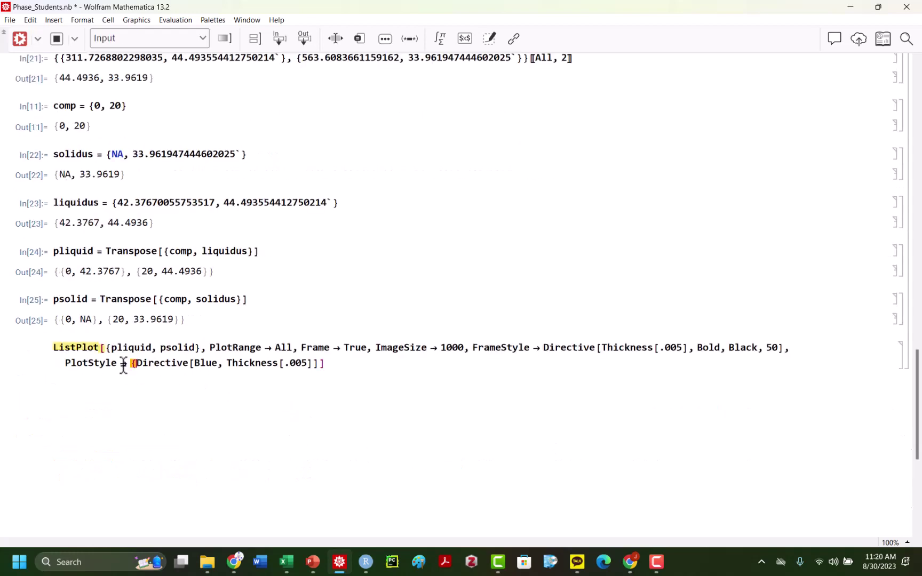
triple_click(164, 362)
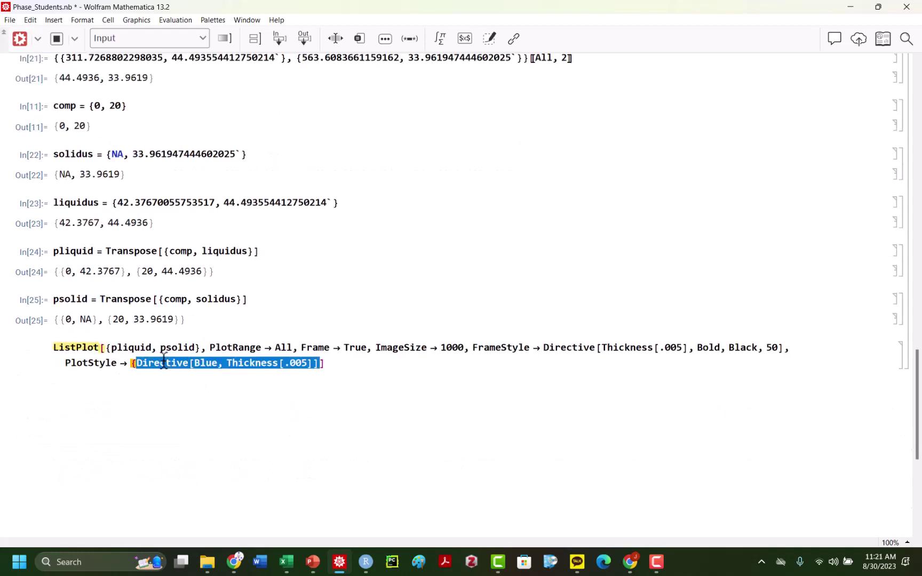
key(ctrl+c)
key(Right)
text(,)
key(ctrl+v)
text(})
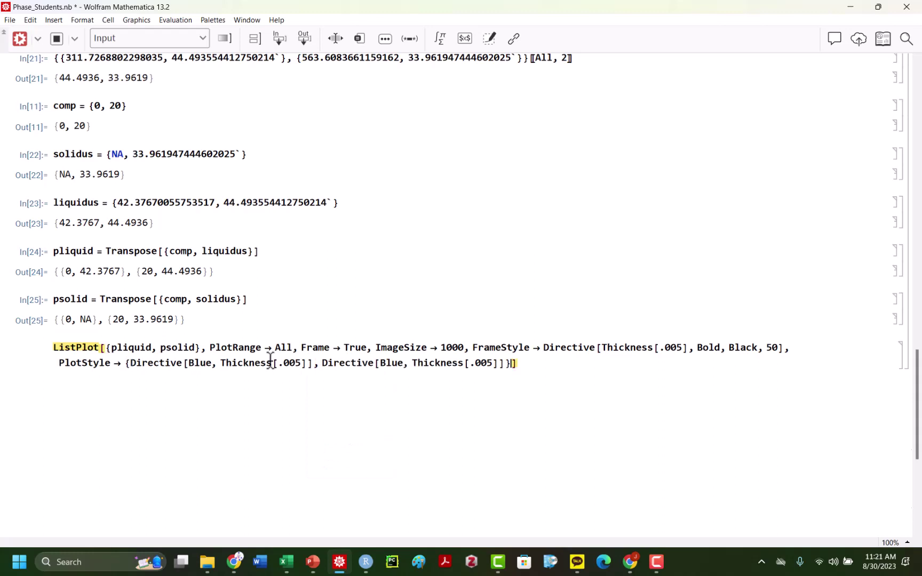
click(391, 364)
double_click(391, 364)
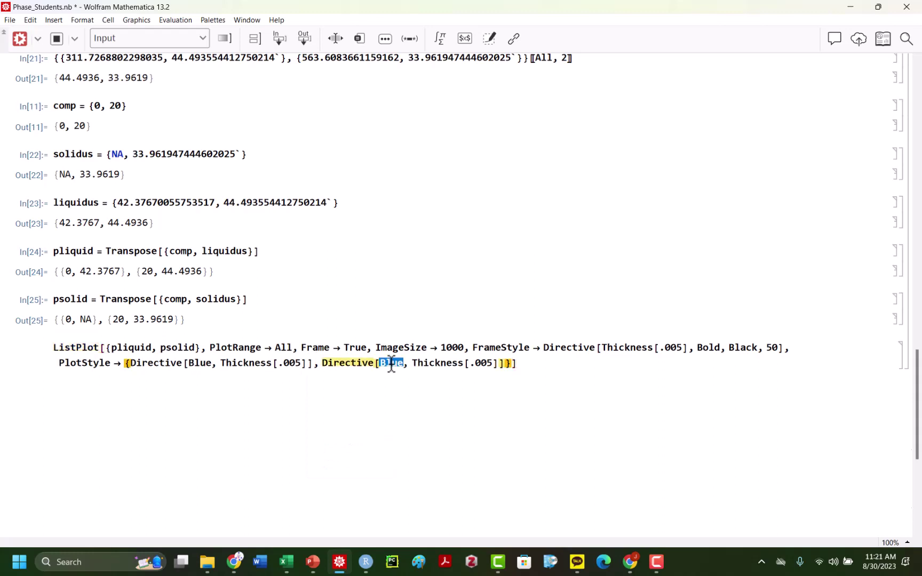
text(Red)
double_click(238, 367)
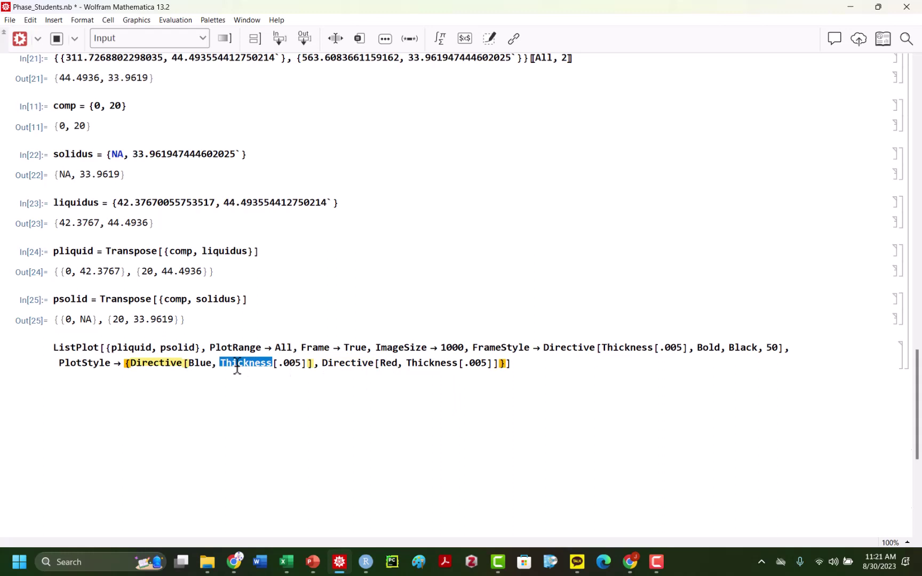
text(PointSize)
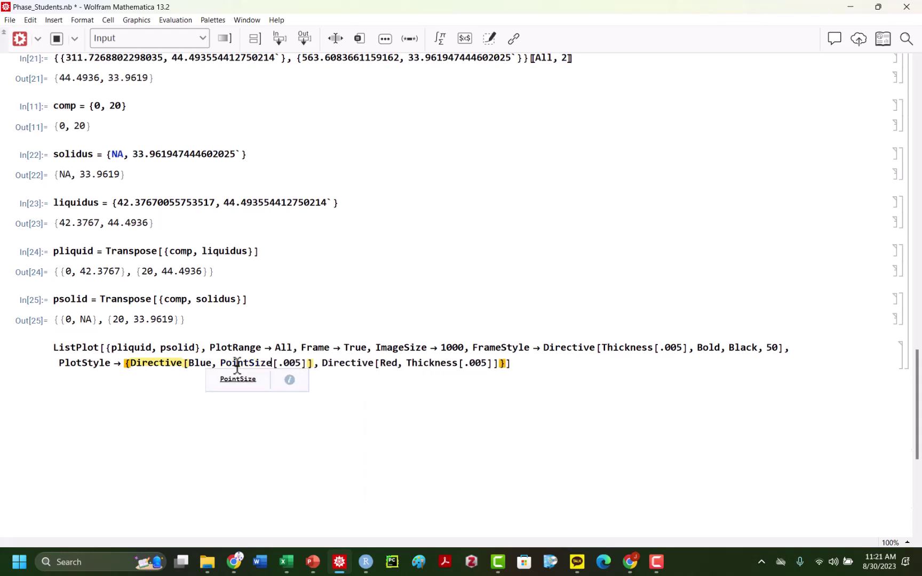
double_click(444, 364)
text(PointSize)
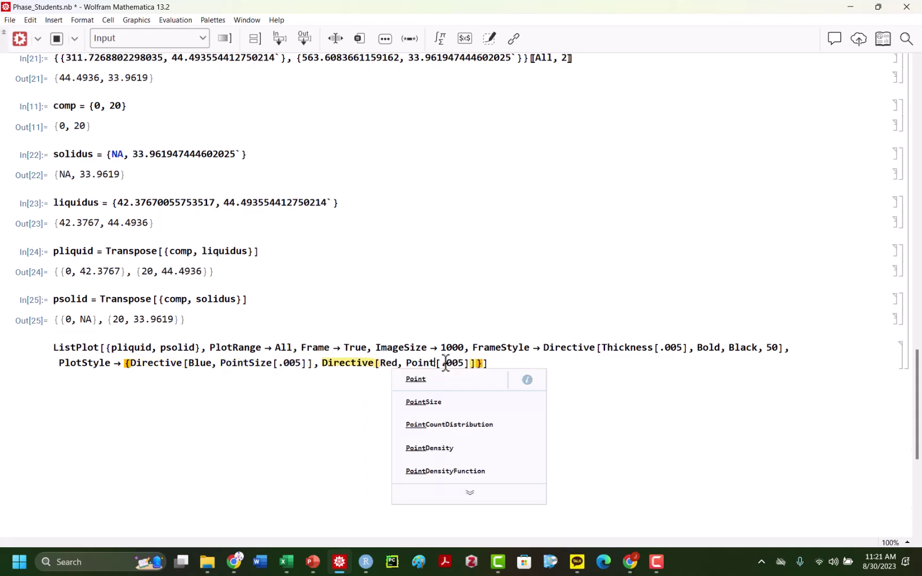
key(shift+Return)
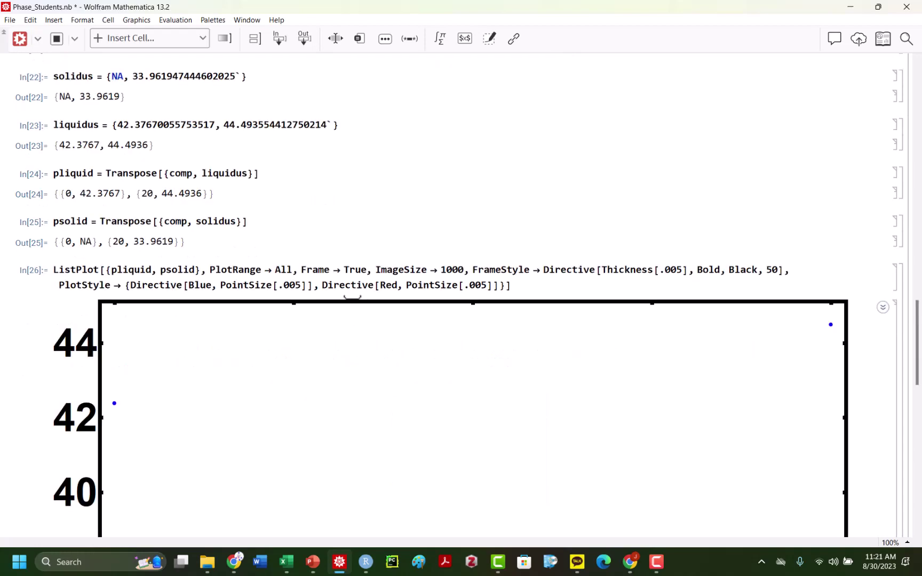
Change both blue and red PointSize values from .005 to .05 and redraw.
scroll(341, 304, down, 3)
click(294, 108)
key(BackSpace)
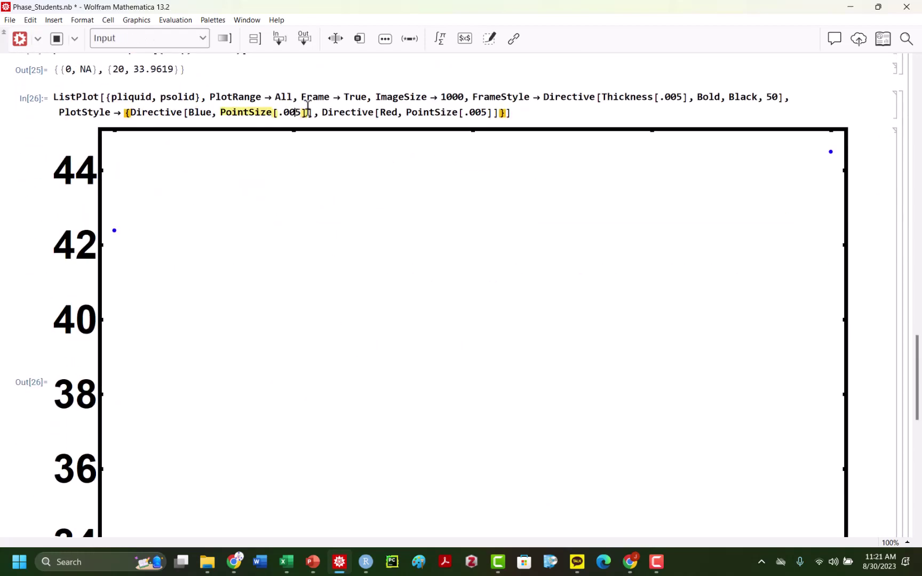
click(472, 118)
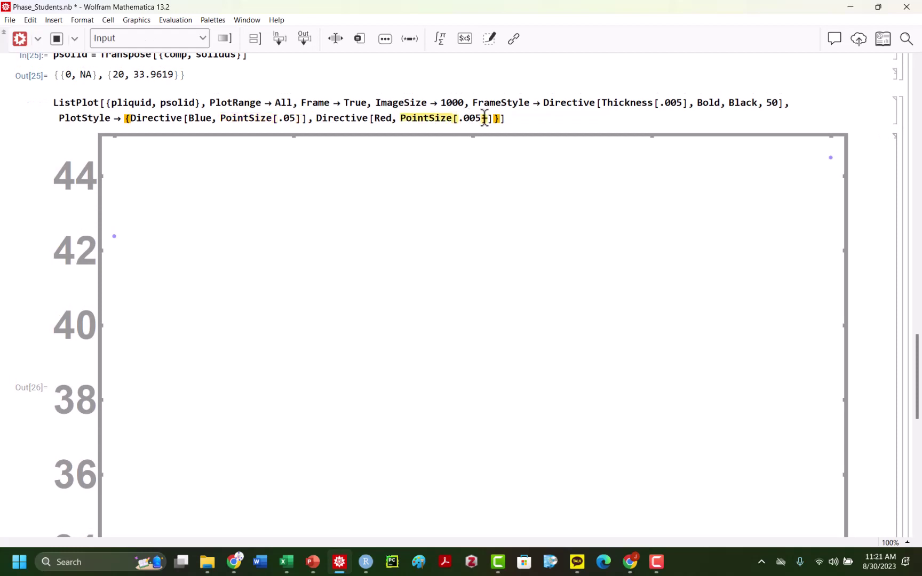
key(BackSpace)
key(shift+Return)
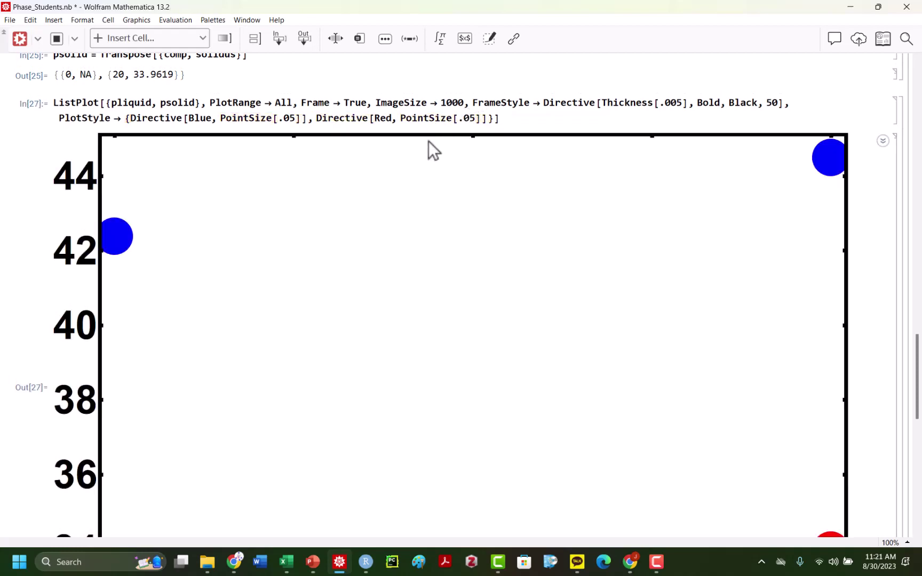
scroll(429, 194, up, 7)
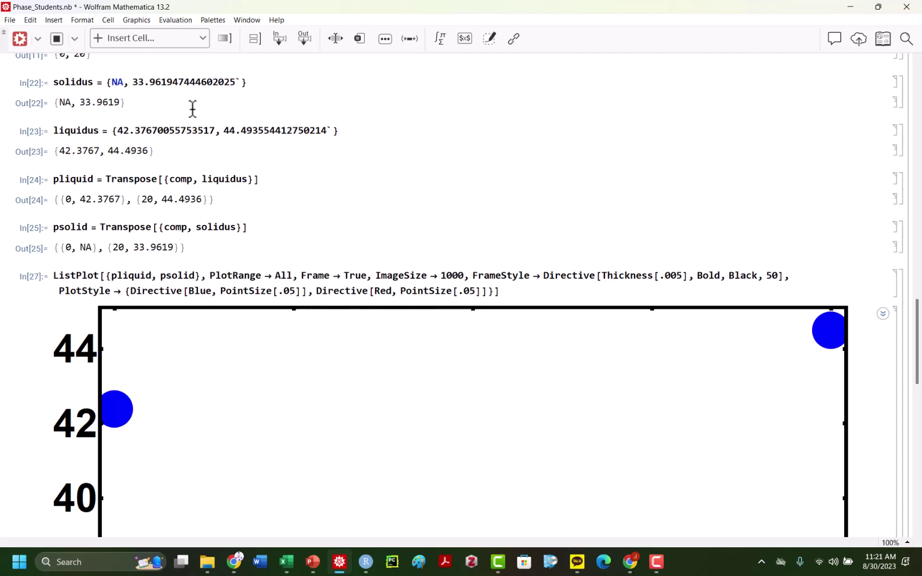
Add 273 to the solidus definition, then recompute psolid and the plot.
scroll(192, 107, up, 1)
click(261, 142)
text(+ 273)
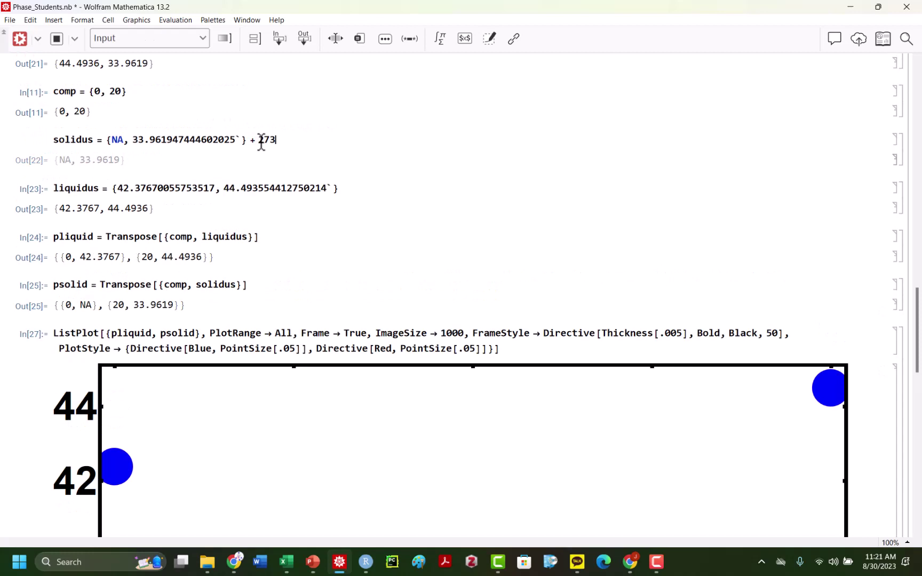
key(shift+Return)
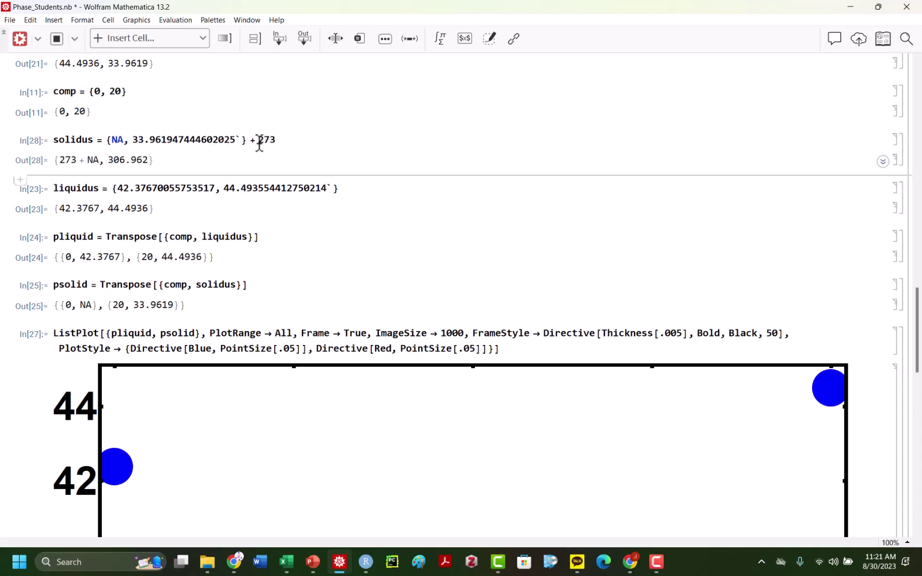
click(134, 236)
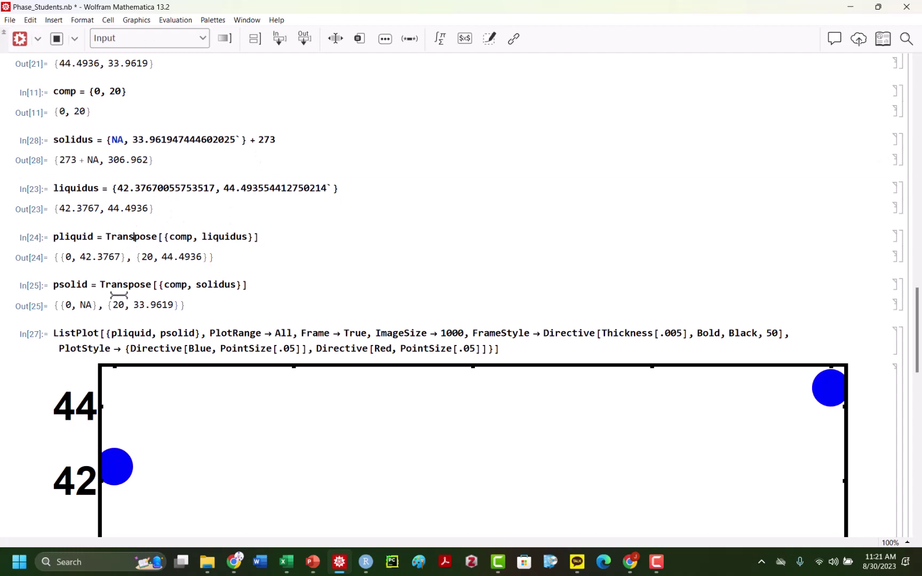
click(122, 285)
key(shift+Return)
click(136, 350)
key(shift+Return)
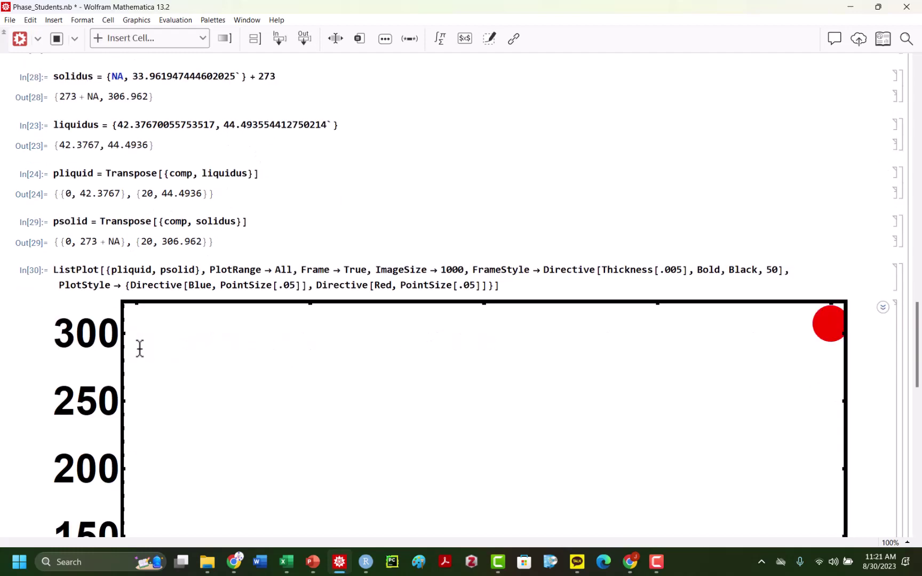
scroll(159, 354, down, 6)
scroll(160, 354, up, 4)
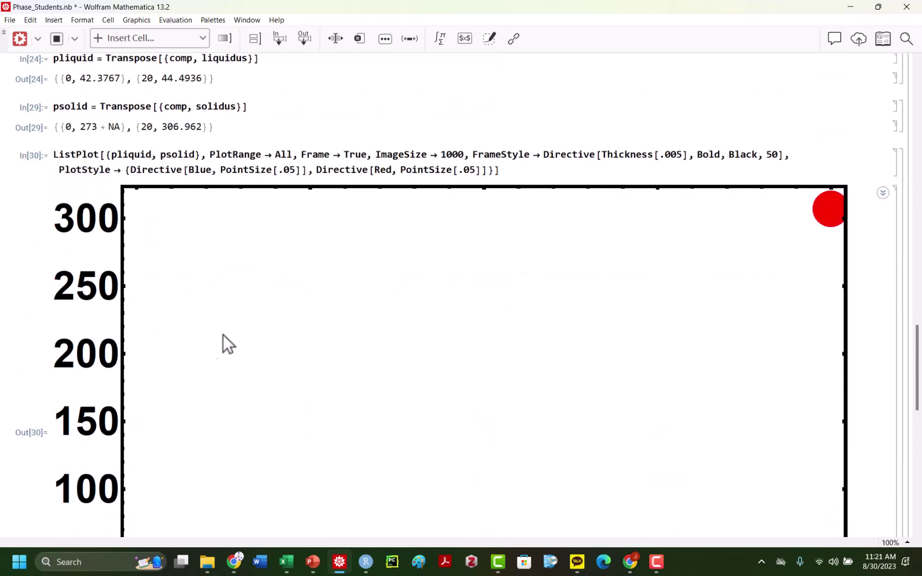
scroll(251, 141, up, 2)
Add 273 to the liquidus definition, then recompute pliquid, psolid and the kelvin plot.
click(351, 130)
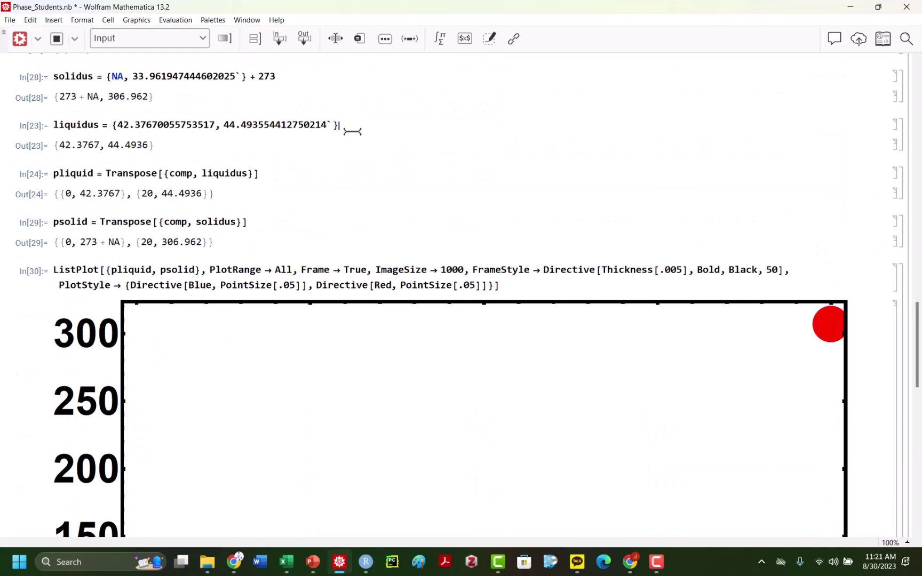
text(+2)
key(shift+Return)
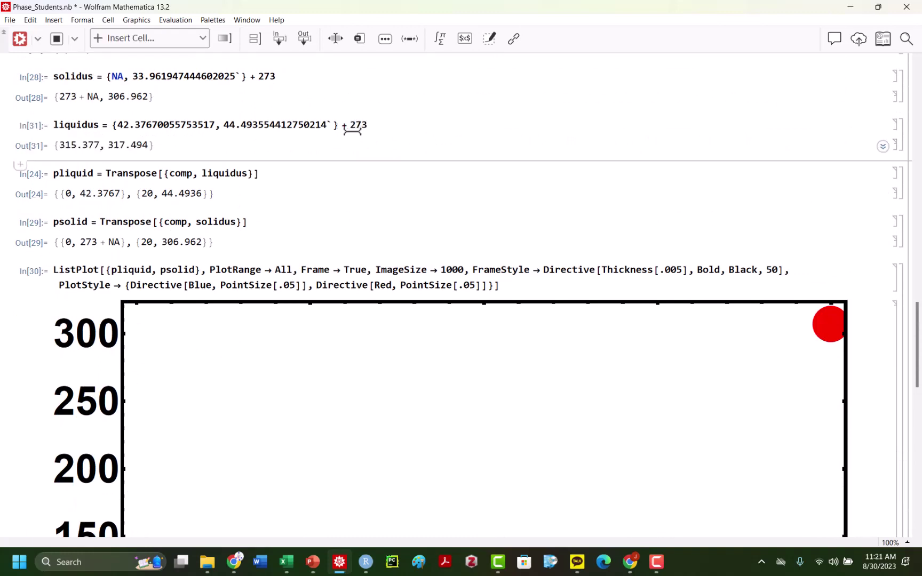
click(229, 173)
key(shift+Return)
click(214, 221)
key(shift+Return)
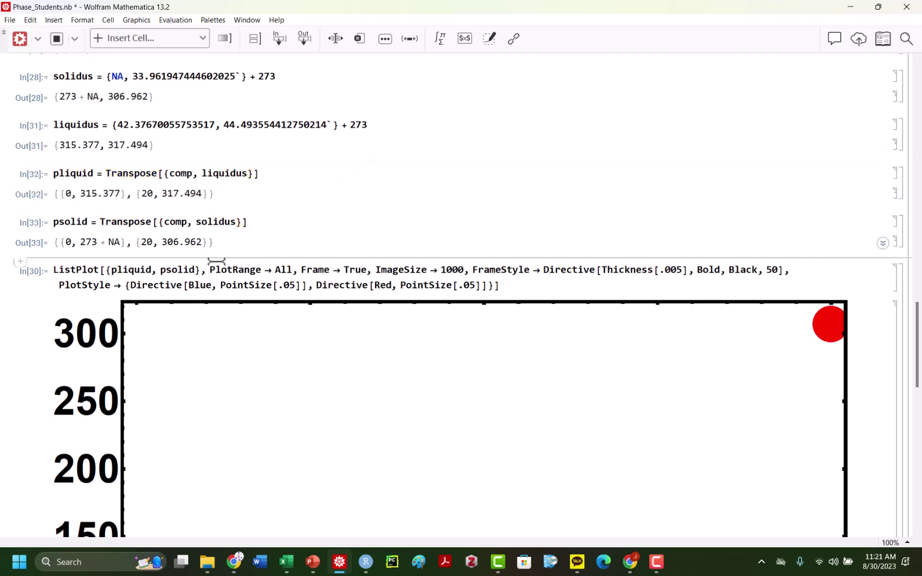
click(213, 268)
key(shift+Return)
scroll(217, 268, up, 5)
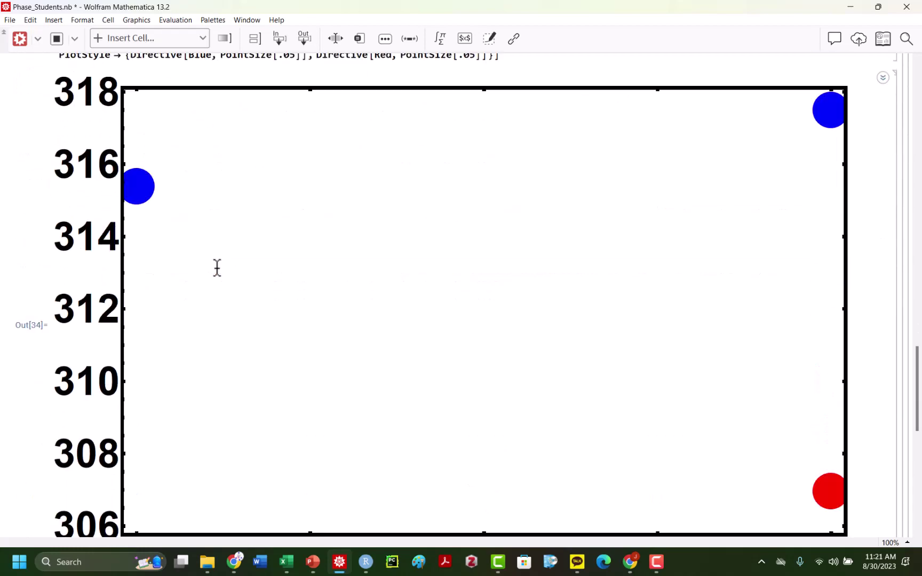
scroll(242, 258, down, 3)
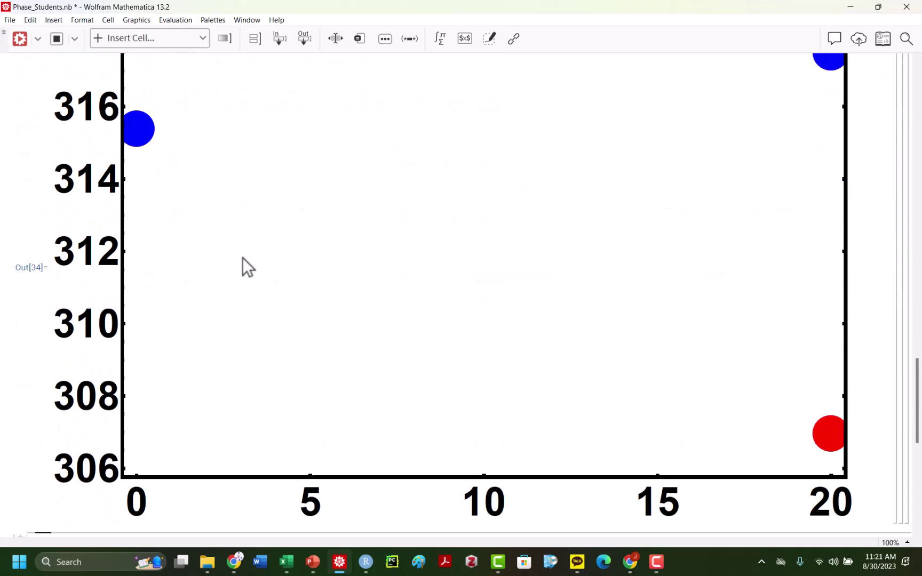
scroll(242, 257, up, 5)
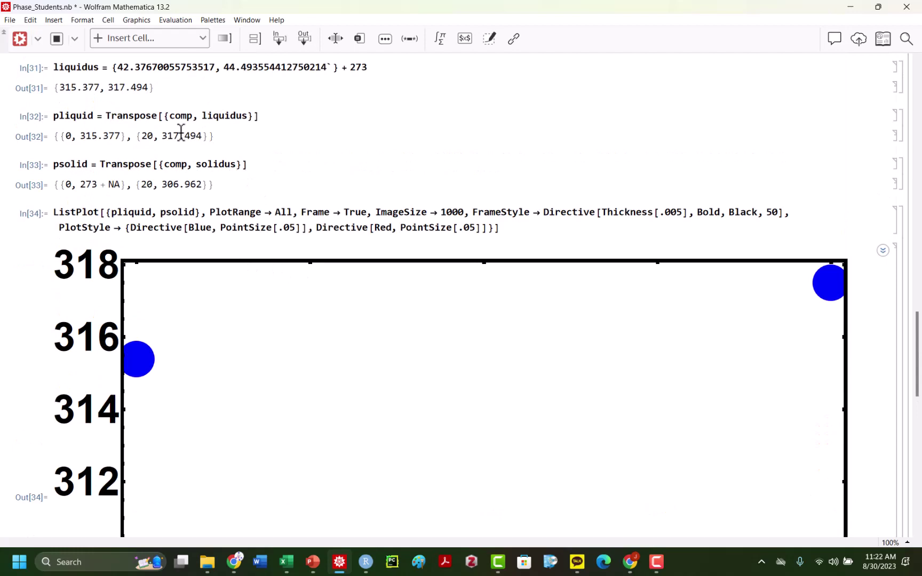
scroll(200, 155, up, 8)
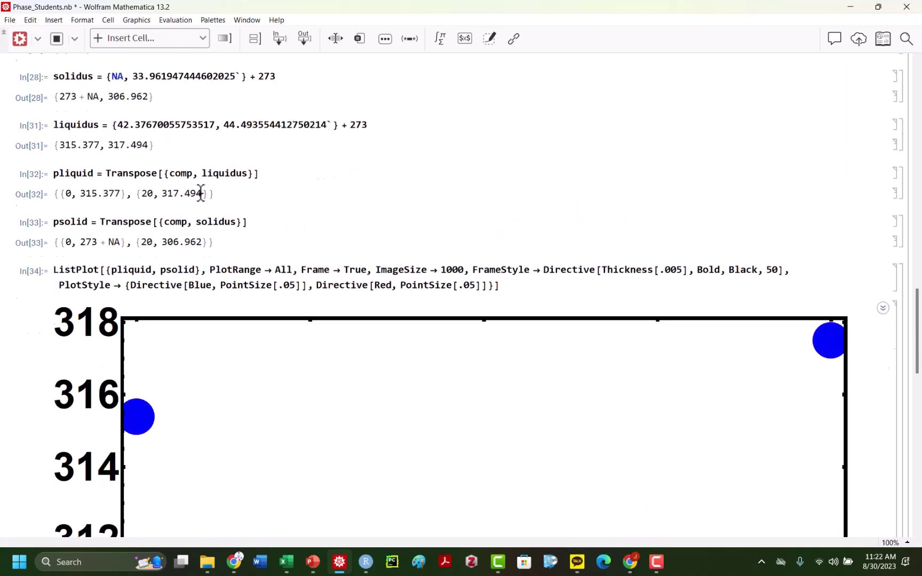
scroll(200, 206, up, 1)
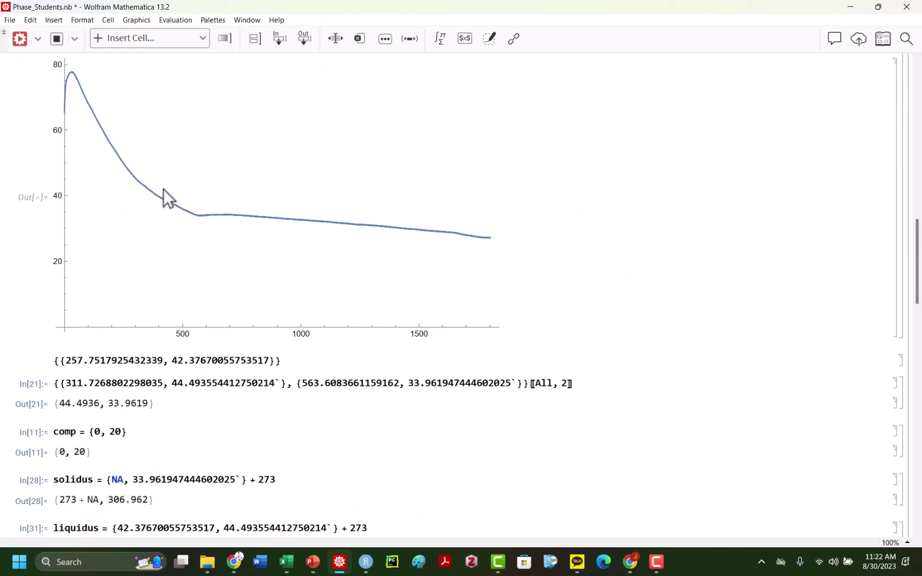
Turn on Get Coordinates for the cooling-curve plot and mark the liquidus break point.
scroll(163, 189, up, 8)
scroll(151, 301, down, 2)
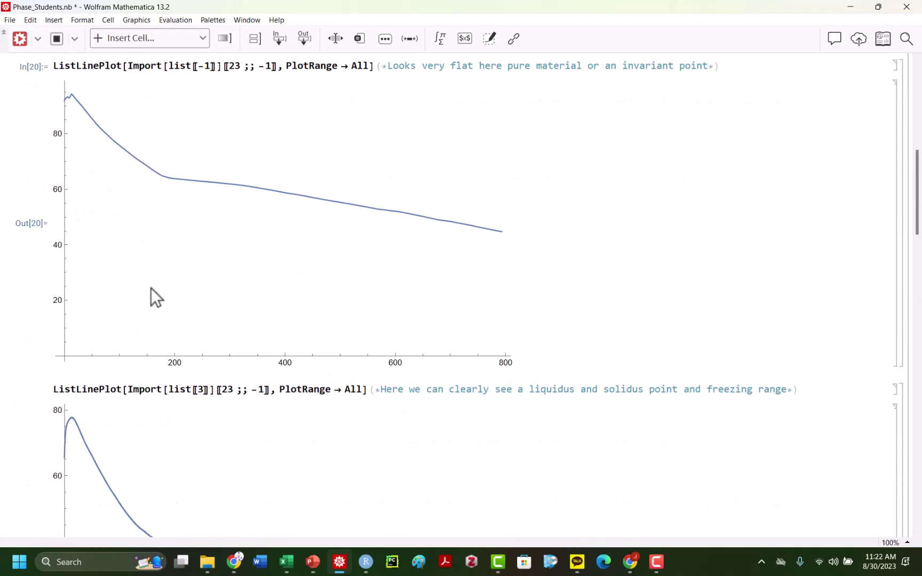
scroll(165, 282, down, 10)
scroll(181, 200, up, 15)
scroll(209, 331, down, 5)
scroll(210, 332, down, 5)
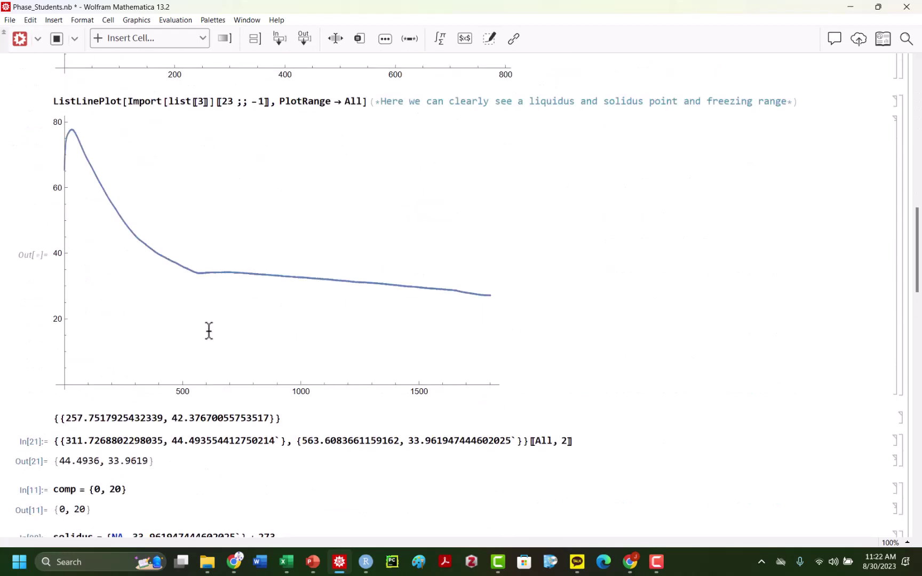
right_click(159, 206)
click(190, 303)
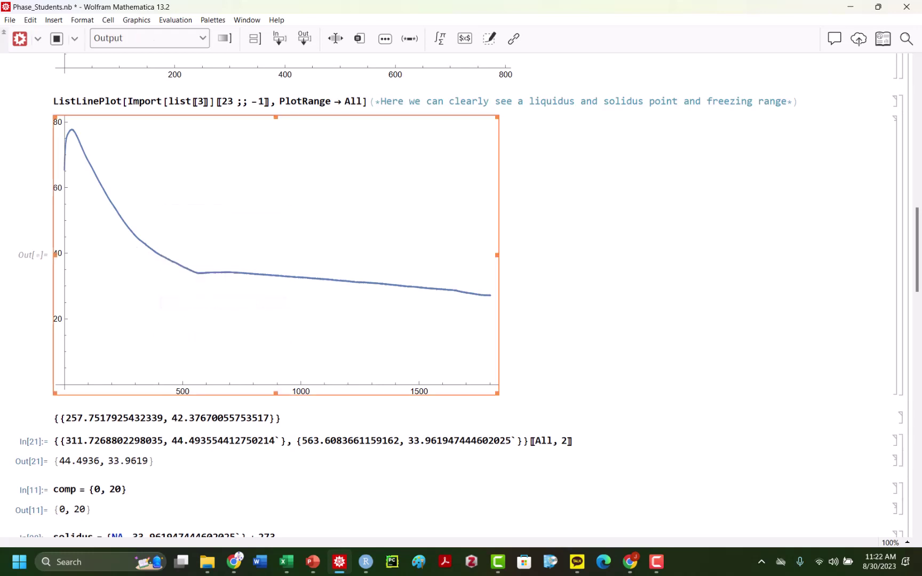
right_click(158, 216)
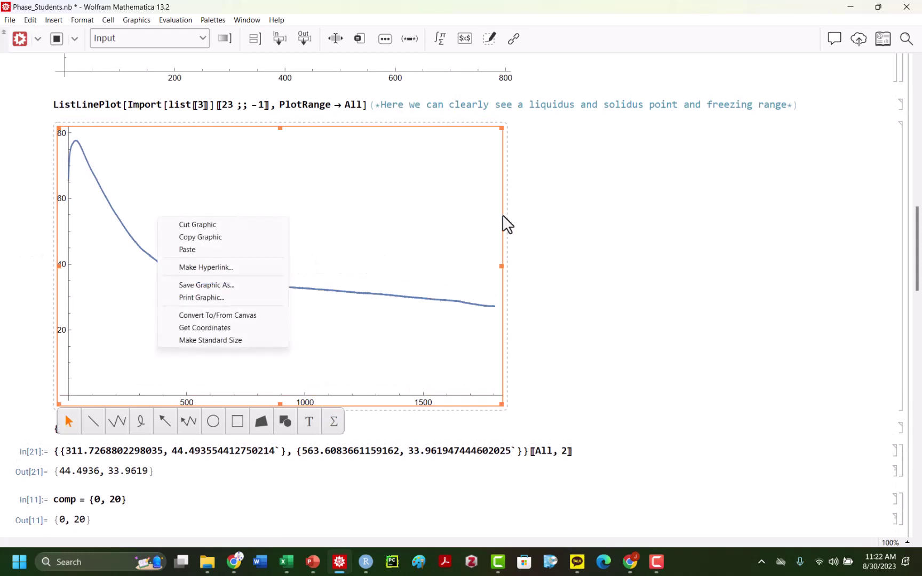
click(504, 216)
right_click(264, 209)
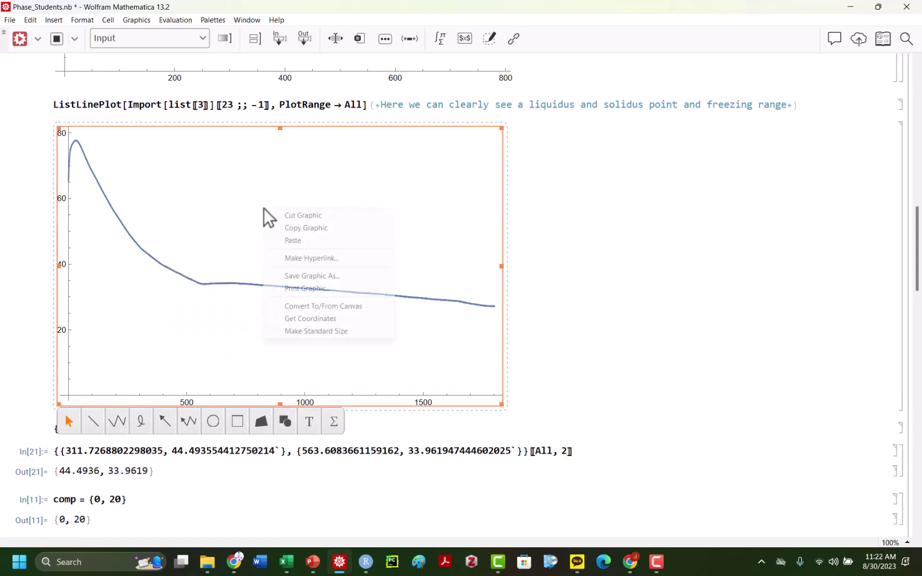
click(303, 320)
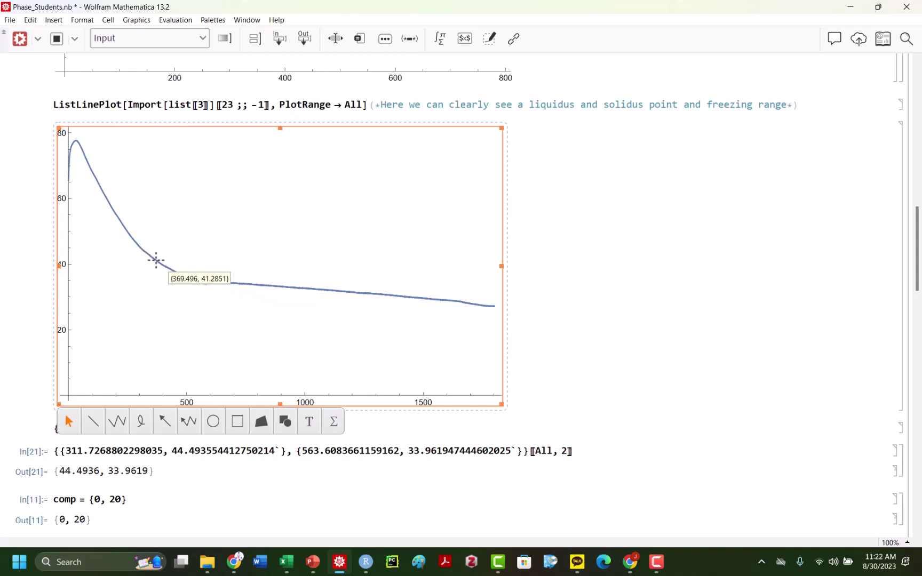
click(156, 259)
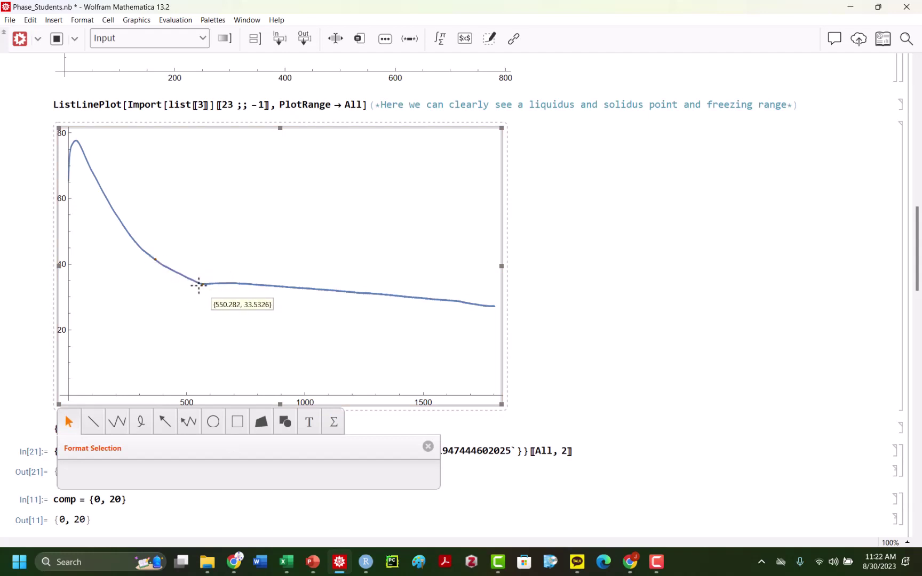
Paste the picked coordinates into In[21] and re-evaluate to get {41.2851, 33.6789}.
click(520, 392)
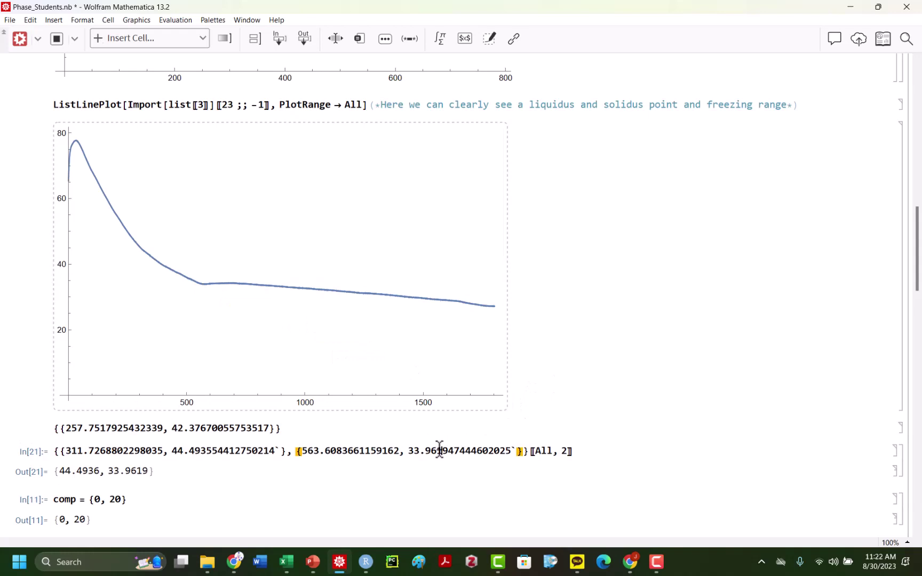
triple_click(438, 450)
click(439, 449)
text({{369.49633740523143`, 41.2850539038391}, {568.5639633474817, 33.67889331573207}})
key(shift+Return)
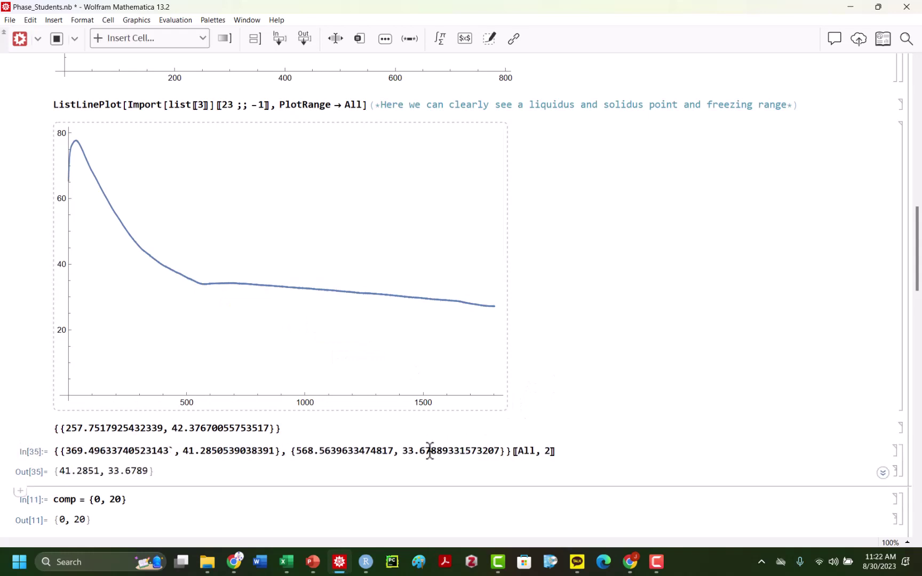
Replace the old second liquidus value with the new temperature 41.2851.
triple_click(133, 470)
click(132, 470)
triple_click(130, 470)
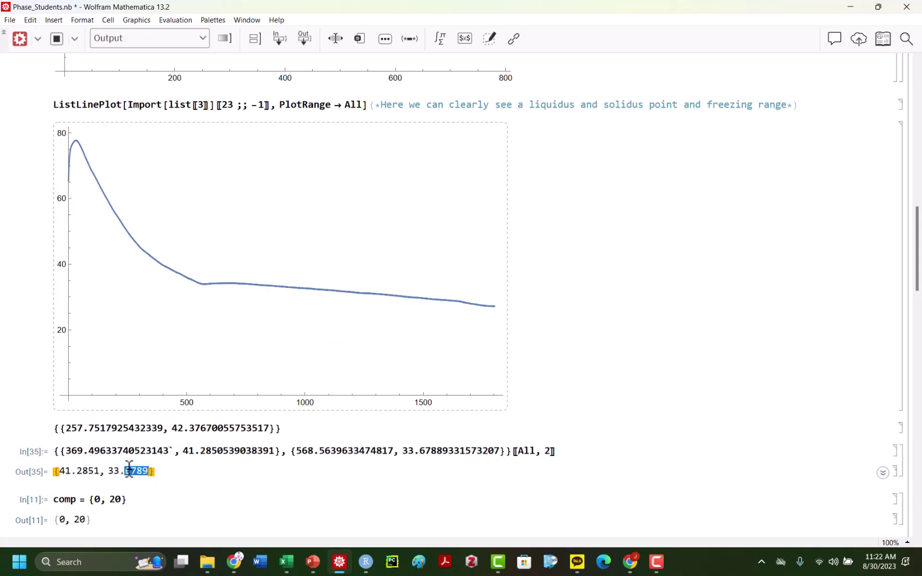
double_click(129, 470)
scroll(129, 470, down, 5)
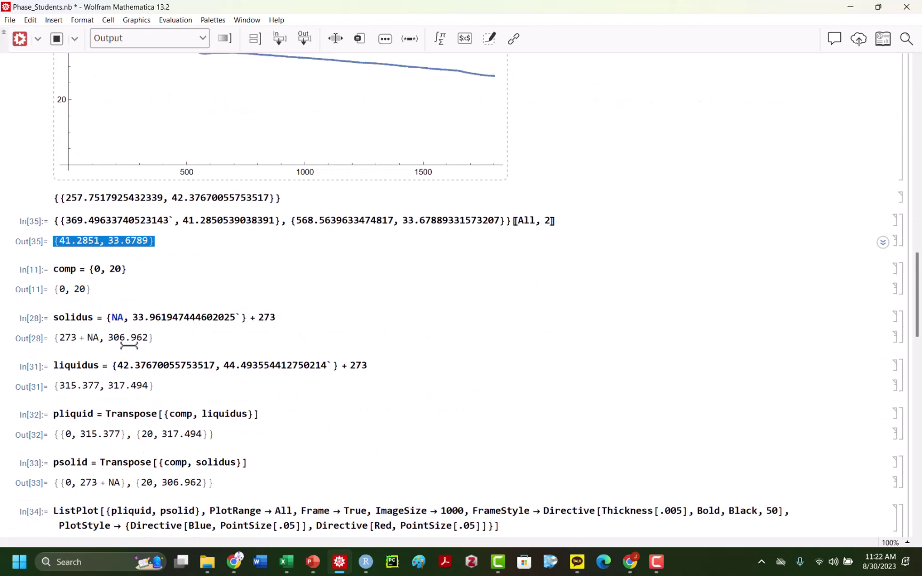
triple_click(120, 309)
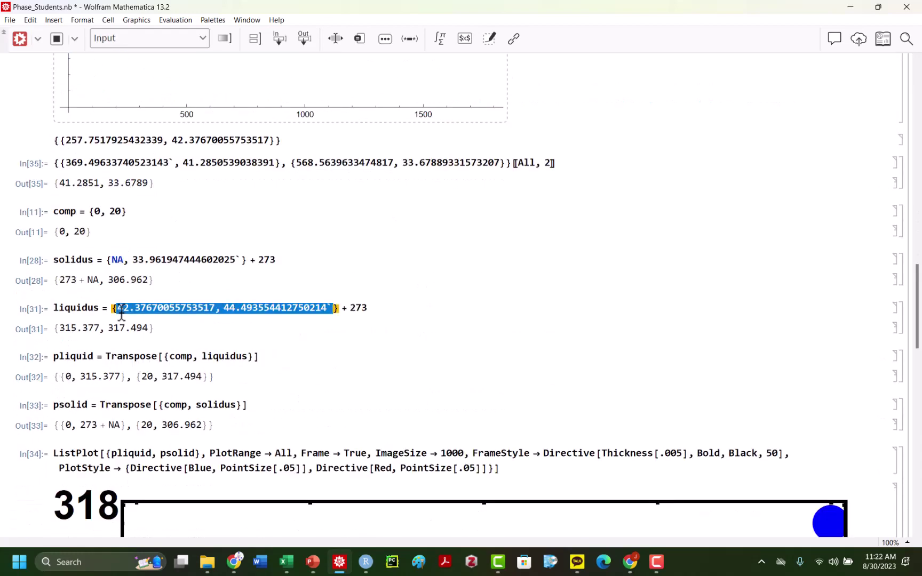
double_click(86, 181)
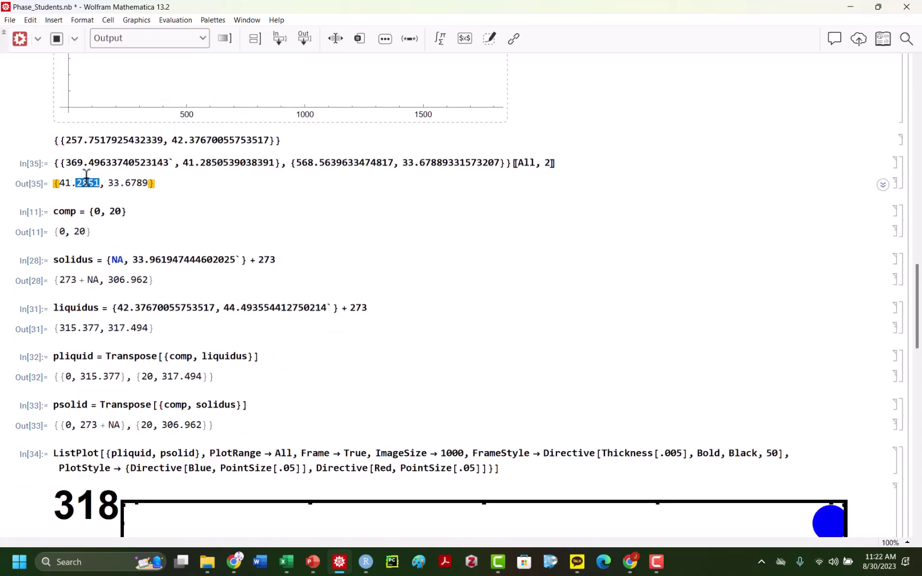
click(123, 182)
double_click(74, 183)
click(263, 311)
double_click(264, 311)
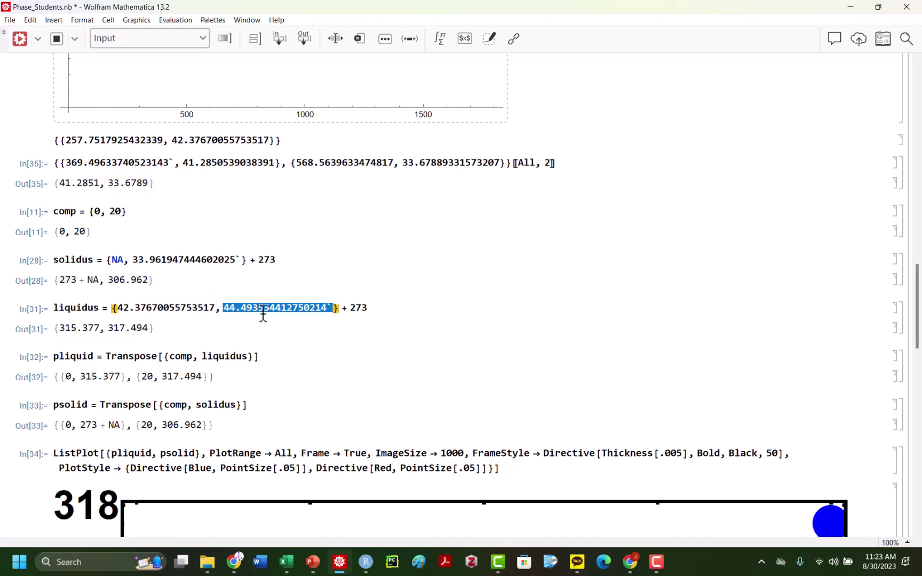
text(41.2850539038391`)
Replace the old solidus value with 33.6789 and re-evaluate the solidus and liquidus definitions.
triple_click(125, 184)
double_click(125, 184)
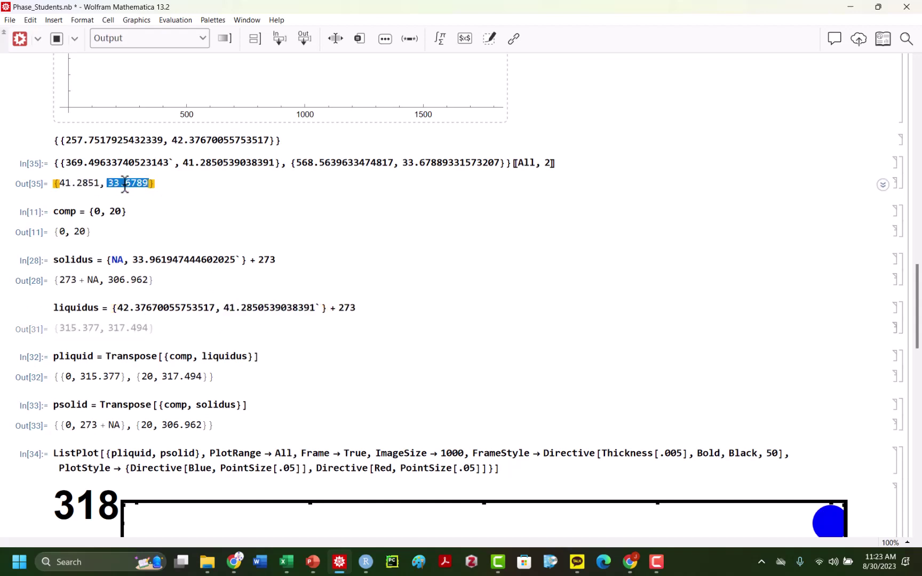
click(178, 260)
double_click(177, 259)
text(33.67889331573207`)
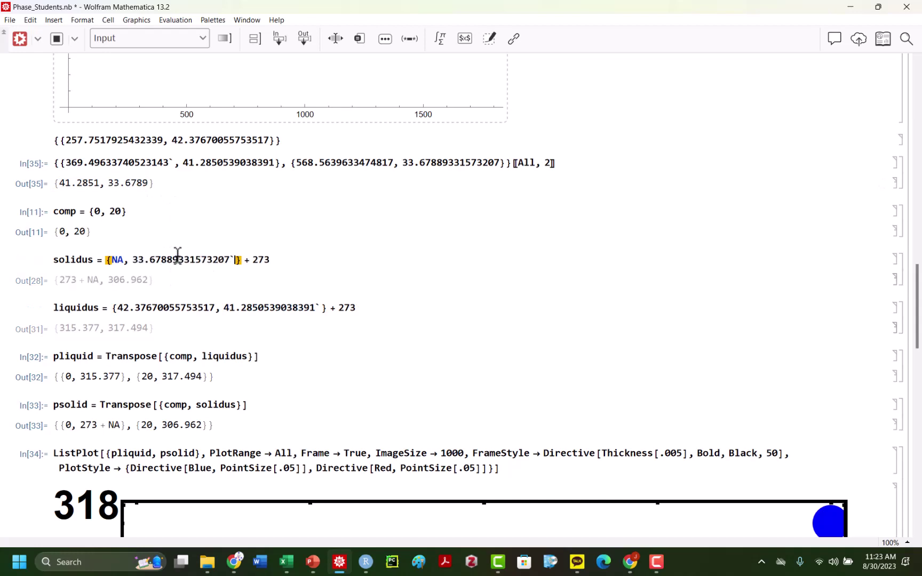
key(shift+Return)
click(115, 309)
key(shift+Return)
key(shift+Return)
key(shift+Return)
key(shift+Return)
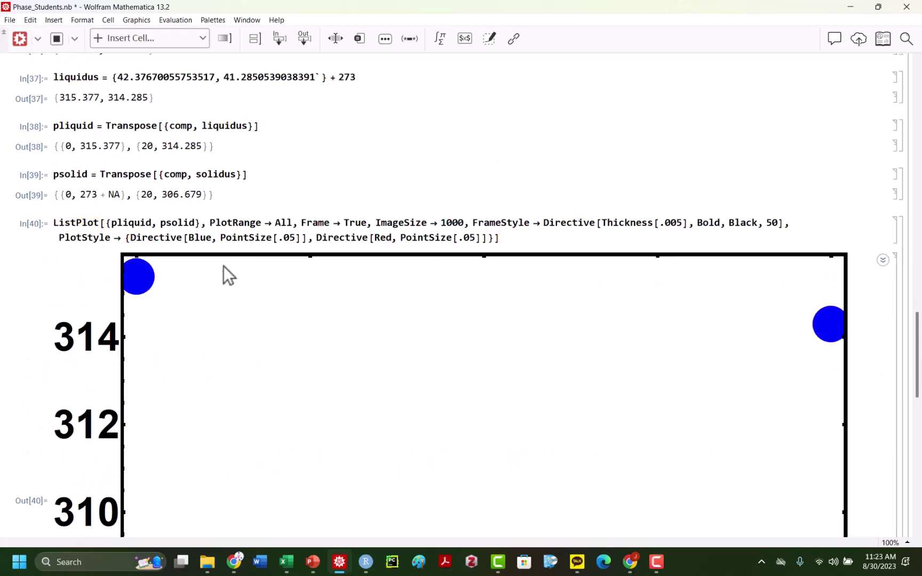
Replace PlotRange All with {{0, 100}, {280, 360}} and redraw the phase plot.
scroll(261, 267, up, 5)
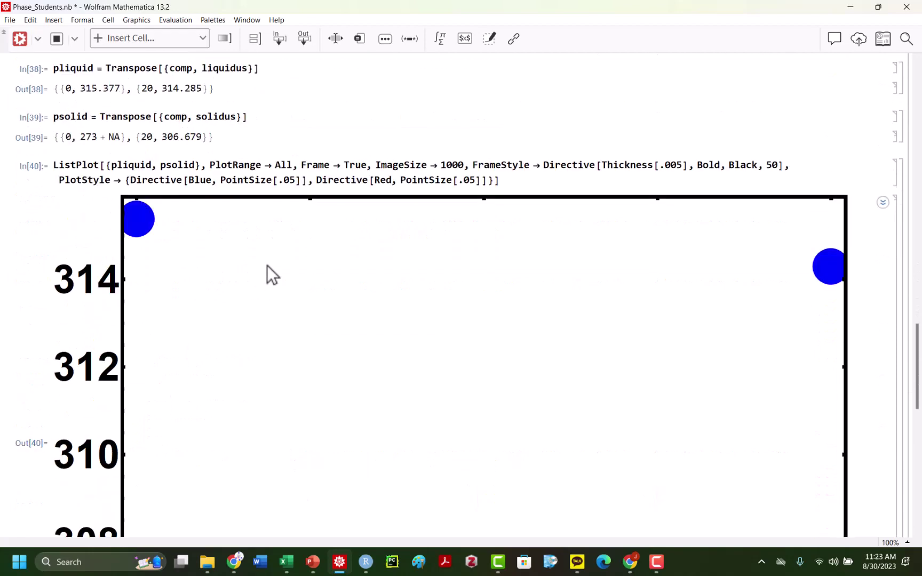
double_click(277, 164)
text({)
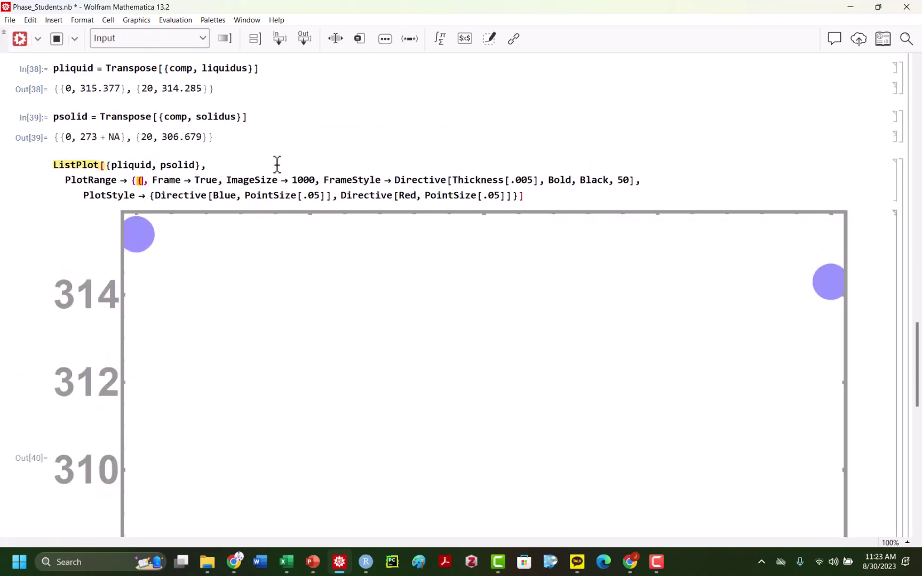
text({0, 100)
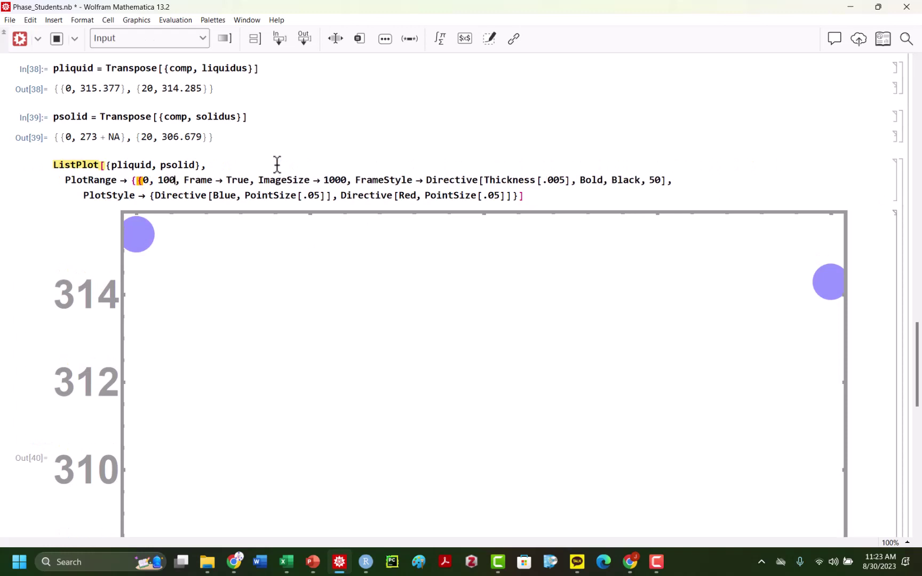
text(}, {)
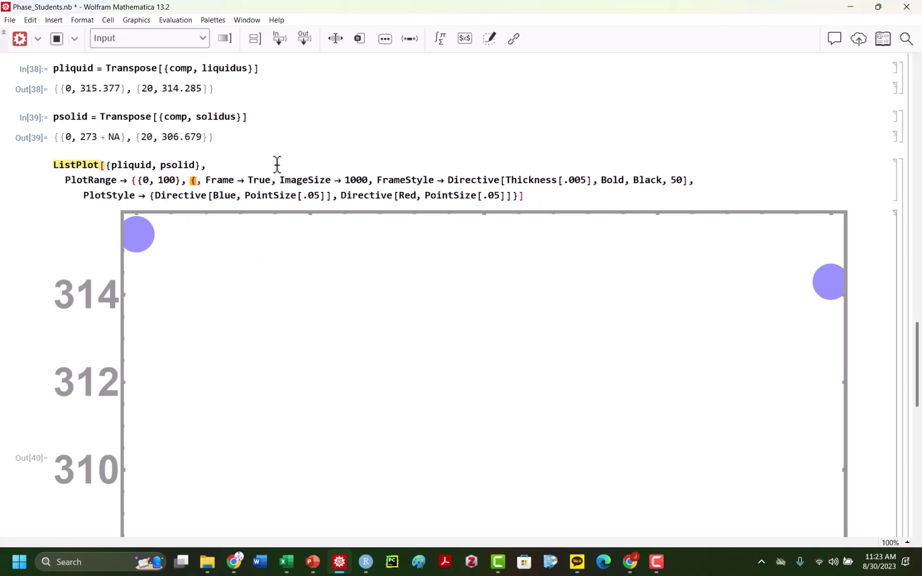
text(27)
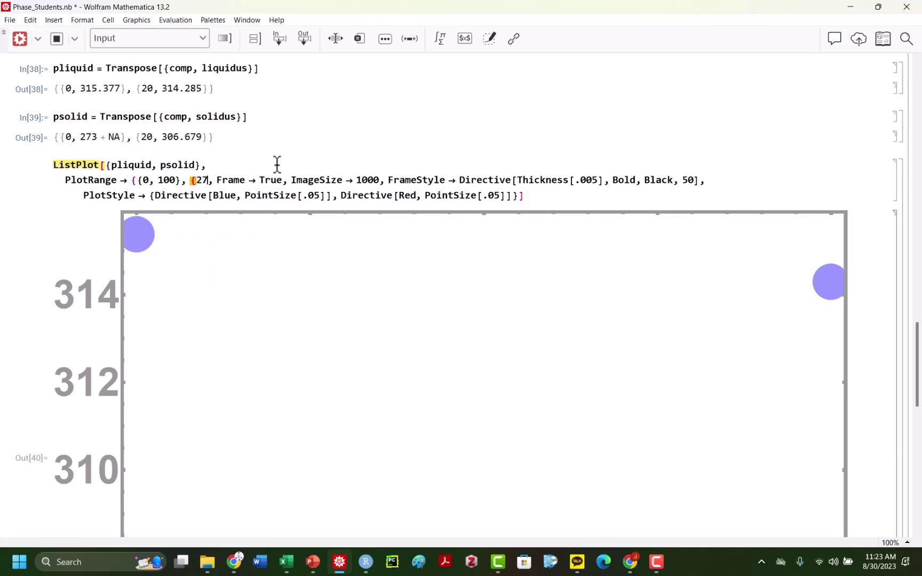
key(BackSpace)
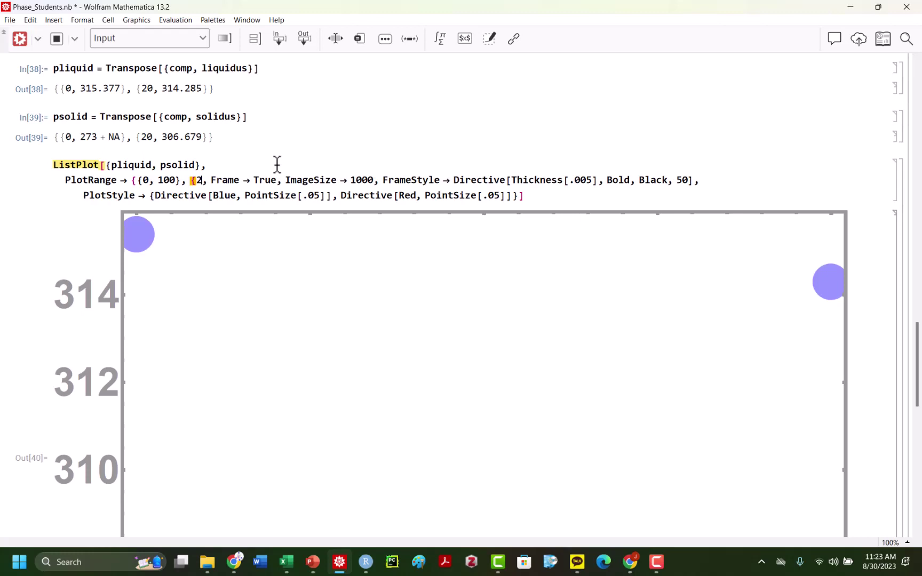
key(BackSpace)
text(280,)
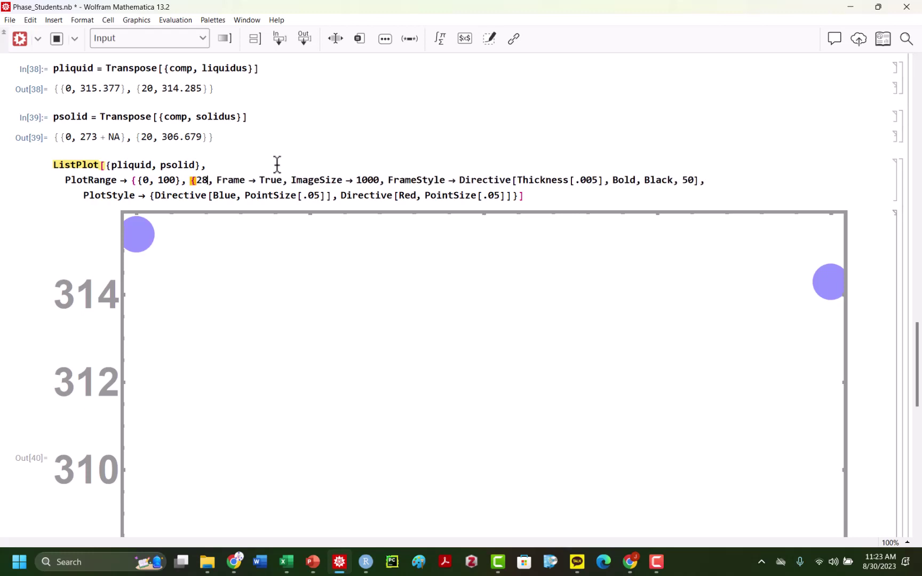
text( 260)
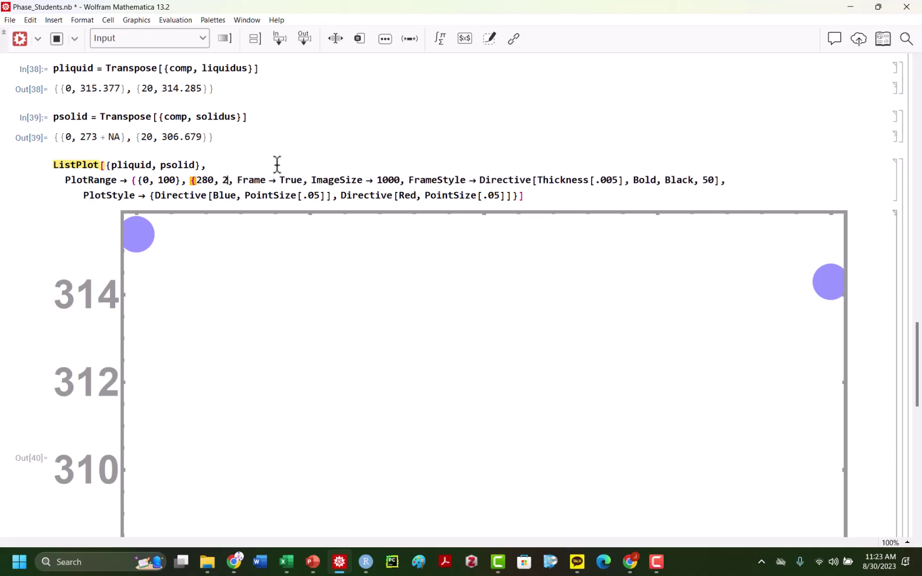
key(BackSpace)
key(BackSpace)
key(BackSpace)
key(BackSpace)
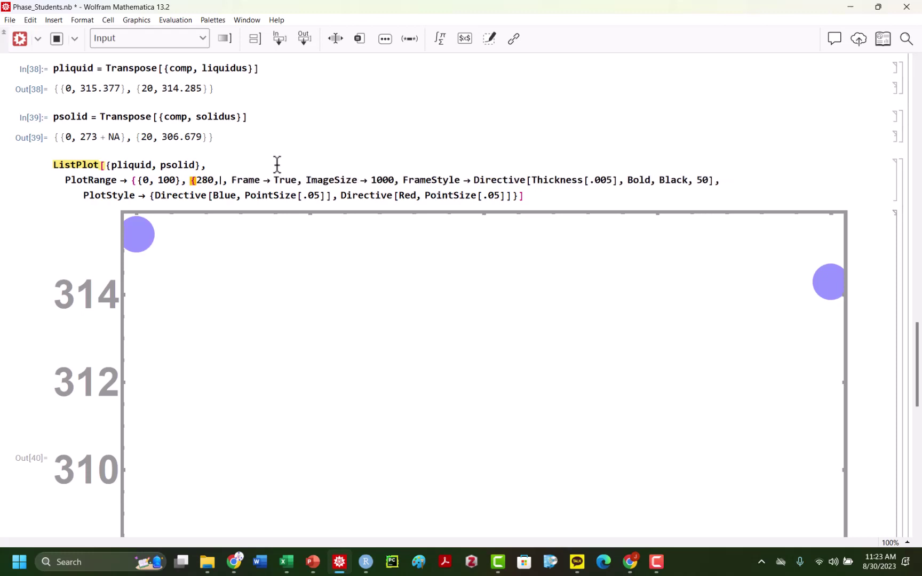
text(360}})
key(shift+Return)
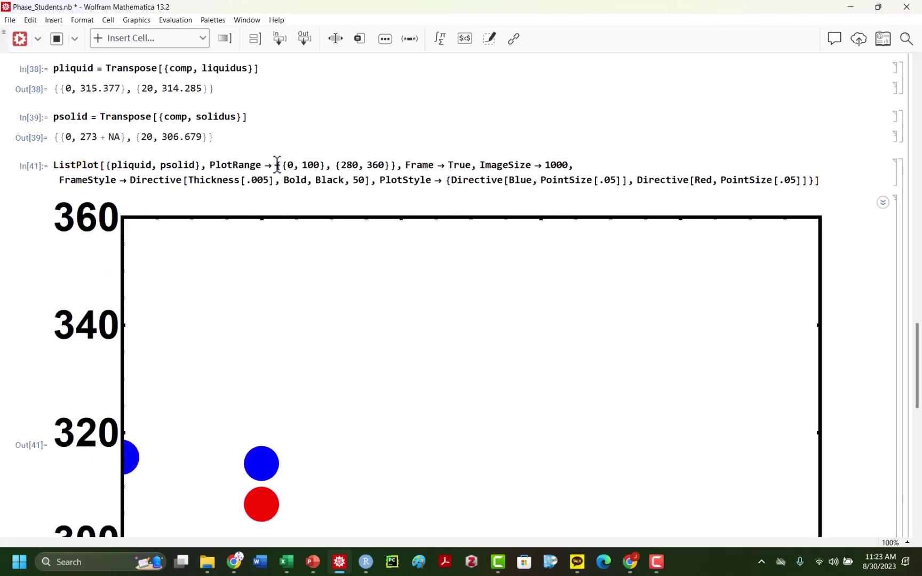
scroll(356, 243, down, 5)
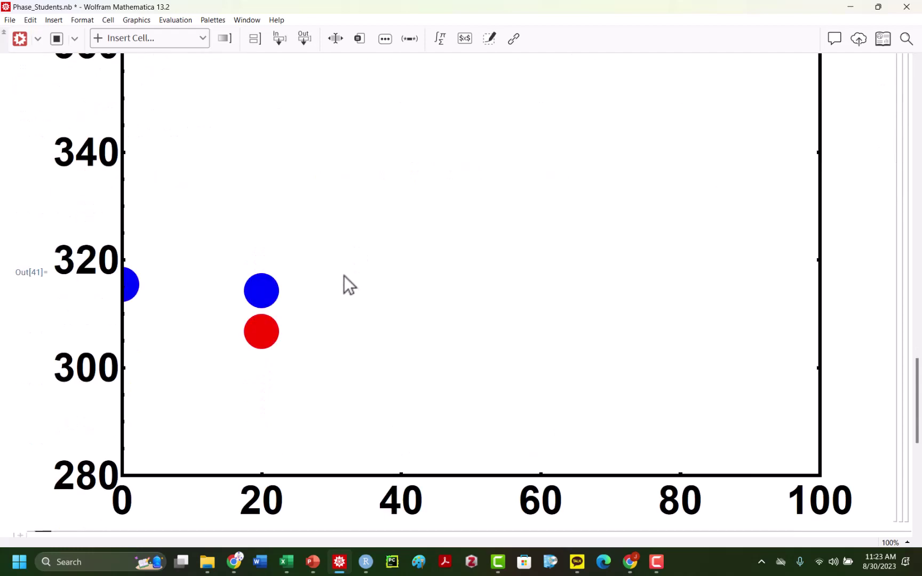
scroll(280, 226, up, 3)
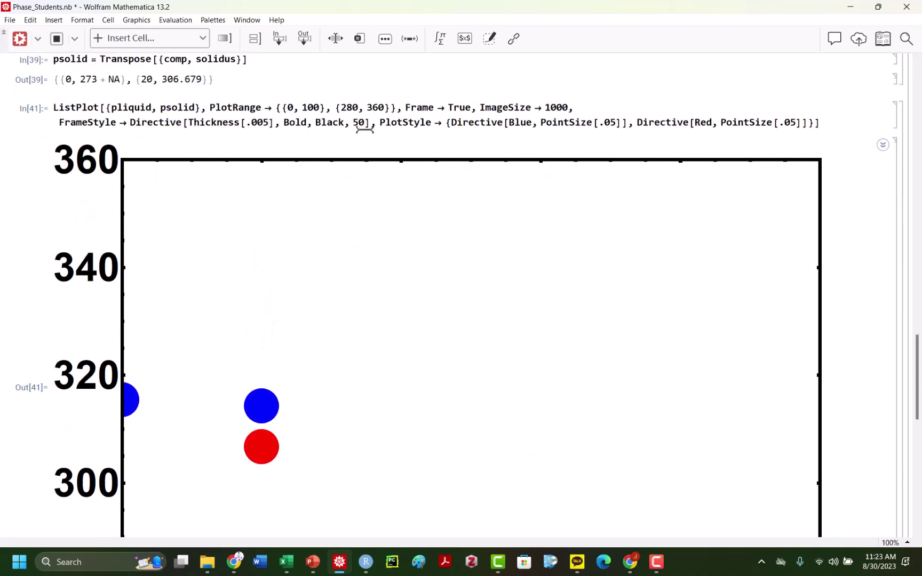
click(615, 122)
key(BackSpace)
text(1)
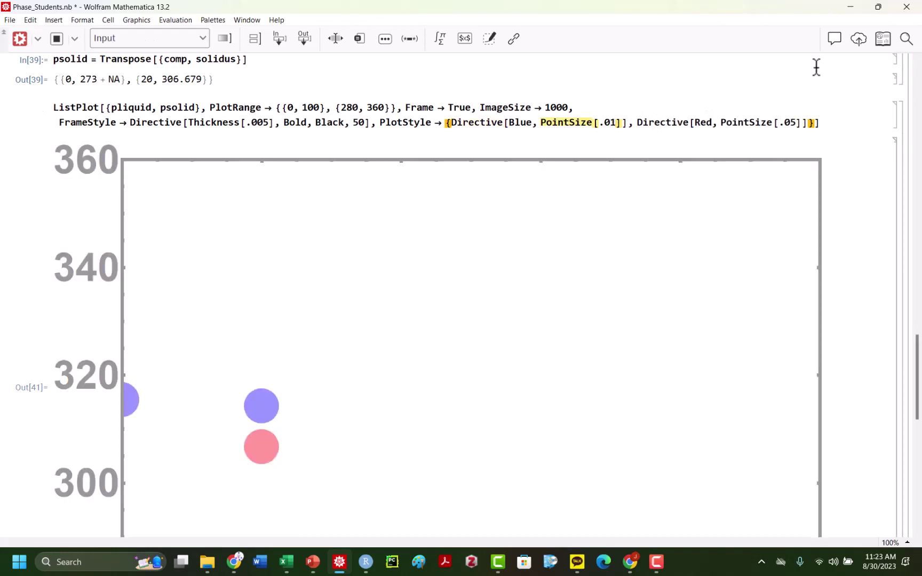
click(795, 122)
key(BackSpace)
text(1)
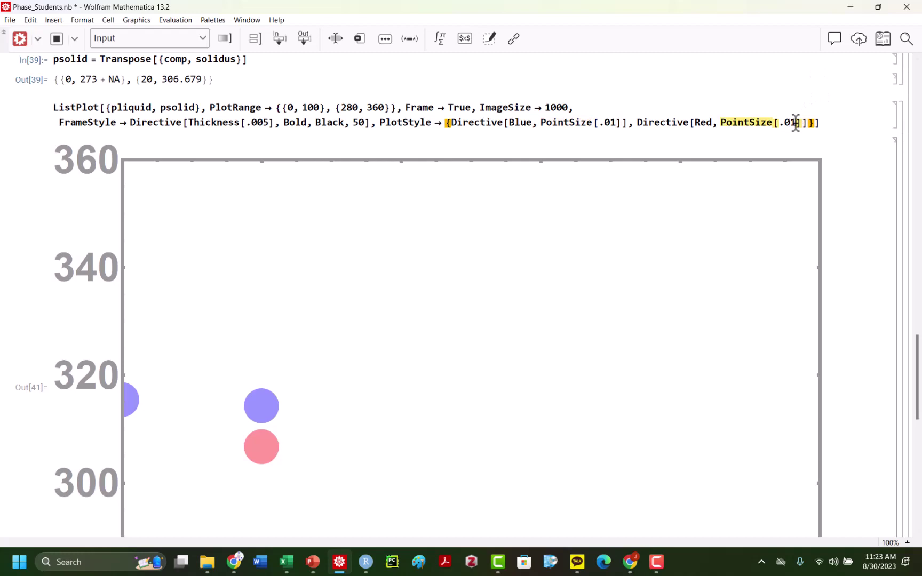
key(shift+Return)
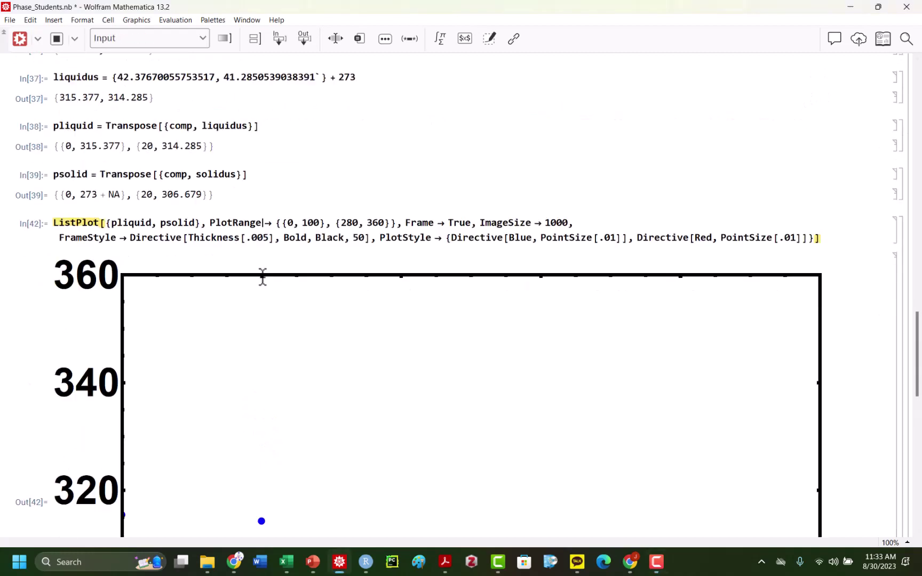
scroll(262, 276, down, 3)
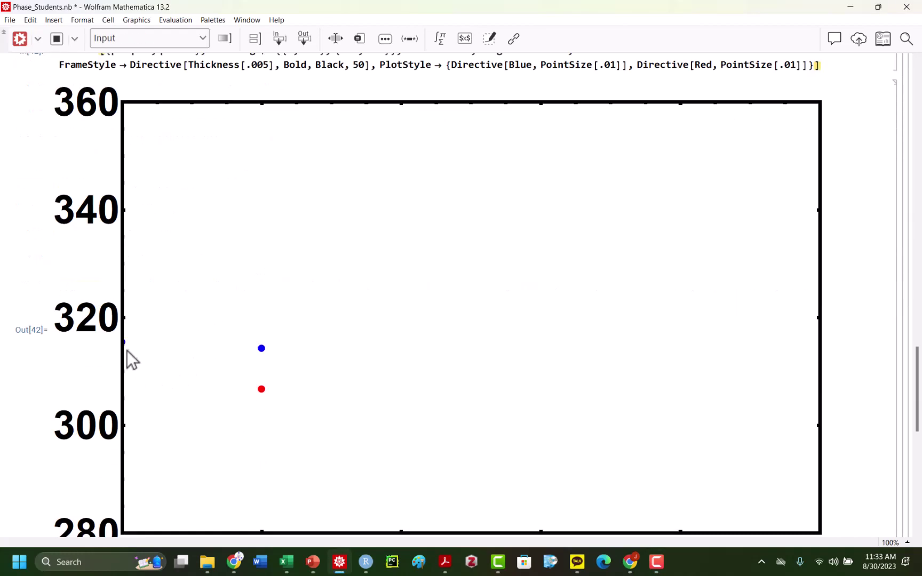
scroll(362, 191, up, 3)
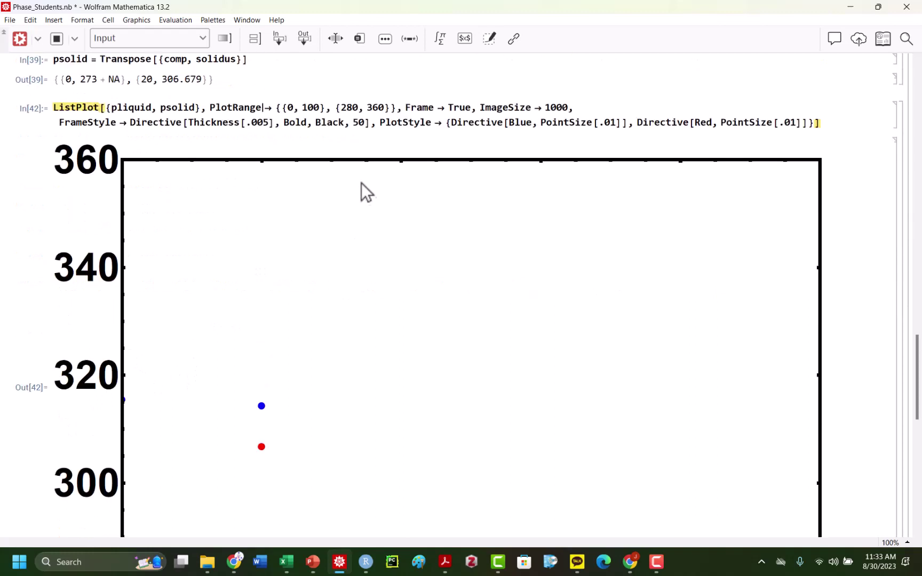
Set the plot range's lower x limit to -5 and redraw.
click(292, 165)
text(-10)
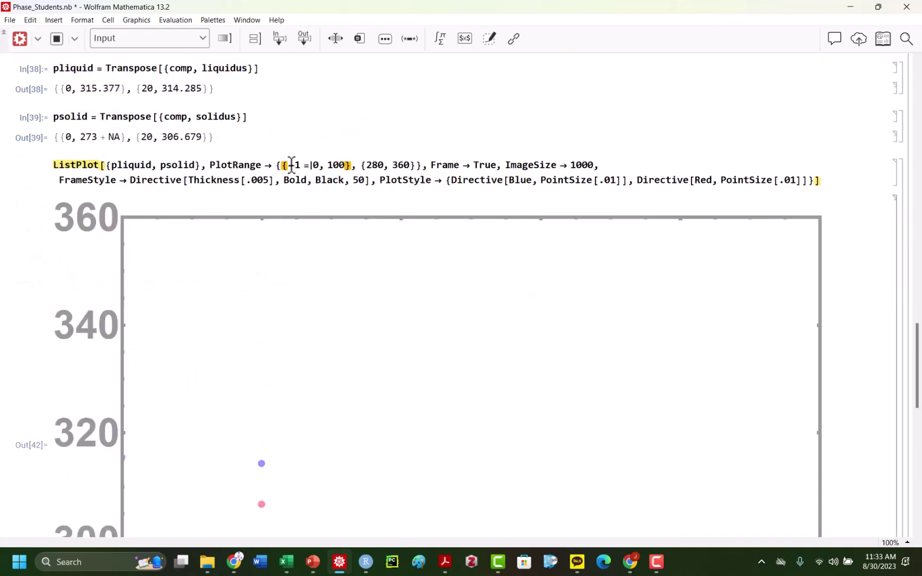
key(BackSpace)
key(BackSpace)
key(shift+Return)
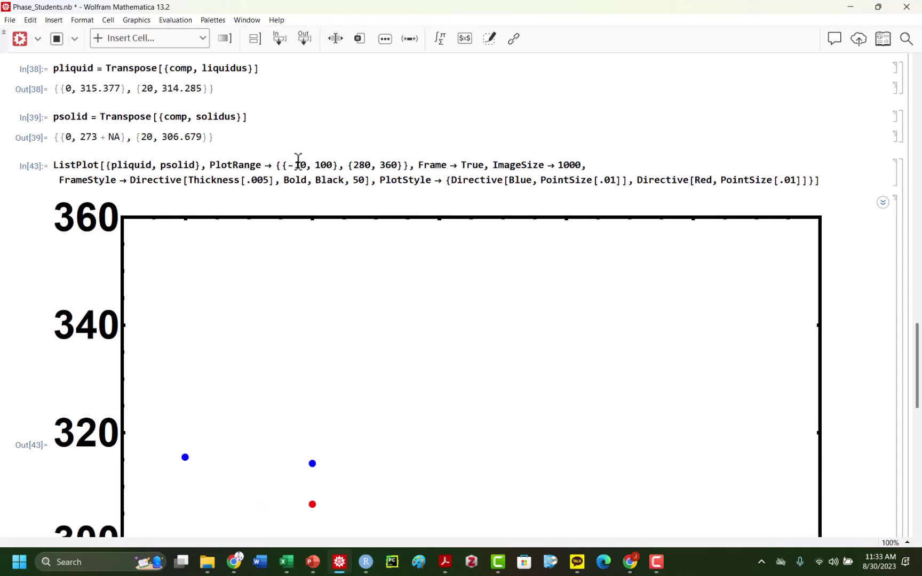
click(293, 165)
scroll(307, 177, down, 3)
scroll(301, 349, down, 1)
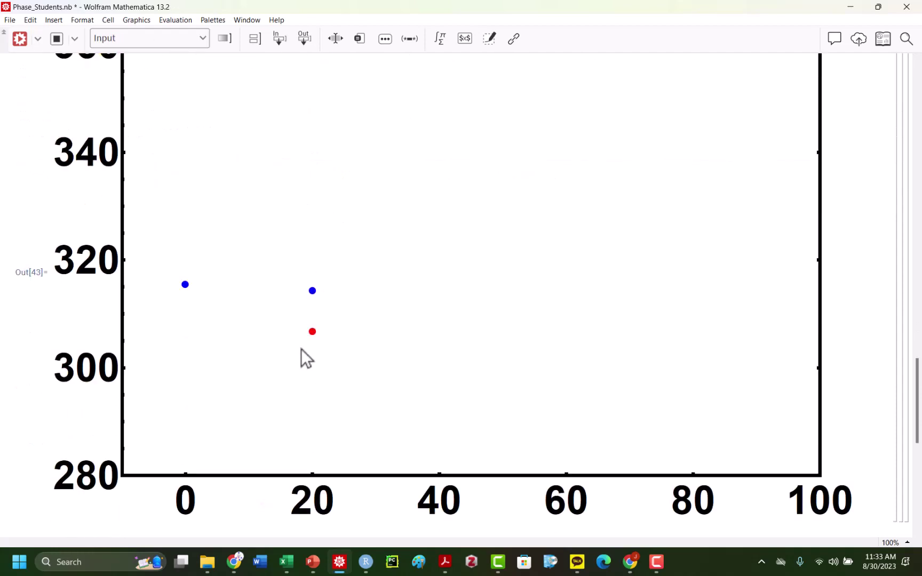
scroll(301, 348, up, 7)
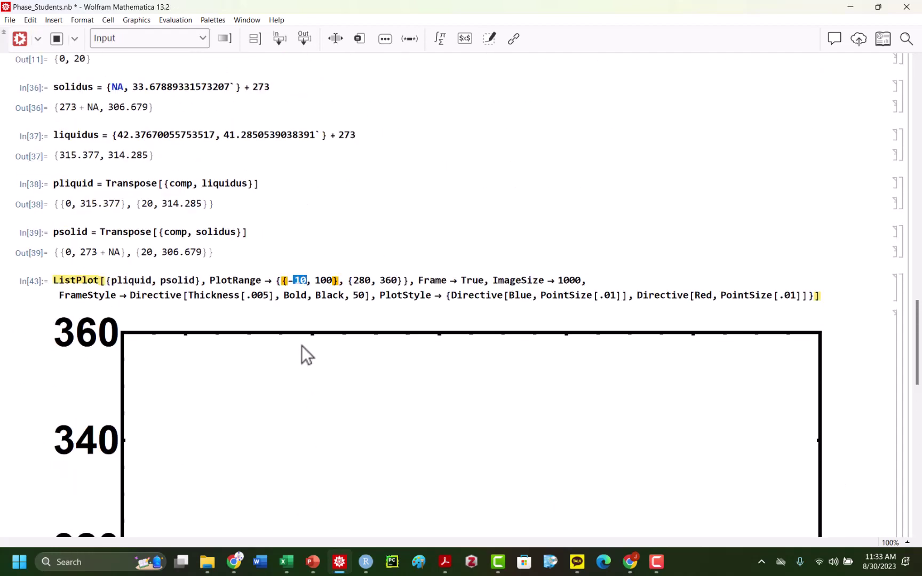
text(5)
key(shift+Return)
scroll(350, 313, down, 2)
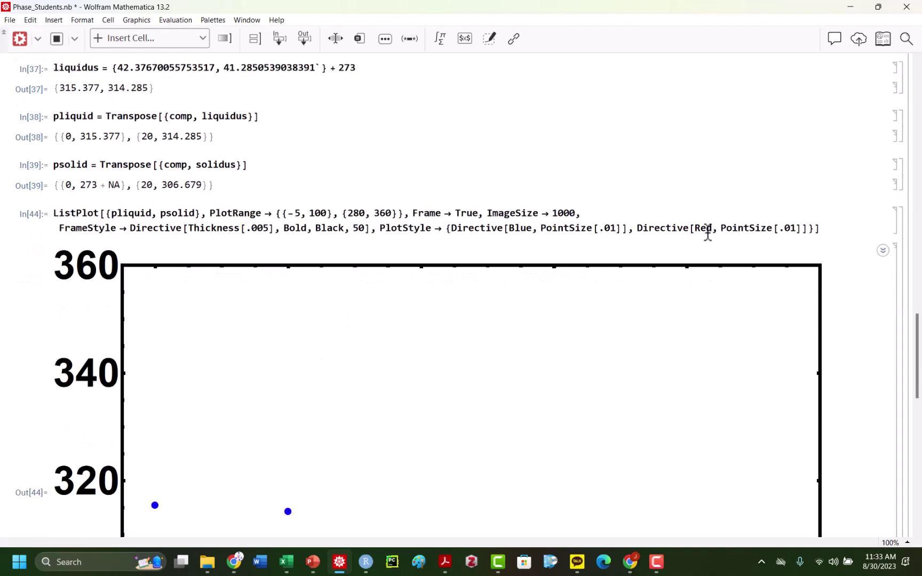
scroll(707, 233, down, 2)
Set both blue and red PointSize values to .02 and redraw the plot.
click(613, 171)
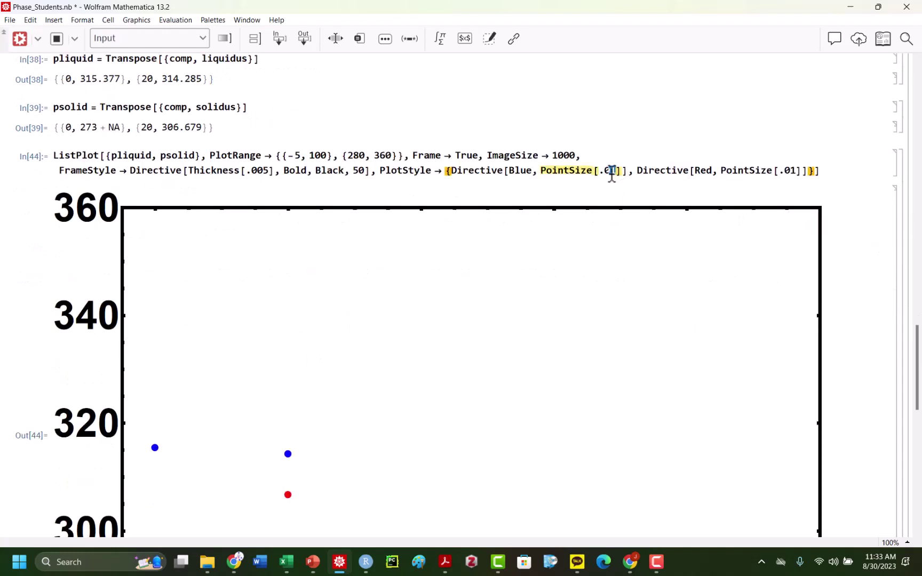
key(BackSpace)
text(5)
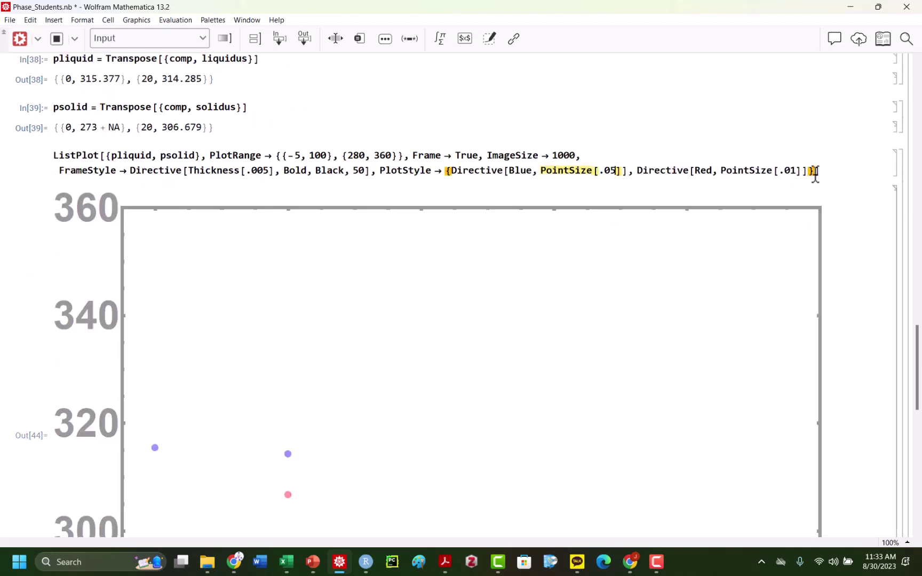
click(795, 171)
key(BackSpace)
text(5)
key(shift+Return)
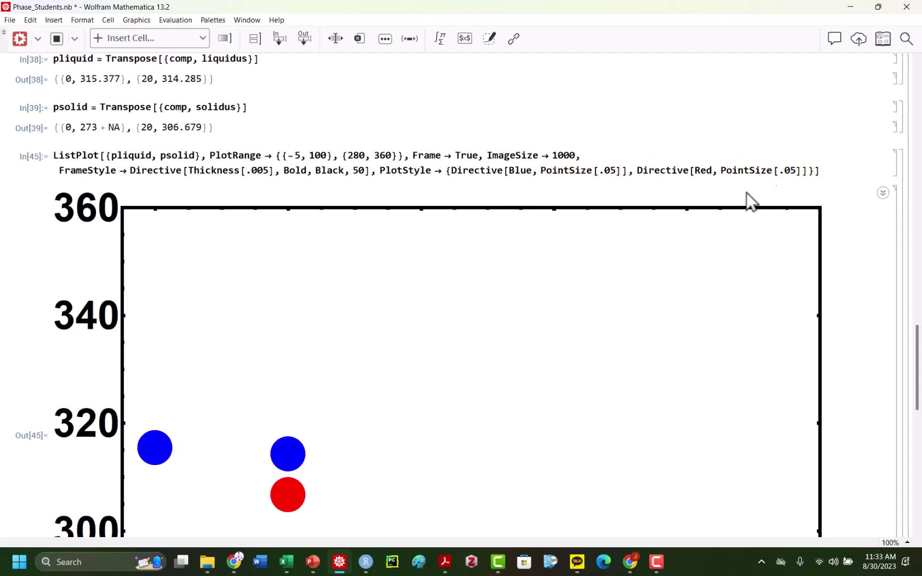
drag(609, 170, 618, 168)
text(2)
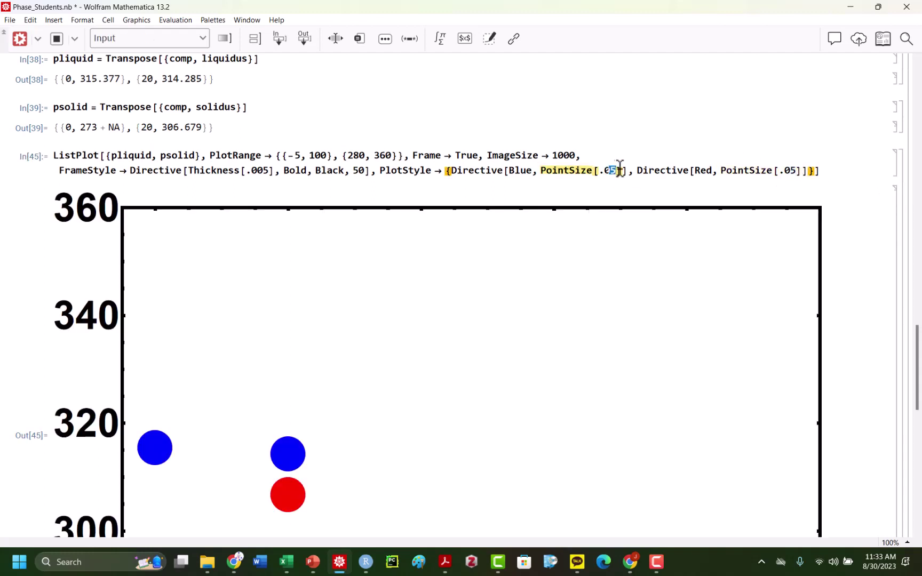
click(792, 174)
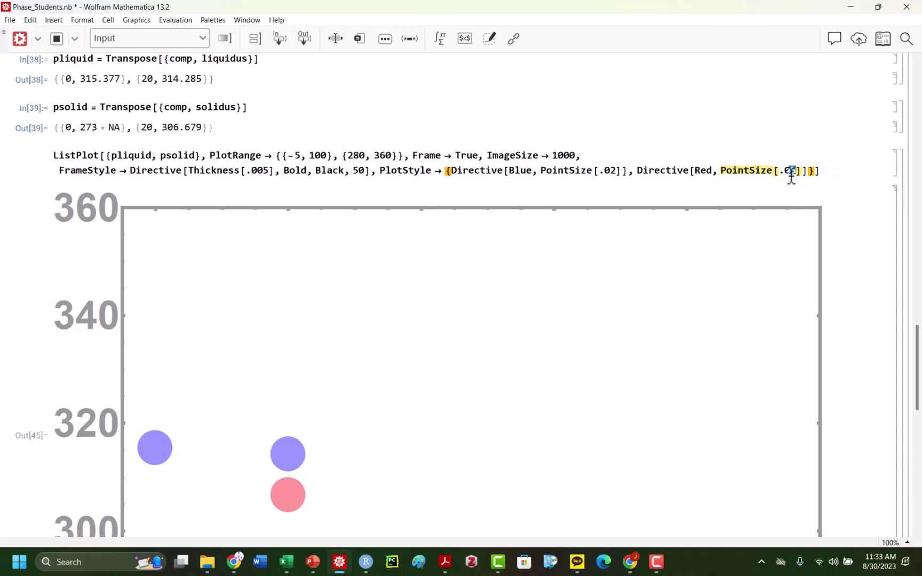
key(shift+Return)
scroll(449, 163, down, 1)
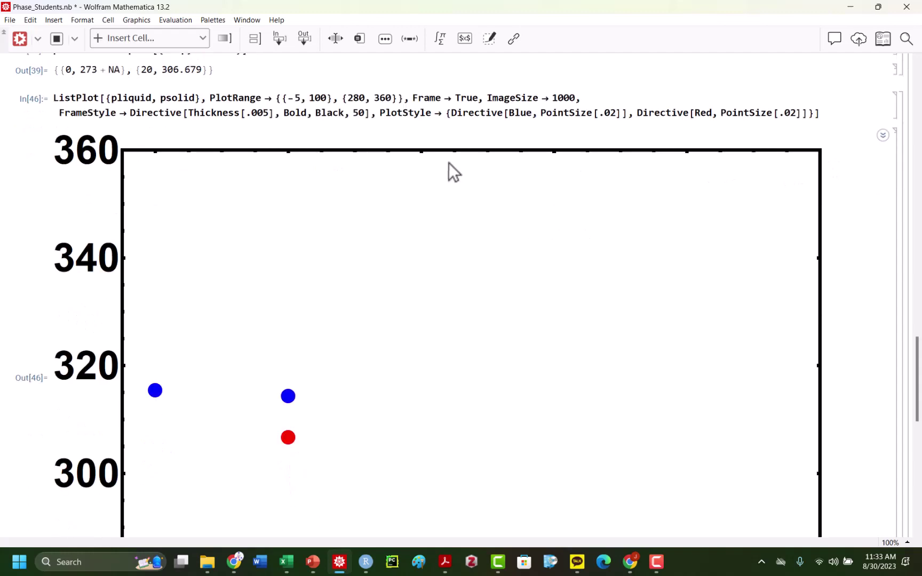
scroll(423, 184, down, 1)
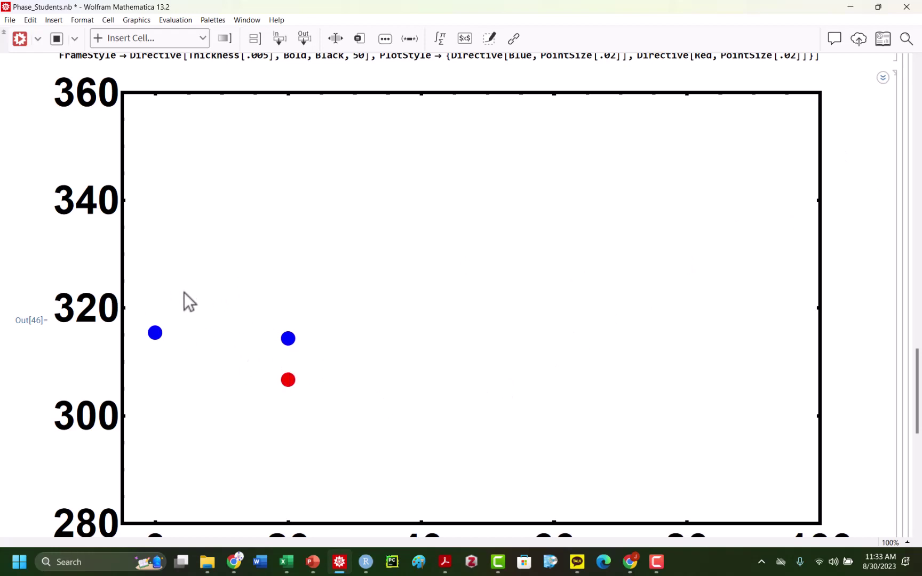
scroll(184, 294, up, 3)
scroll(208, 299, down, 4)
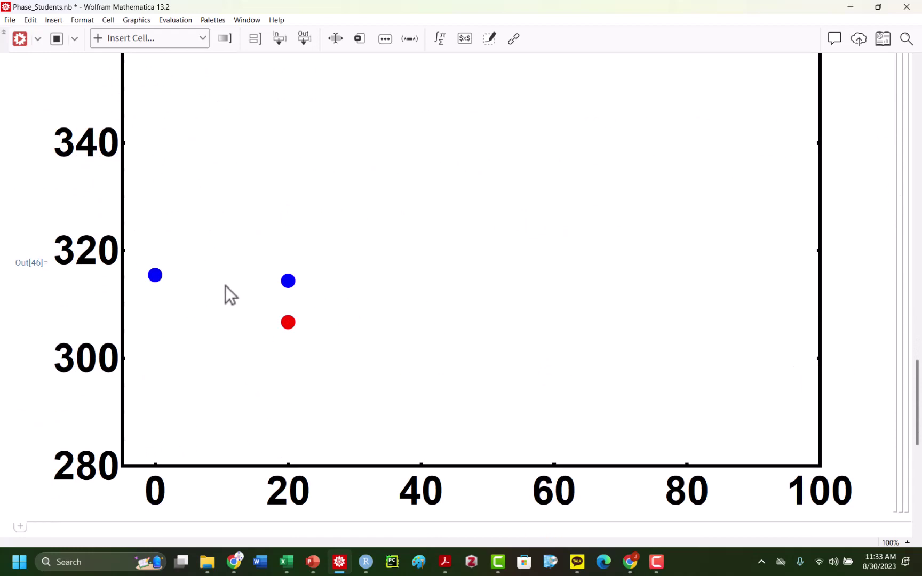
scroll(224, 296, up, 3)
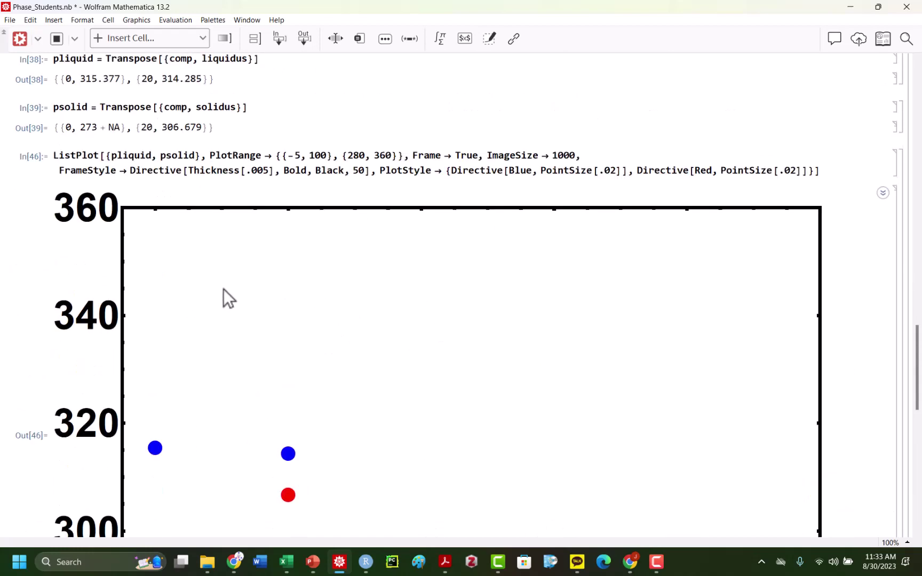
Change the PlotRange upper temperature from 360 to 340 and re-evaluate the phase-diagram ListPlot.
double_click(378, 155)
text(340)
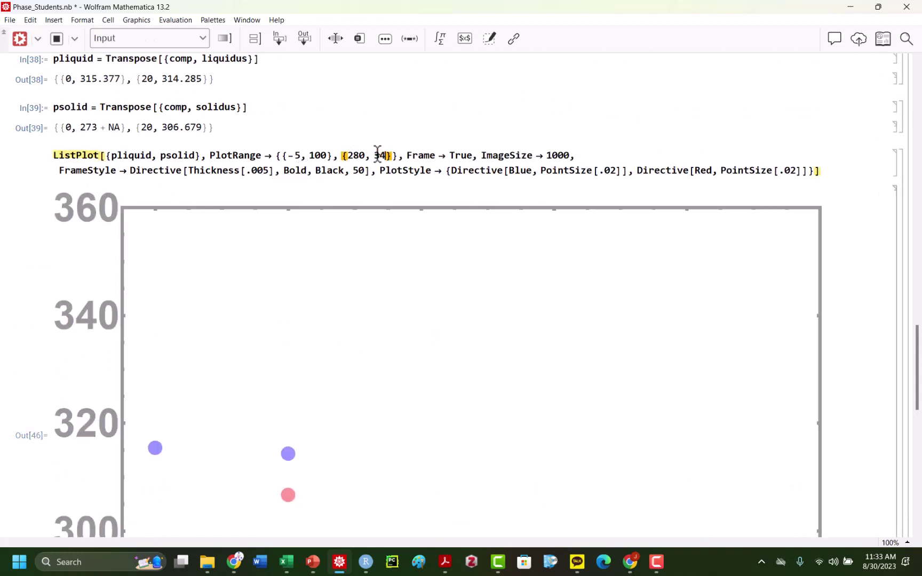
key(shift+Return)
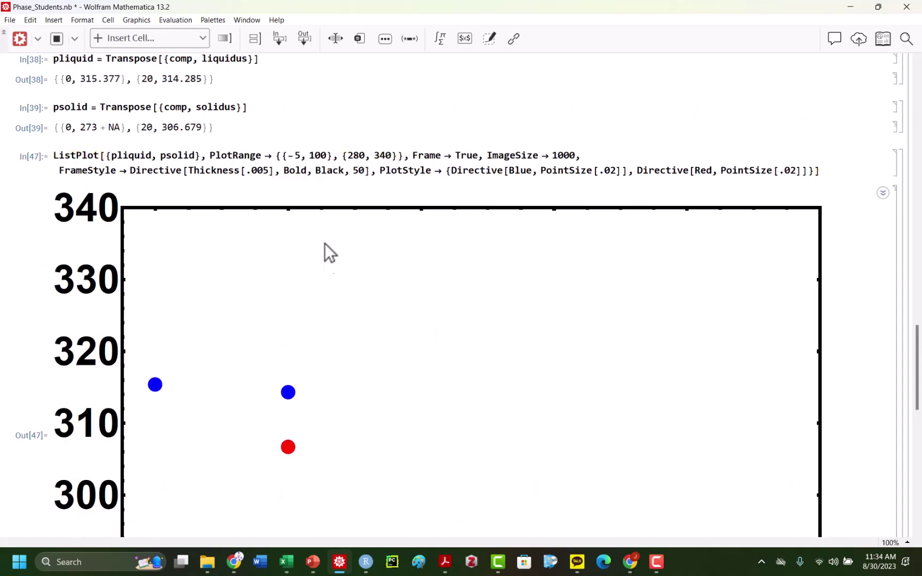
scroll(151, 370, up, 1)
scroll(139, 353, down, 4)
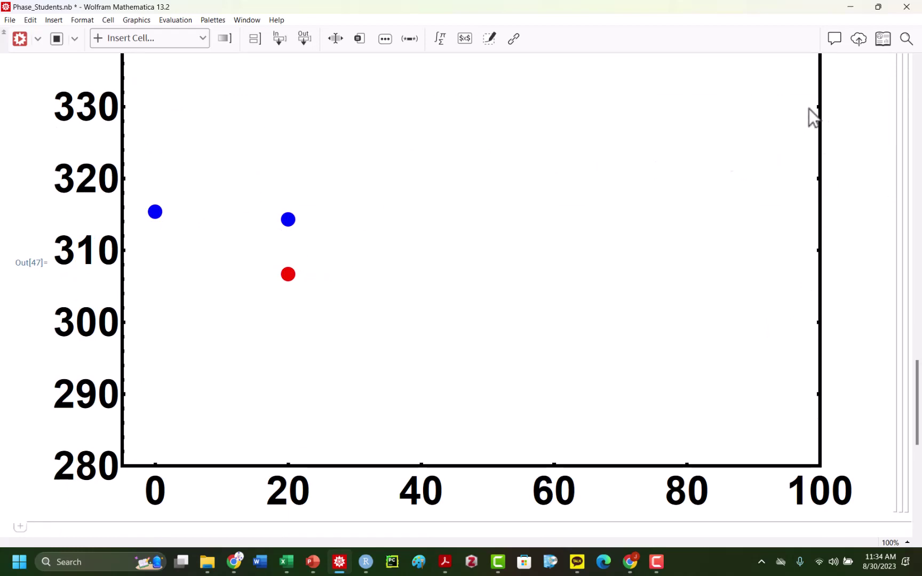
scroll(536, 298, up, 5)
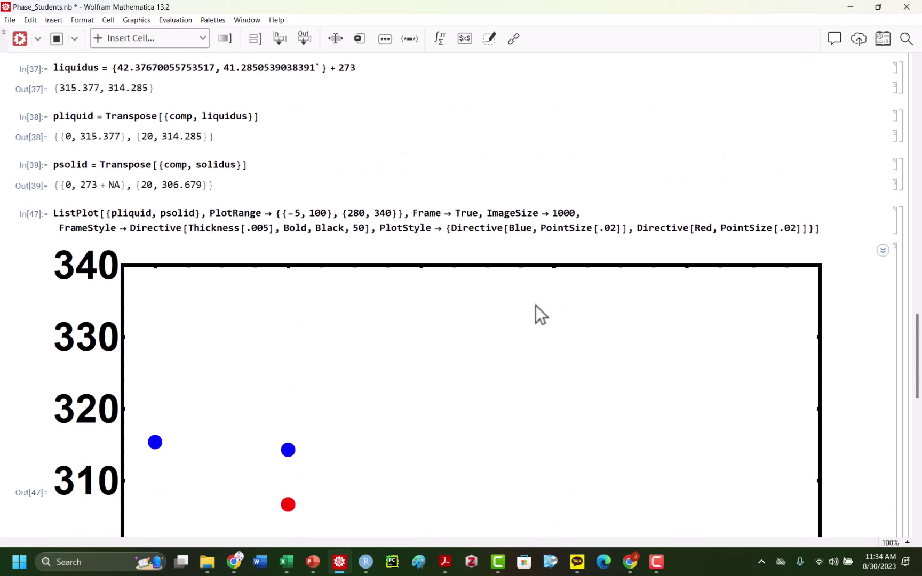
scroll(535, 306, down, 7)
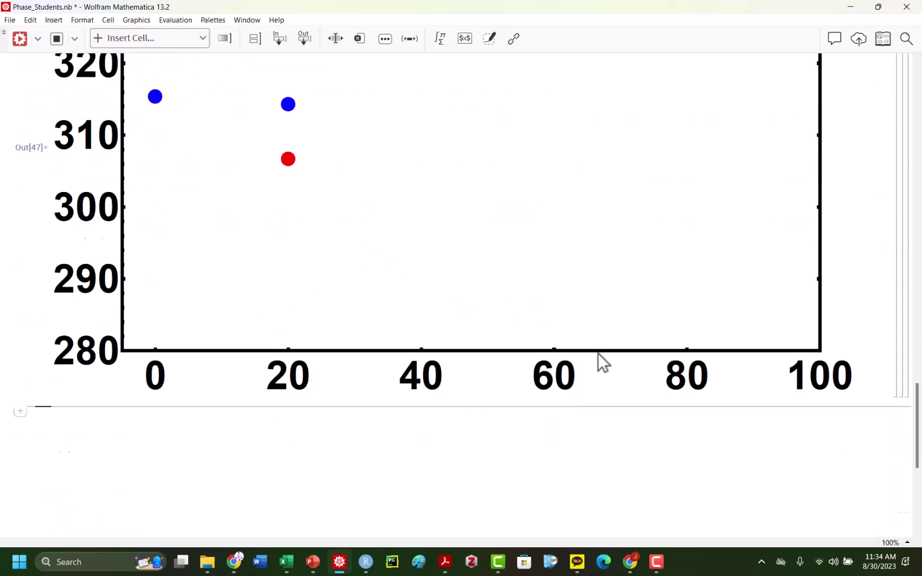
Change the In[20] cooling-curve plot from list[[-1]] to list[[1]] and re-evaluate it.
scroll(598, 362, up, 10)
scroll(172, 317, up, 3)
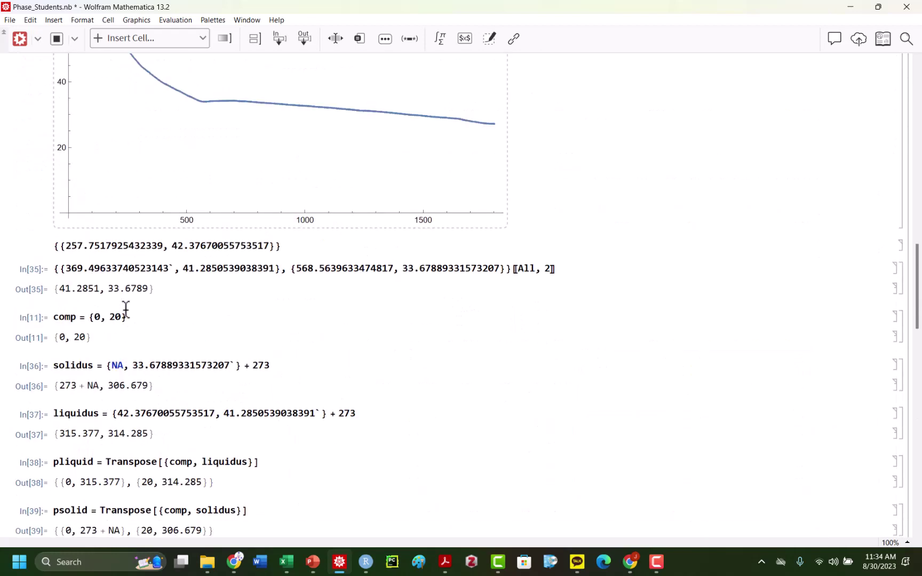
scroll(264, 269, up, 3)
click(191, 235)
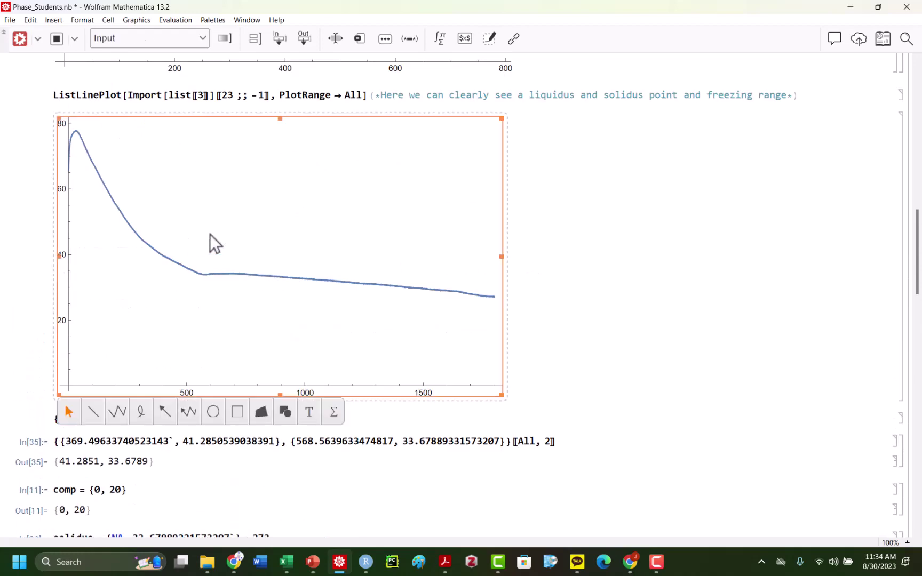
click(616, 232)
scroll(216, 248, up, 7)
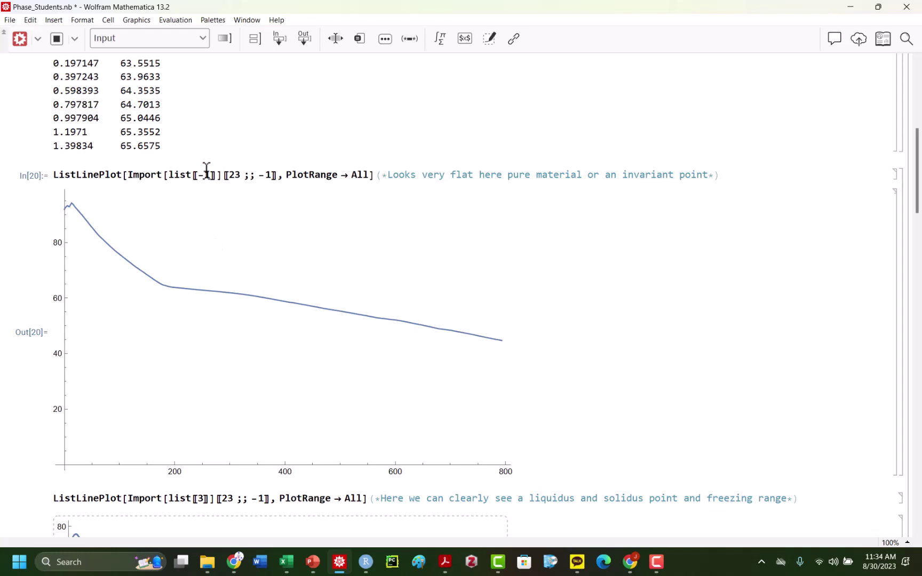
click(203, 175)
key(BackSpace)
key(shift+Return)
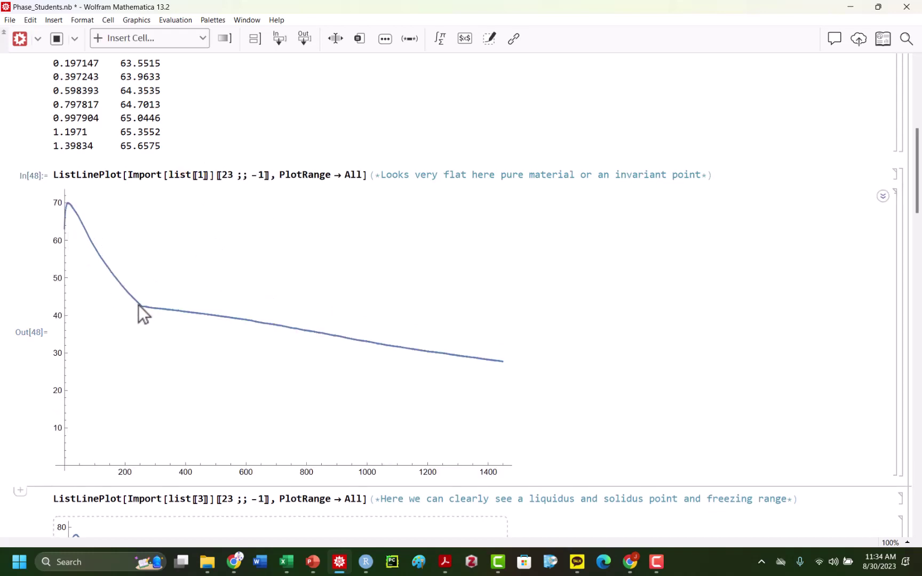
scroll(144, 305, down, 5)
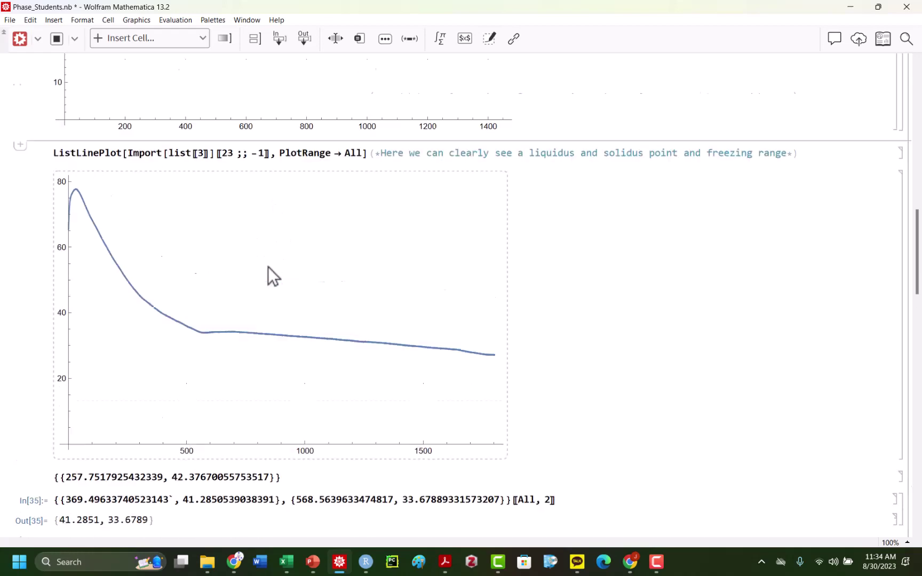
scroll(268, 266, down, 10)
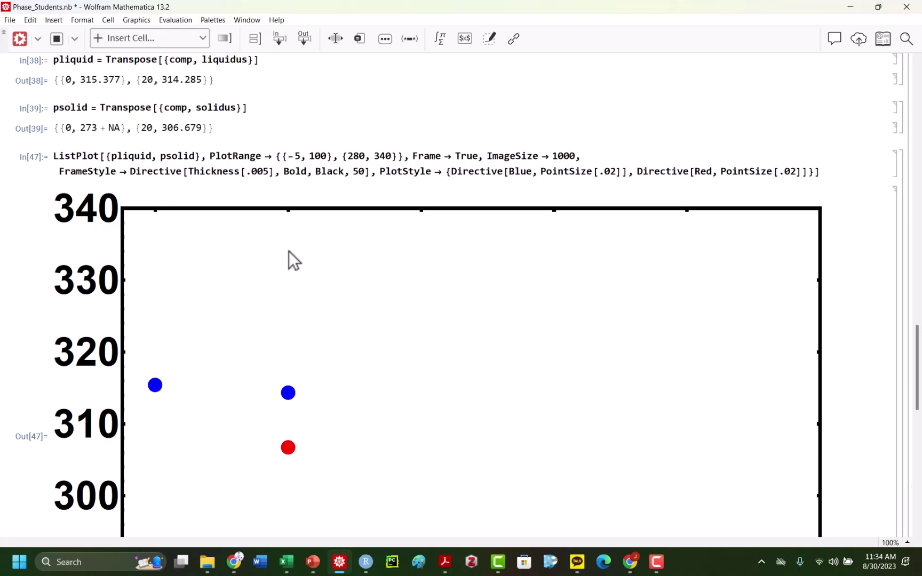
Place the cell insertion bar just below the In[47] phase-diagram graphic.
click(214, 172)
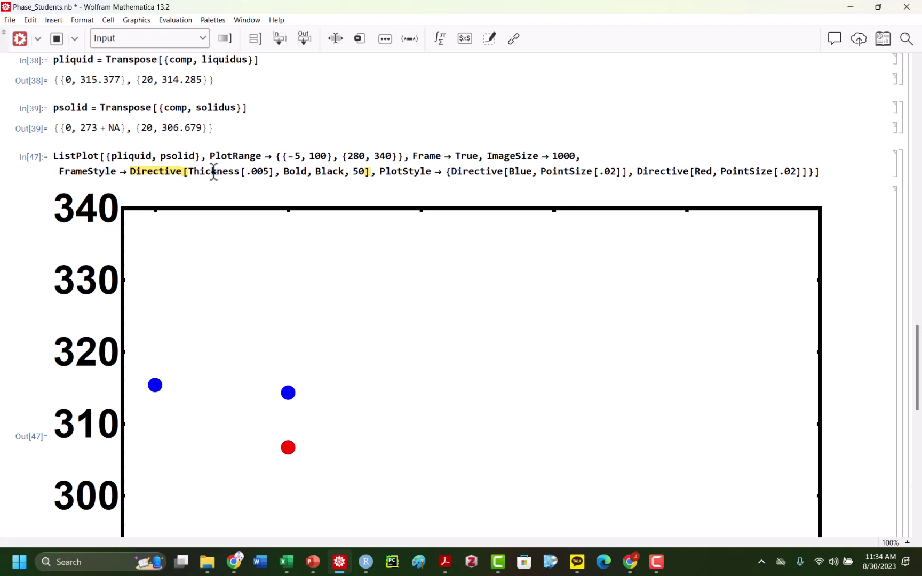
scroll(214, 207, down, 5)
click(153, 394)
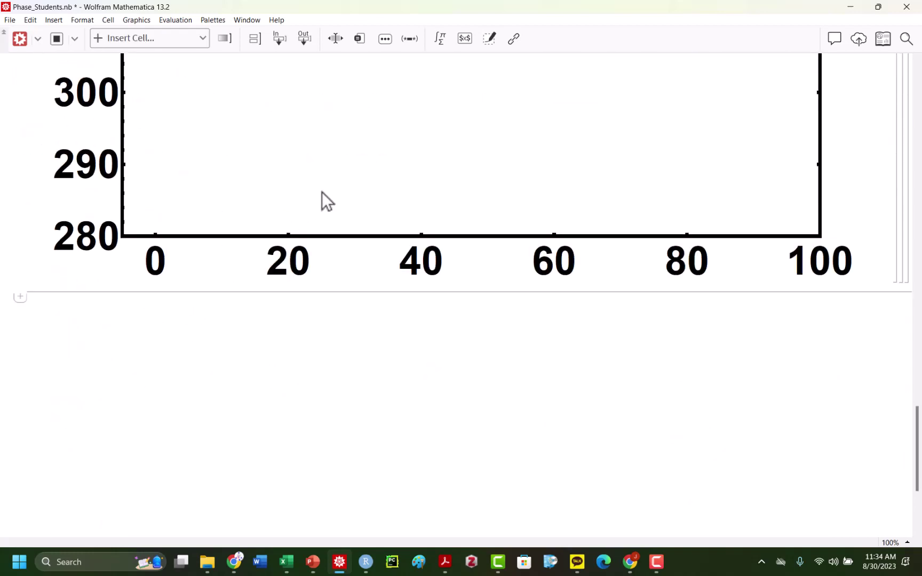